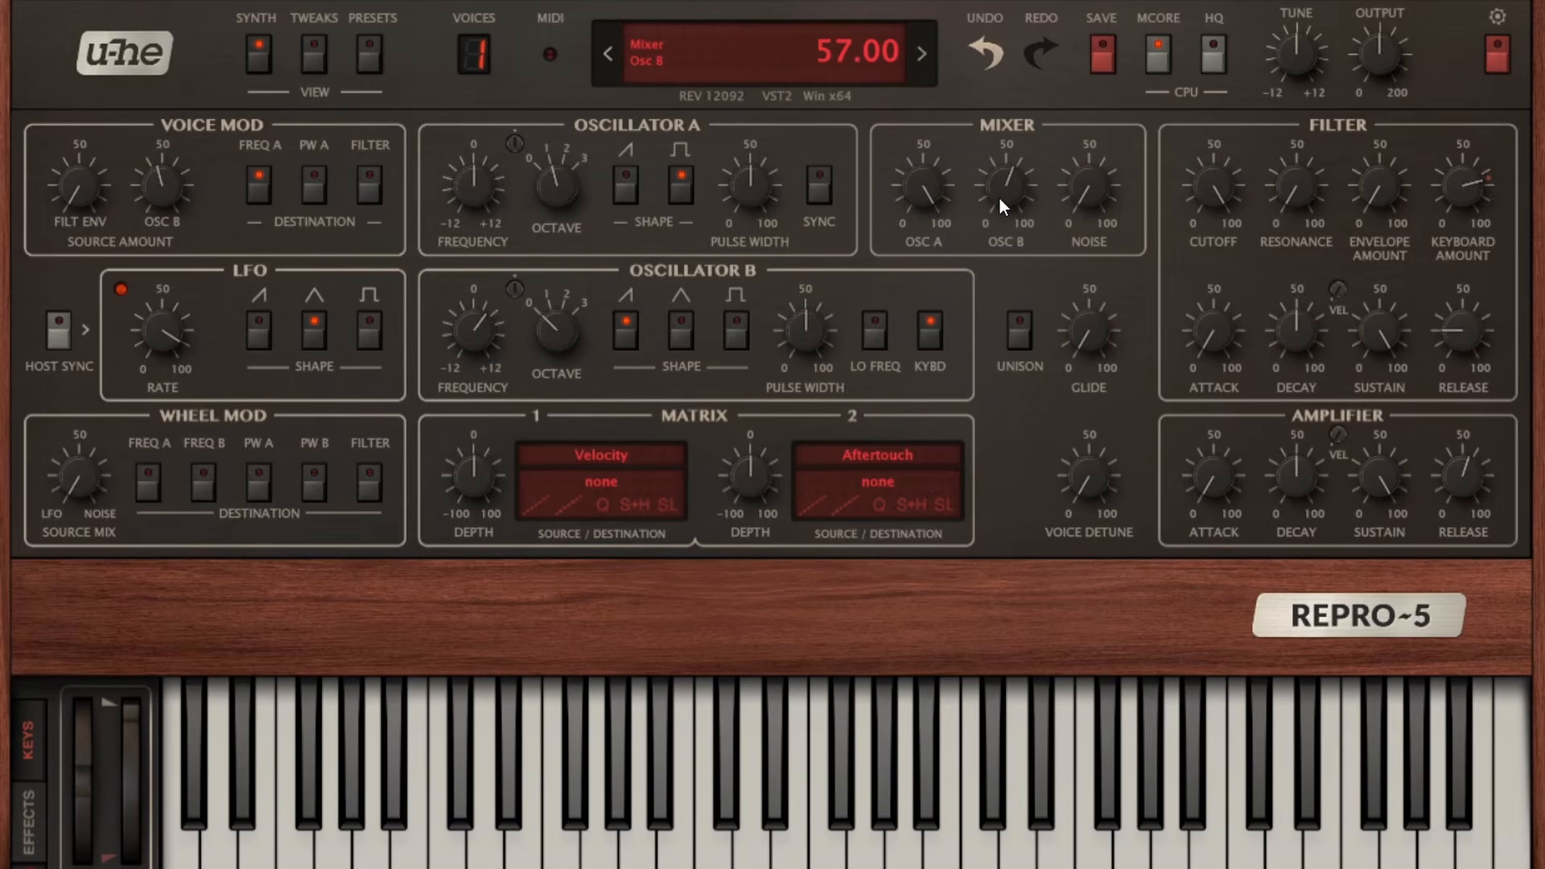
# Turn Oscillator B down to 0 in the mixer and set the voice modulation's Osc B amount to 37.
pyautogui.moveTo(1003, 193); pyautogui.dragTo(741, 353)
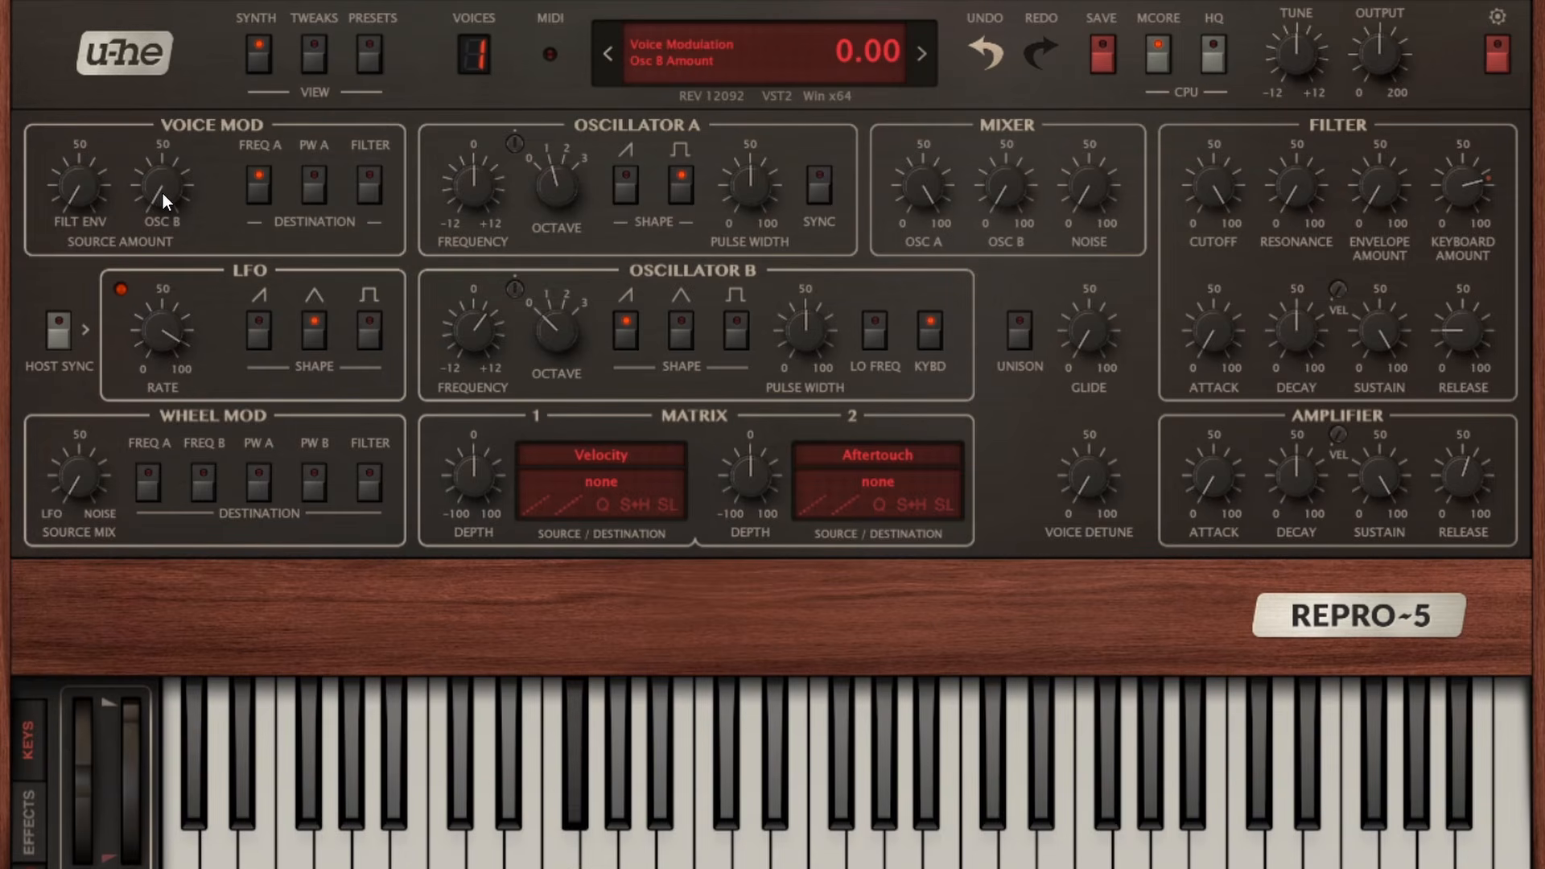
pyautogui.moveTo(162, 193); pyautogui.dragTo(158, 1)
pyautogui.moveTo(186, 178); pyautogui.dragTo(174, 435)
pyautogui.moveTo(166, 207); pyautogui.dragTo(194, 72)
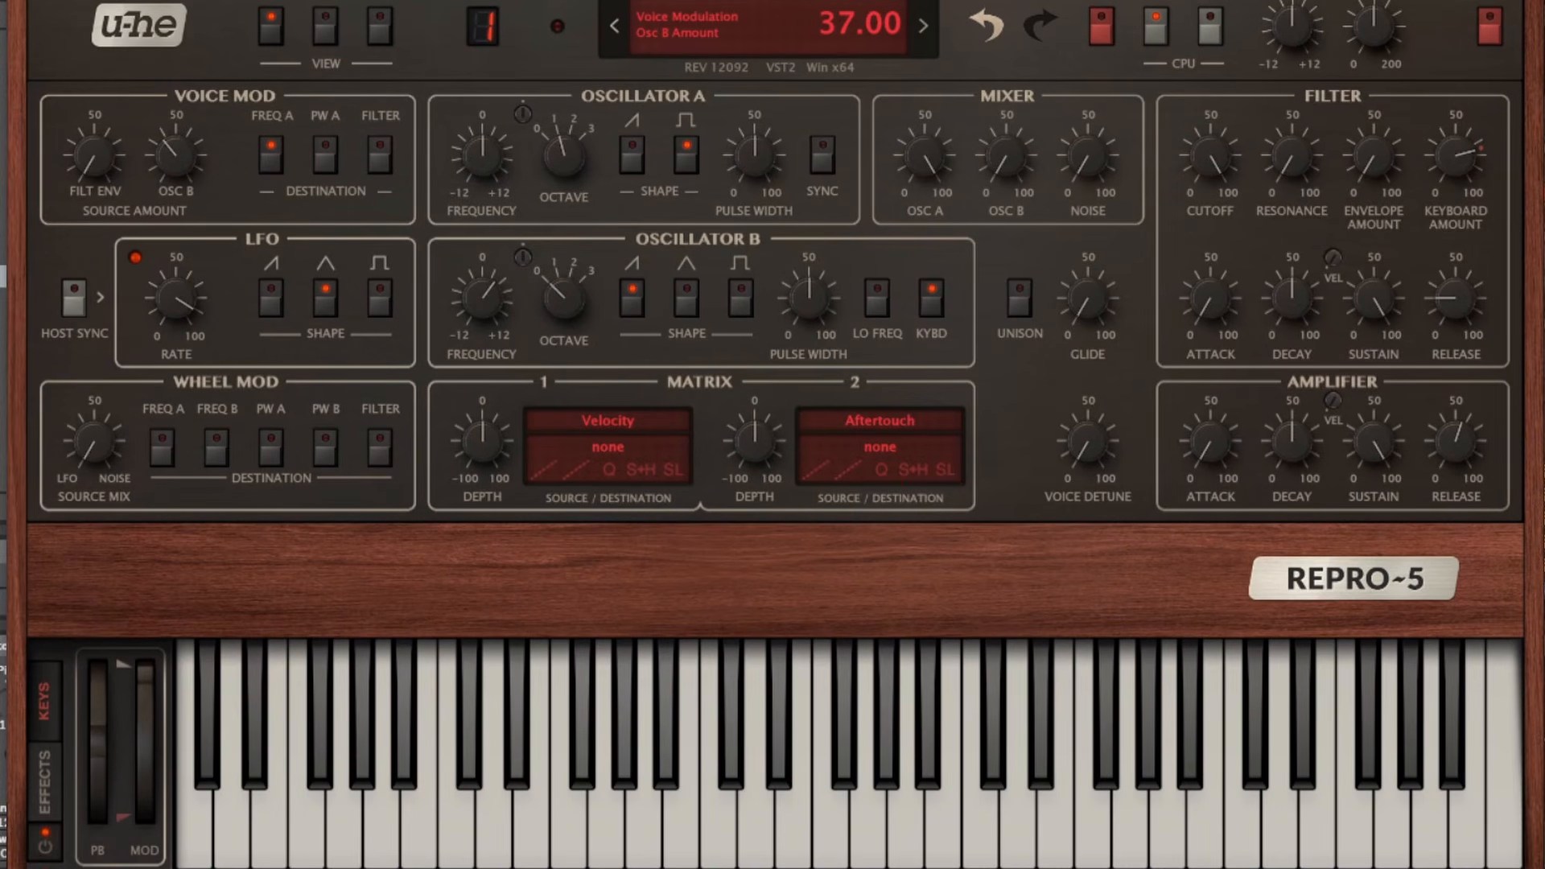
# Move the Repro-5 window aside in Ableton Live so the Tuner device is uncovered.
pyautogui.moveTo(407, 0); pyautogui.dragTo(1528, 23)
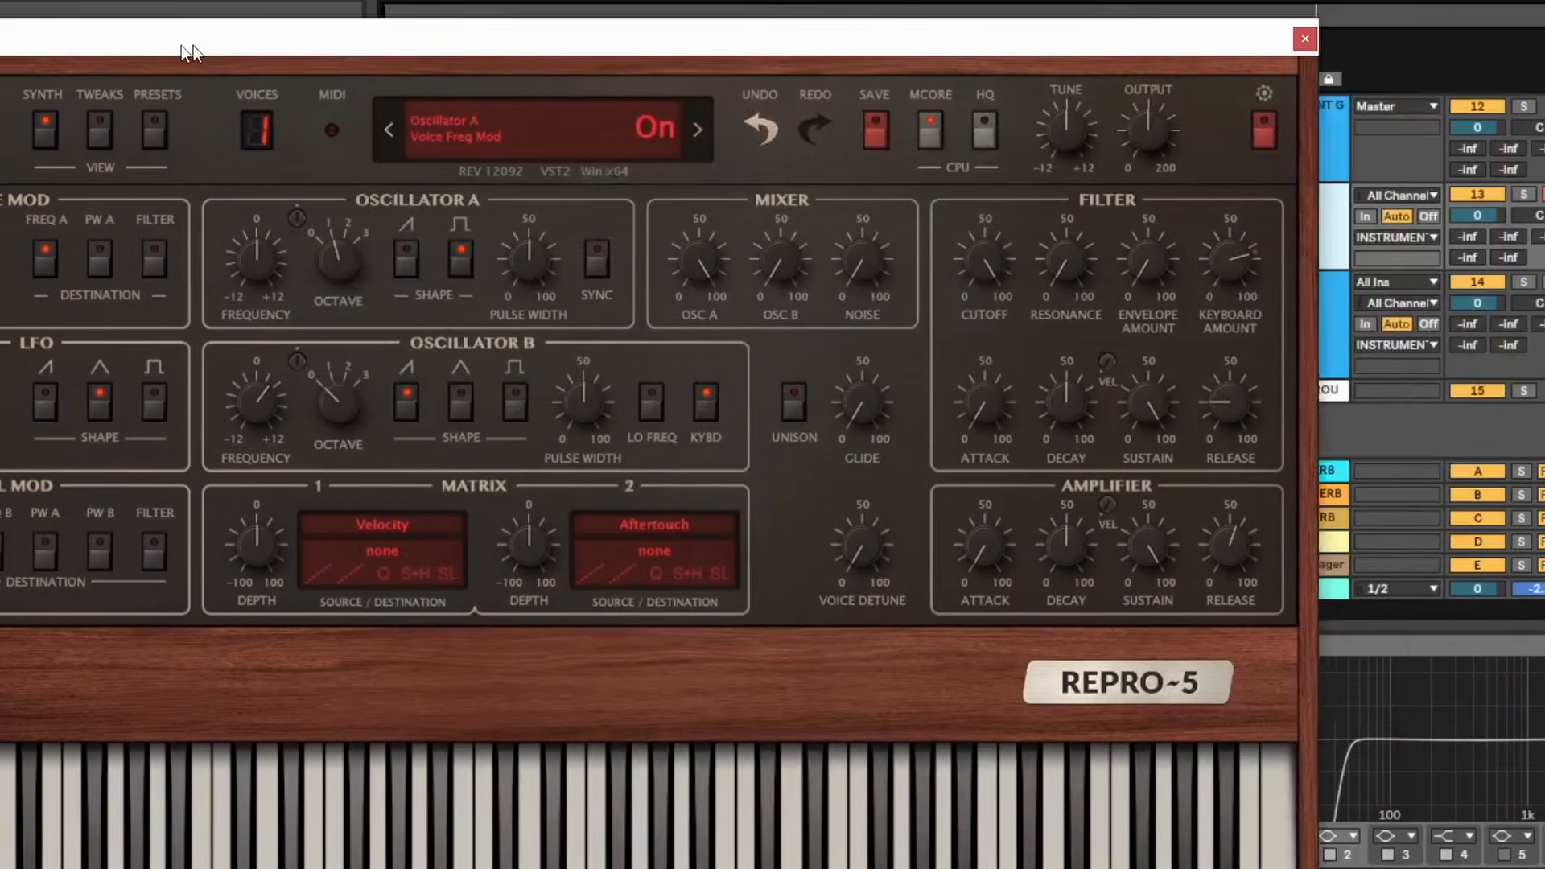
pyautogui.moveTo(181, 44); pyautogui.dragTo(26, 40)
pyautogui.moveTo(809, 26); pyautogui.dragTo(802, 24)
pyautogui.moveTo(874, 29); pyautogui.dragTo(889, 29)
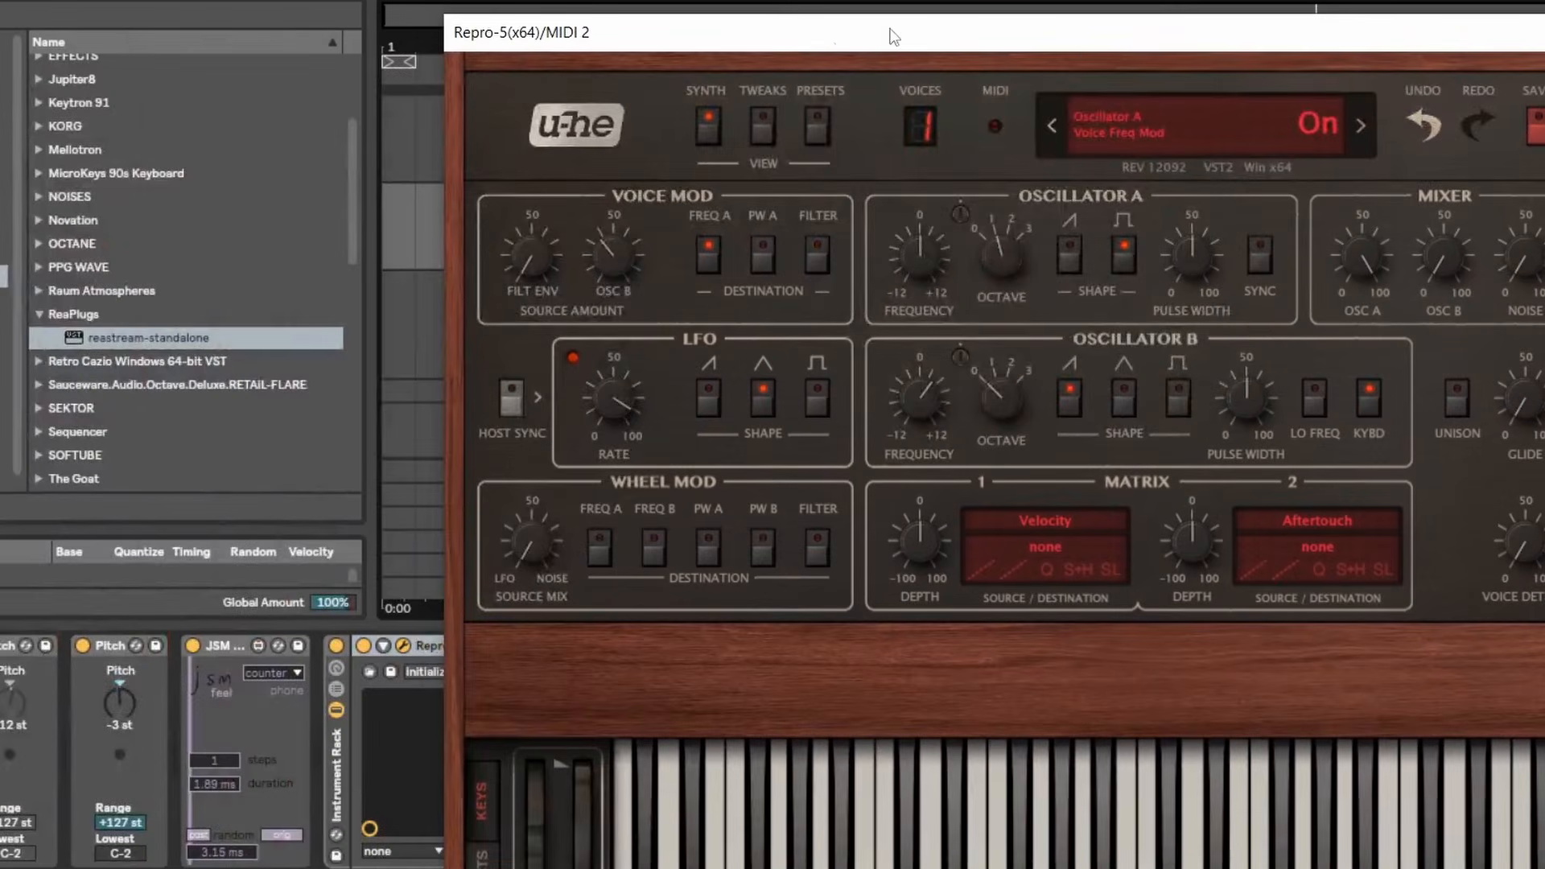
pyautogui.moveTo(727, 31); pyautogui.dragTo(1410, 0)
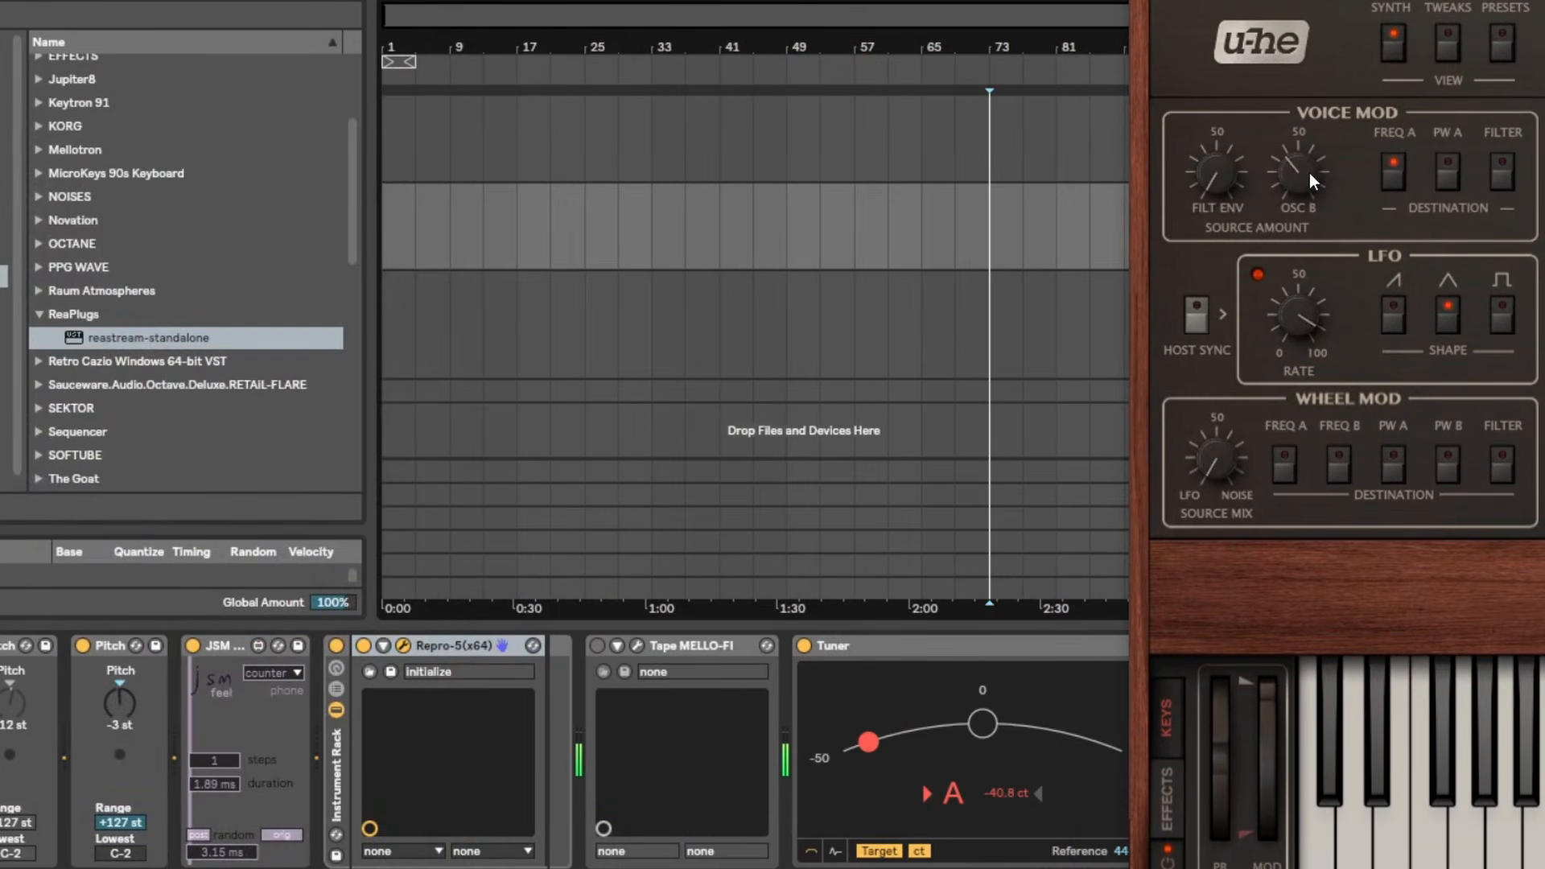
# Nudge the voice modulation's Osc B amount, keep the Tuner in view and lower the synth's master Tune below 0.
pyautogui.moveTo(1310, 172)
pyautogui.mouseDown()
pyautogui.moveTo(1291, 363)
pyautogui.moveTo(1319, 161)
pyautogui.mouseUp()
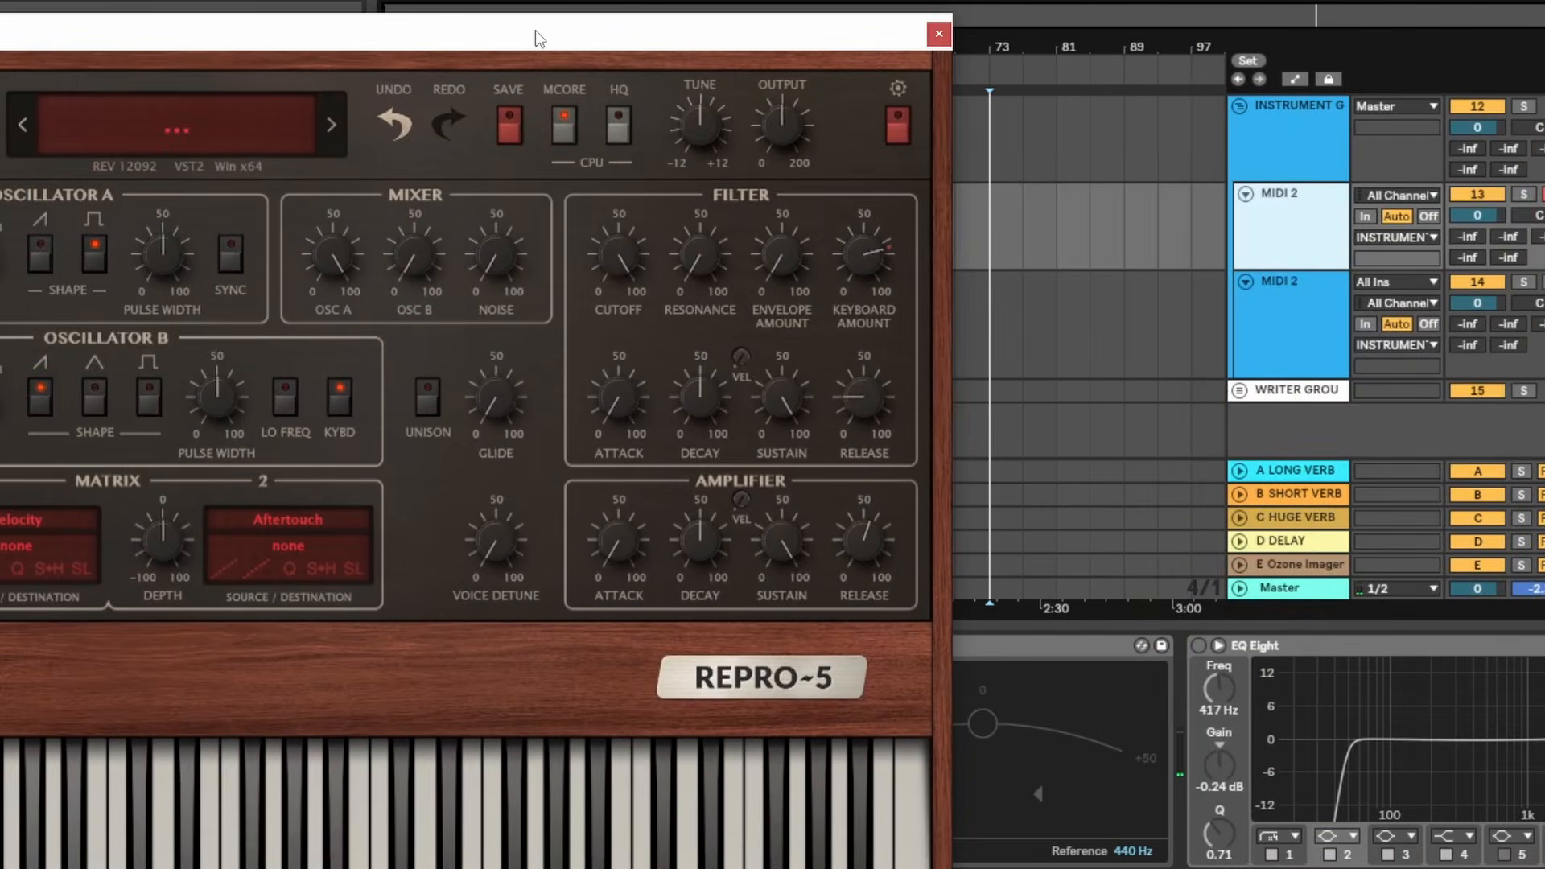
pyautogui.moveTo(673, 39); pyautogui.dragTo(450, 1)
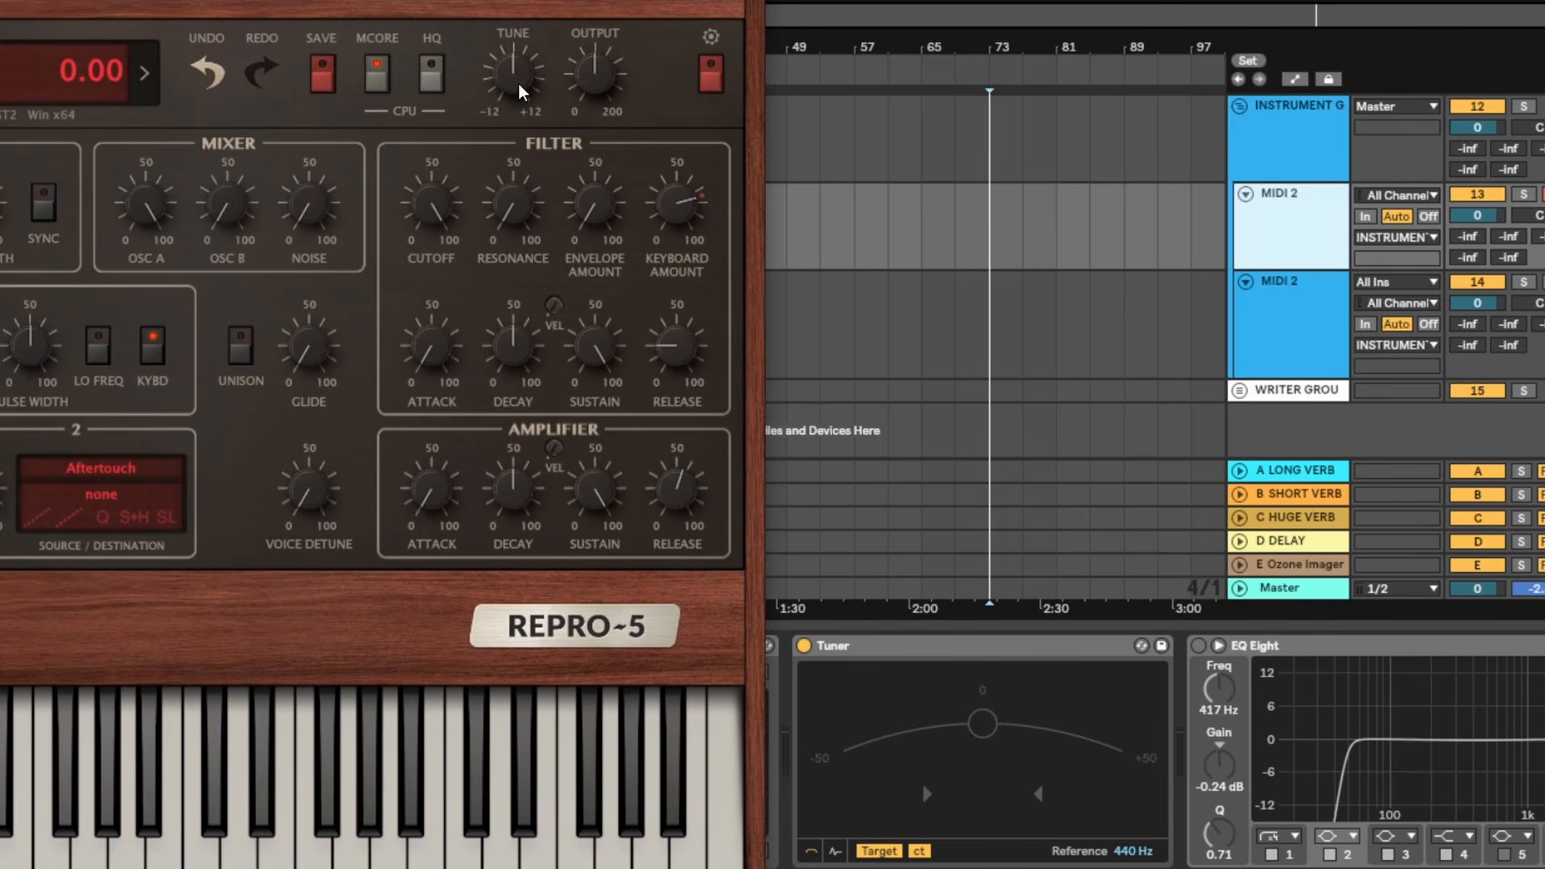
pyautogui.moveTo(520, 72); pyautogui.dragTo(491, 425)
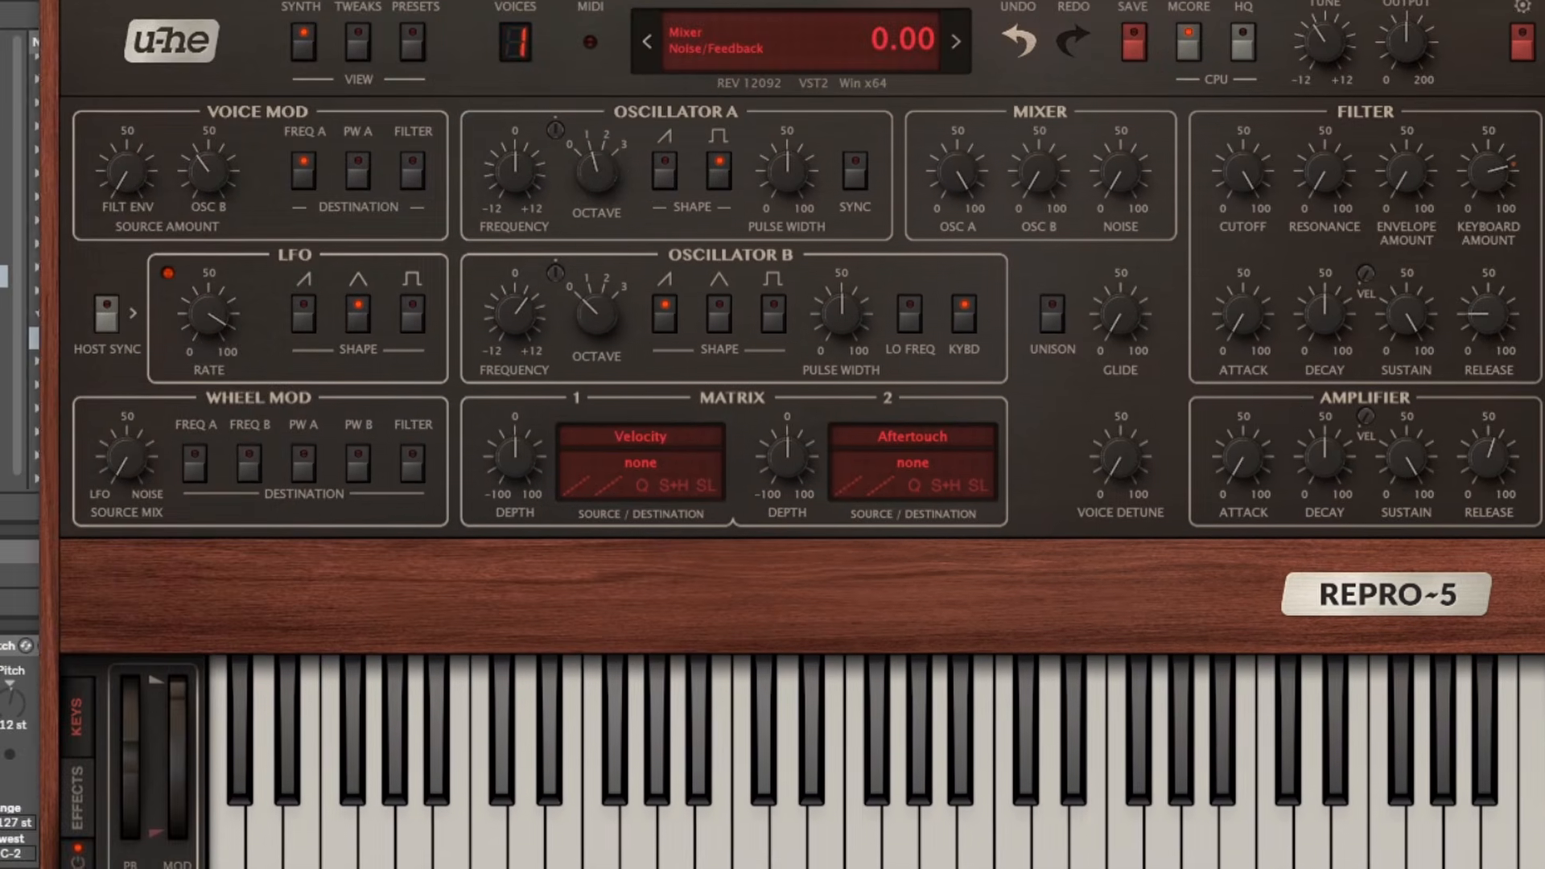
# Compare the High Quality and CPU Saver quality modes, ending on CPU Saver.
pyautogui.click(1244, 44)
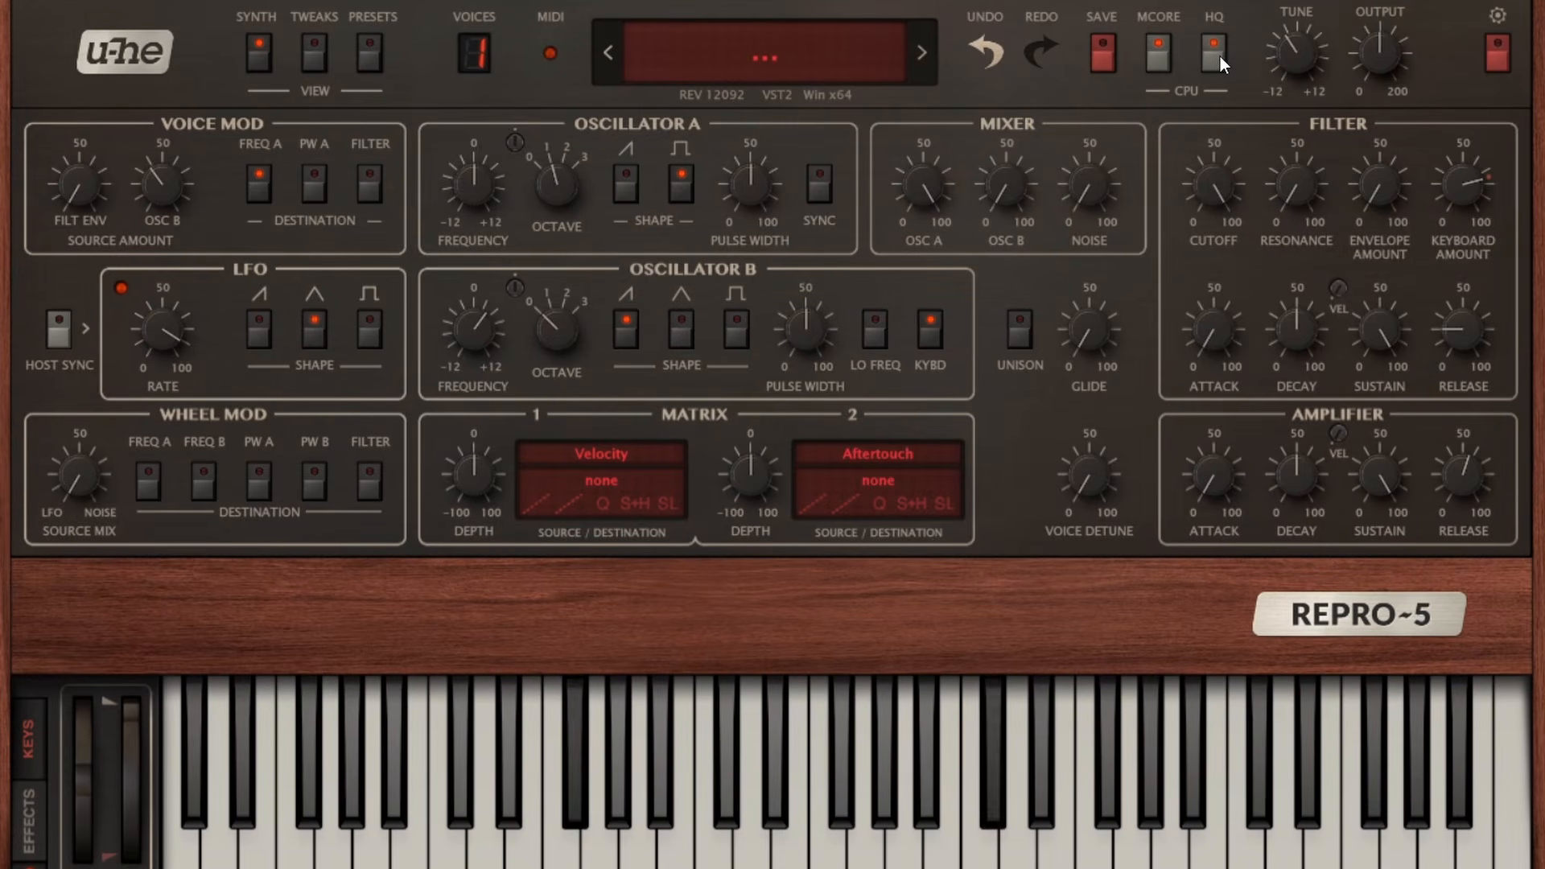
pyautogui.click(1219, 57)
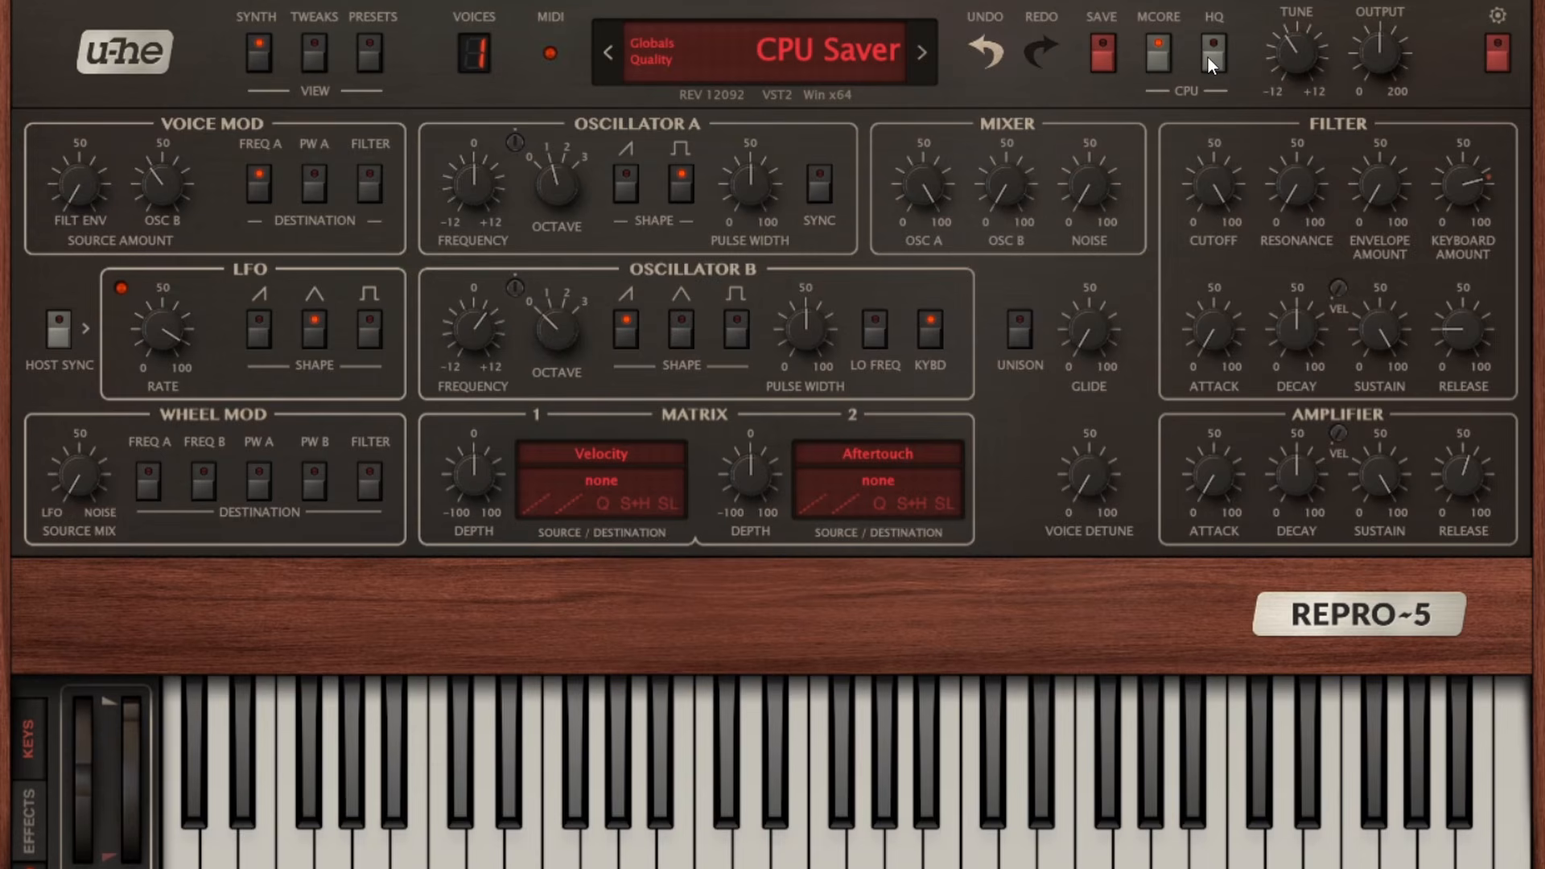
pyautogui.click(1207, 57)
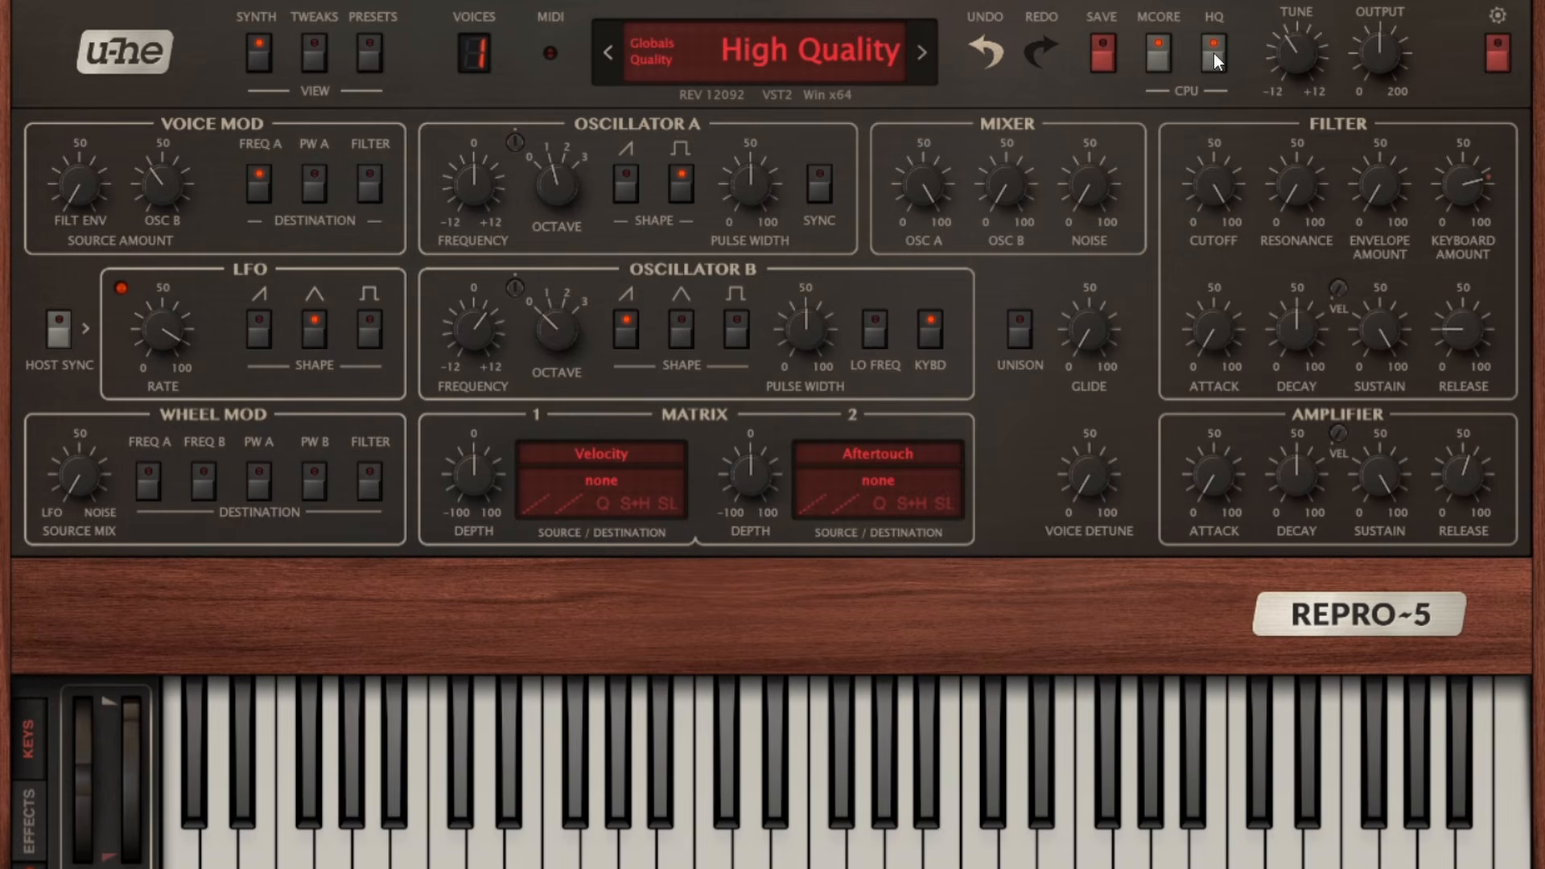
pyautogui.click(1214, 54)
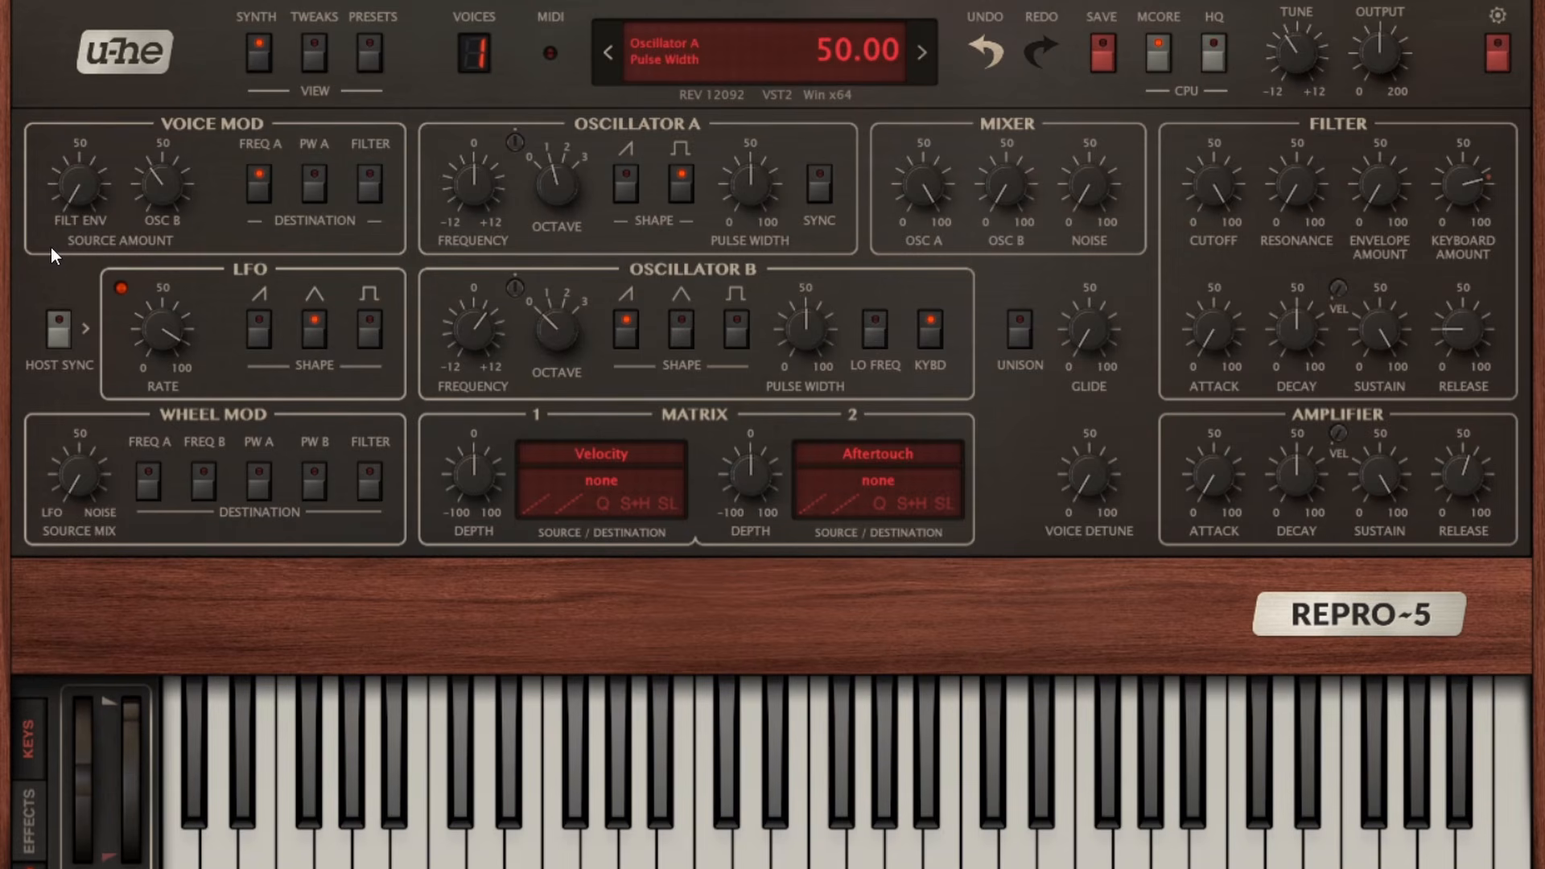
# Switch the voice modulation destination from Freq A to PW A and lower the Osc B amount to about 8.
pyautogui.click(303, 185)
pyautogui.click(264, 186)
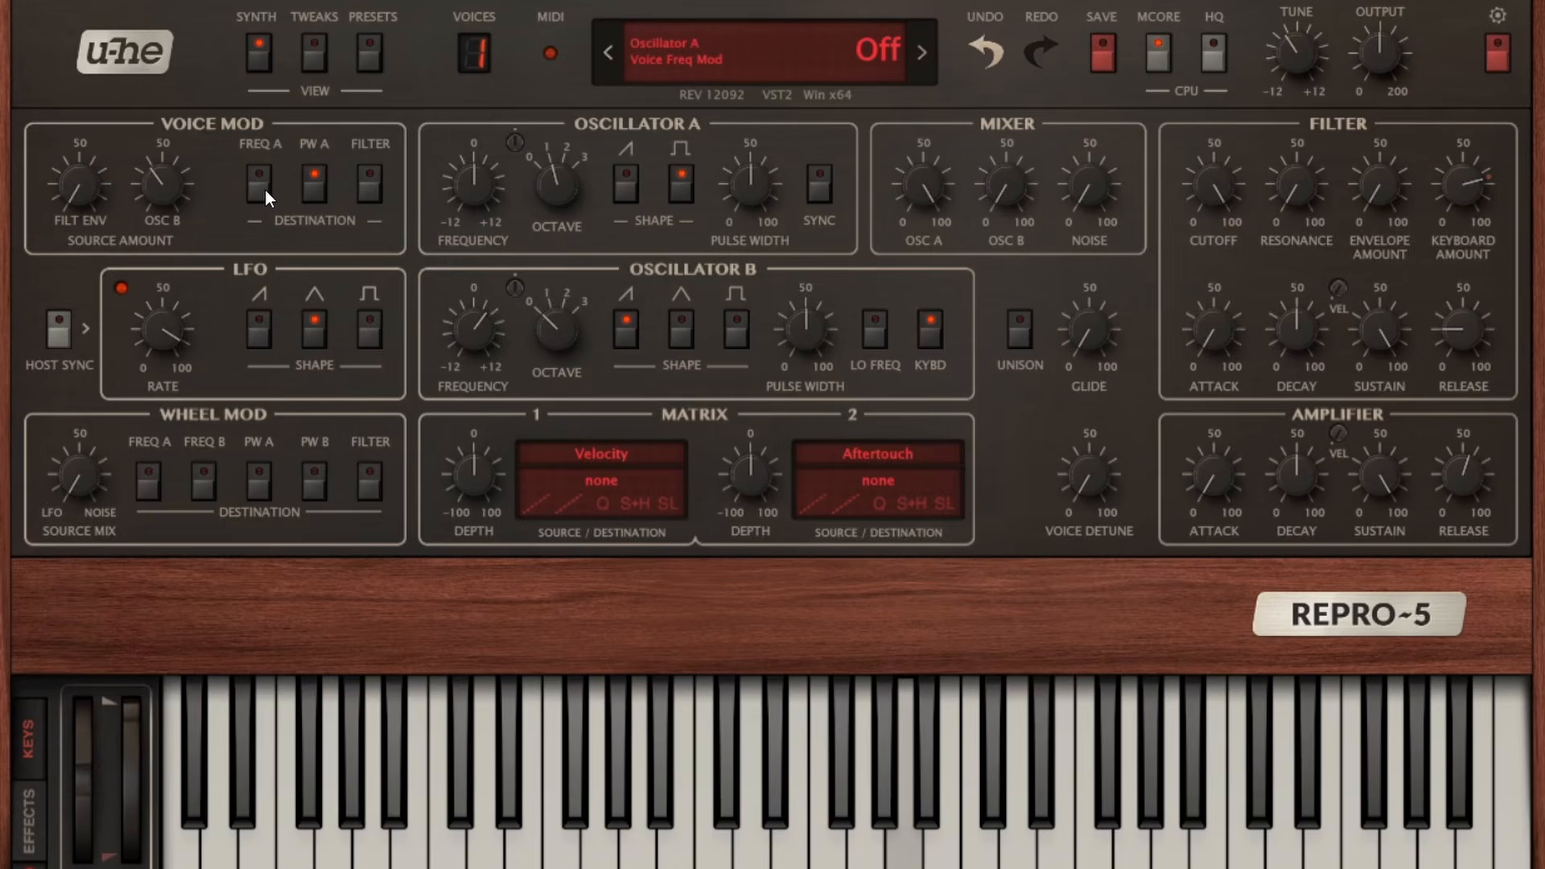
pyautogui.moveTo(179, 187); pyautogui.dragTo(167, 299)
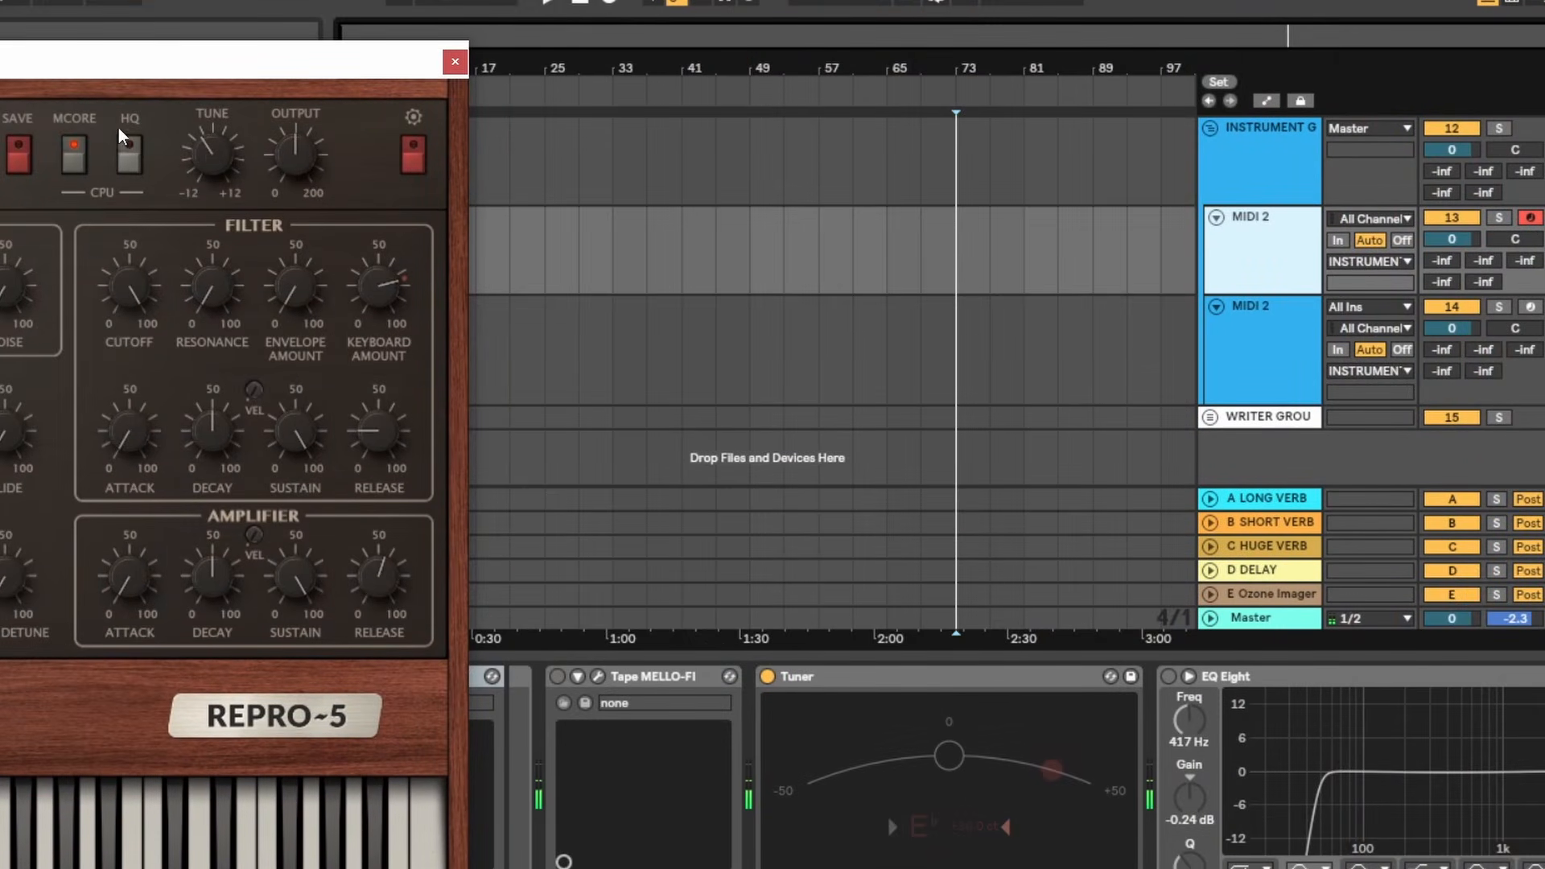
pyautogui.moveTo(215, 153); pyautogui.dragTo(223, 157)
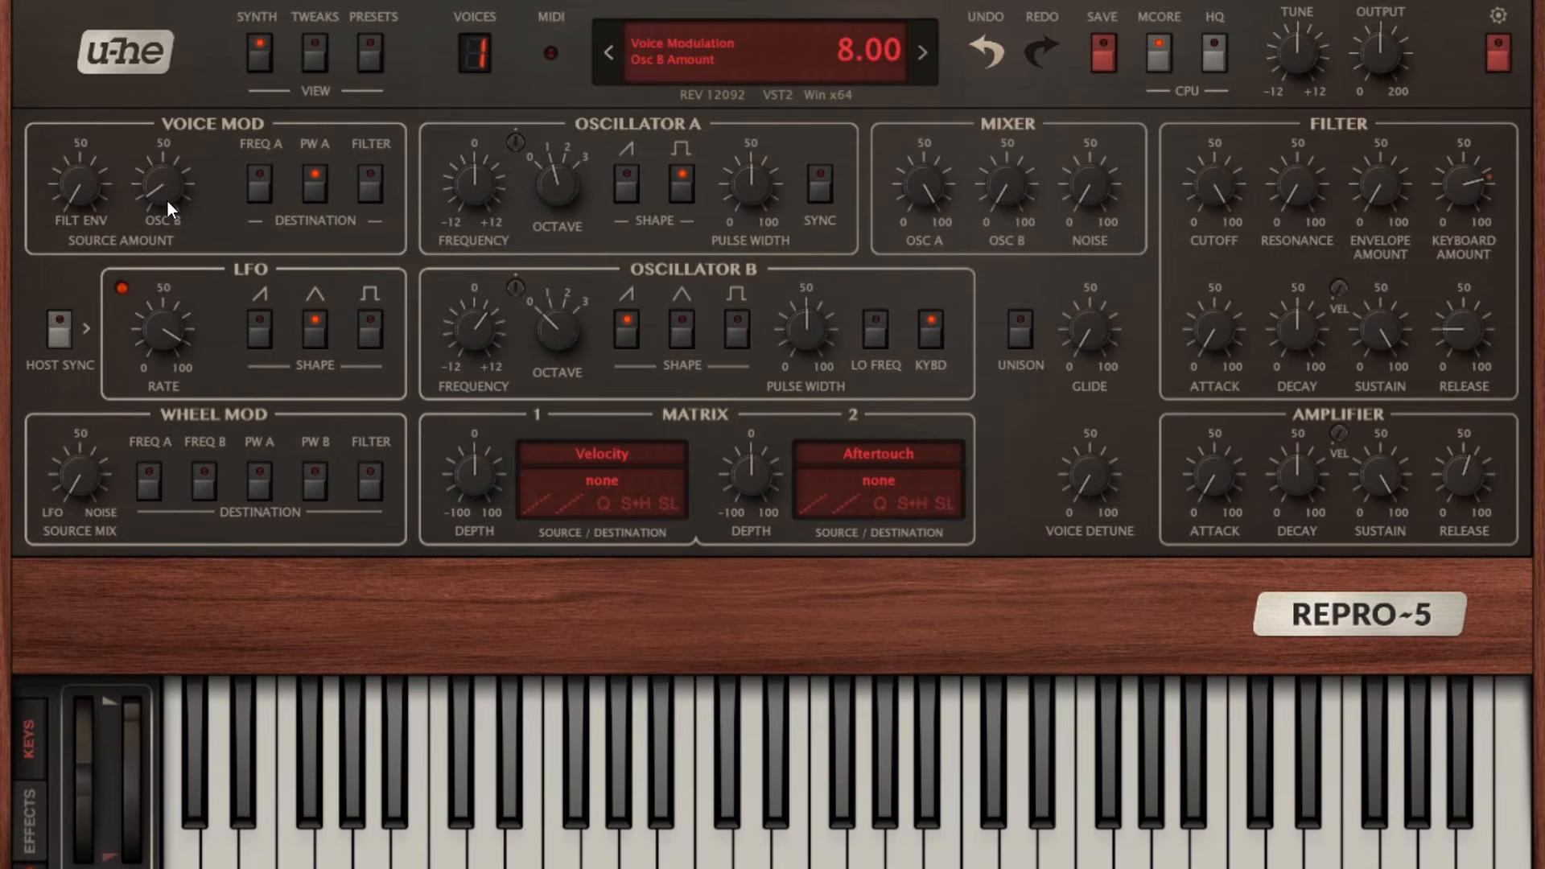
pyautogui.moveTo(166, 199); pyautogui.dragTo(168, 193)
pyautogui.moveTo(165, 181); pyautogui.dragTo(165, 185)
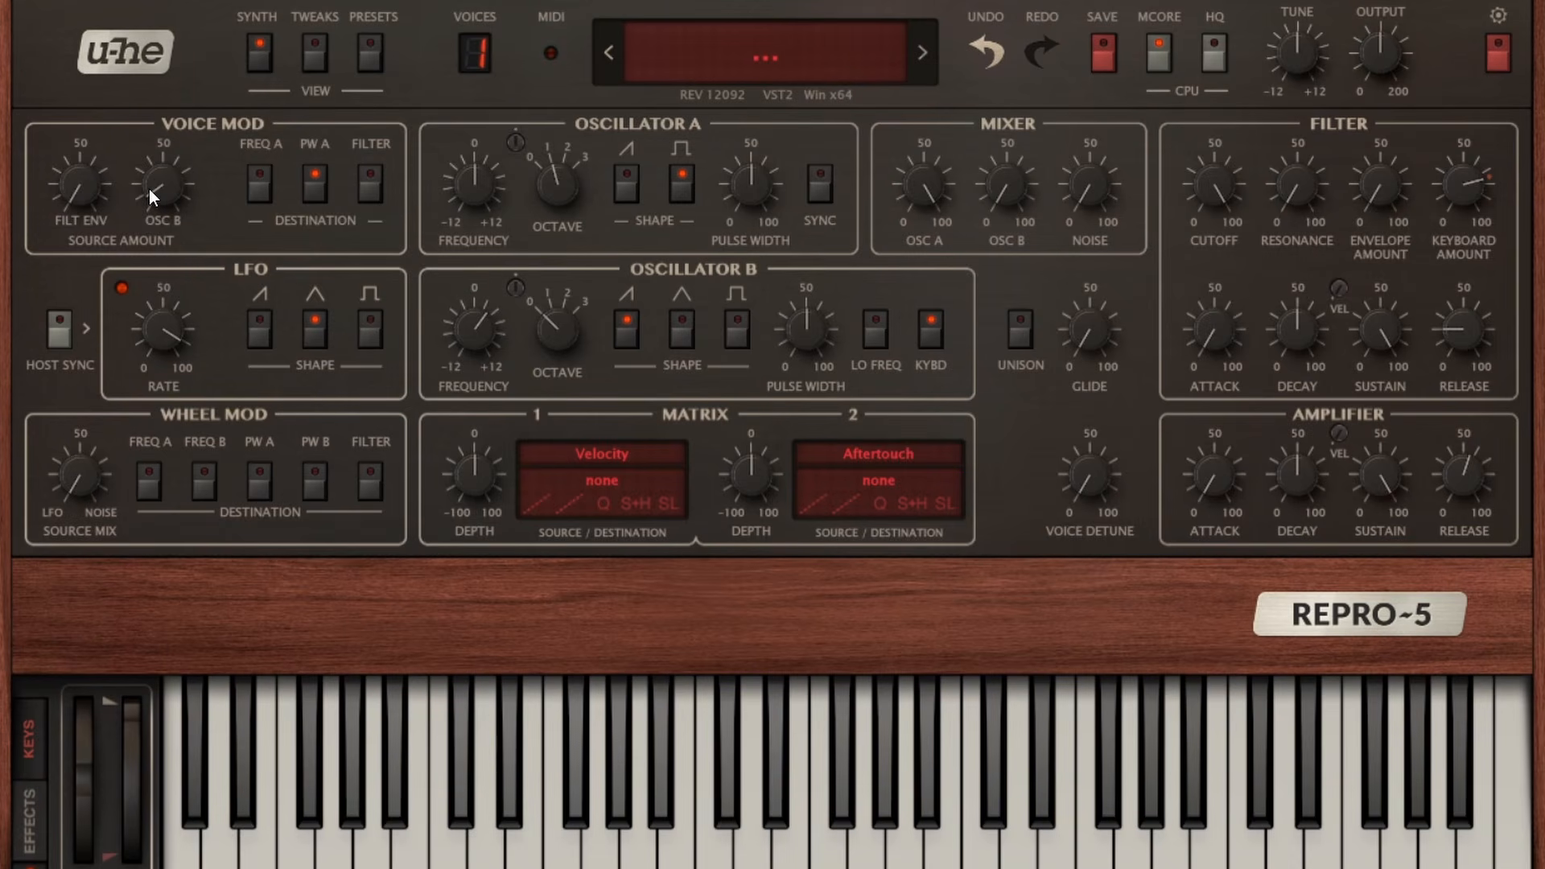
# Switch the voice modulation destination from PW A to Freq A and raise the Filt Env amount to nearly half.
pyautogui.click(309, 184)
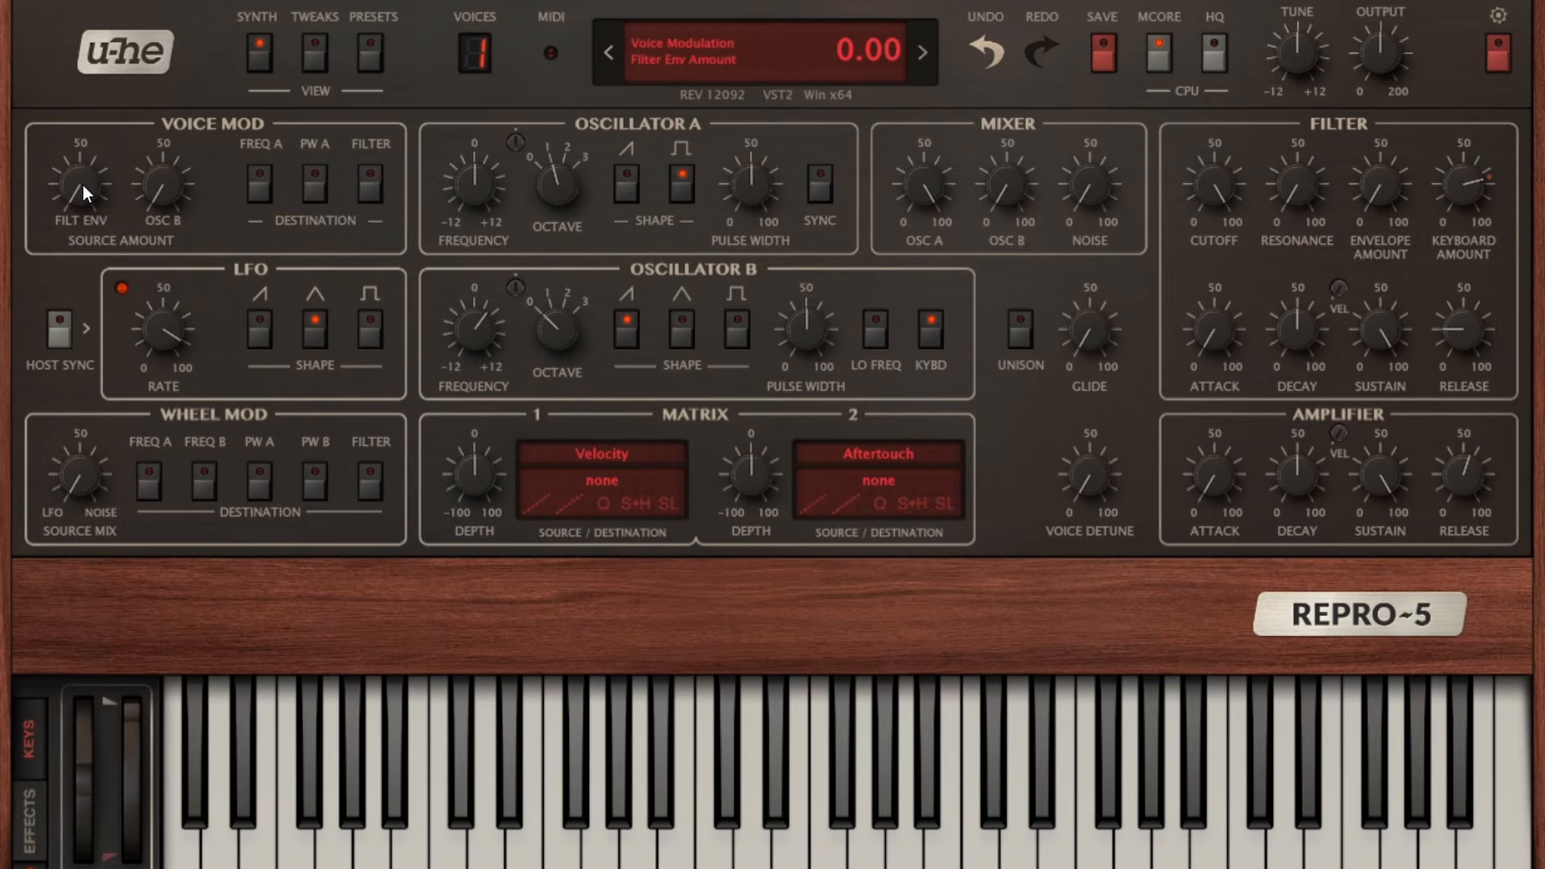
pyautogui.click(261, 187)
pyautogui.moveTo(53, 194); pyautogui.dragTo(117, 34)
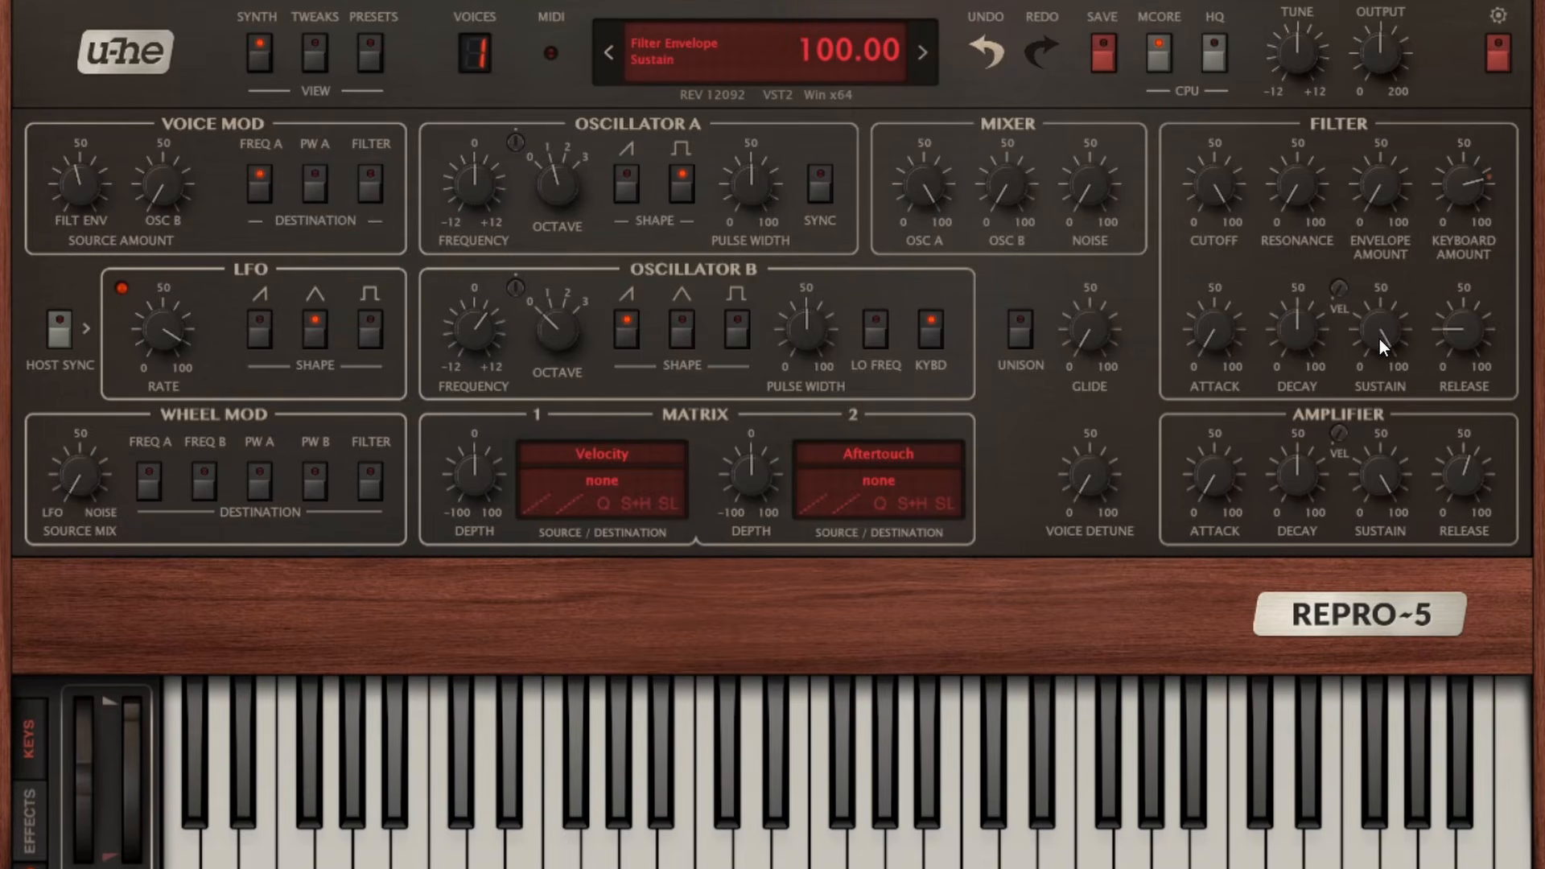
# Set the filter envelope's sustain to 0 and lengthen its decay and release.
pyautogui.moveTo(1302, 326); pyautogui.dragTo(1303, 320)
pyautogui.moveTo(1450, 313); pyautogui.dragTo(1449, 209)
pyautogui.moveTo(1371, 342); pyautogui.dragTo(1371, 716)
pyautogui.moveTo(1292, 342); pyautogui.dragTo(1311, 261)
pyautogui.click(1454, 348)
pyautogui.moveTo(1454, 347); pyautogui.dragTo(1492, 218)
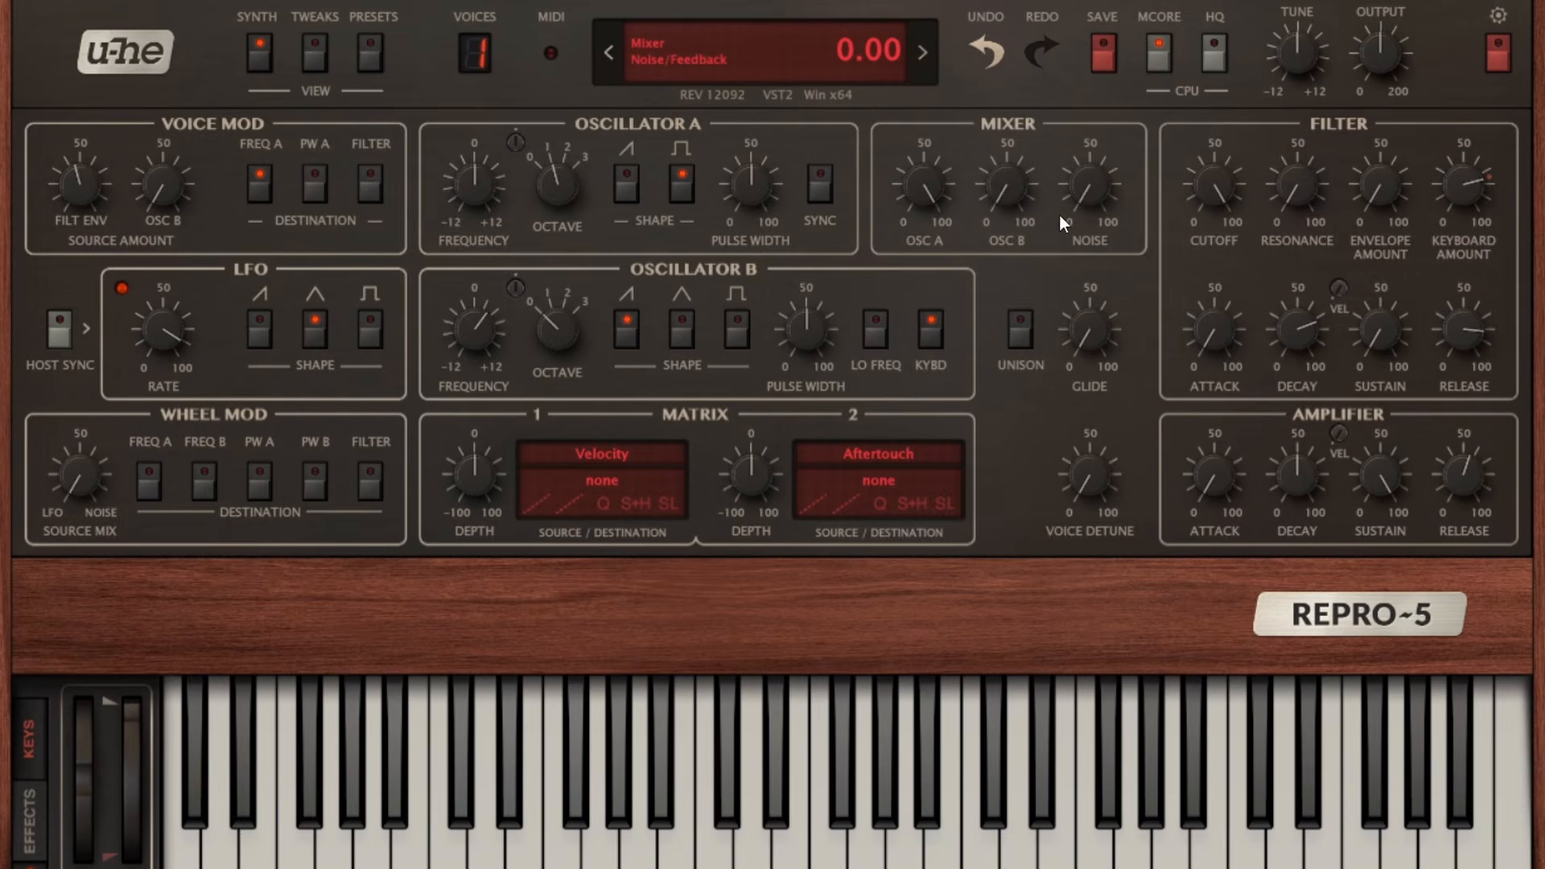
# Turn on Oscillator A's sync and reset Oscillator B's frequency to 0.
pyautogui.click(821, 193)
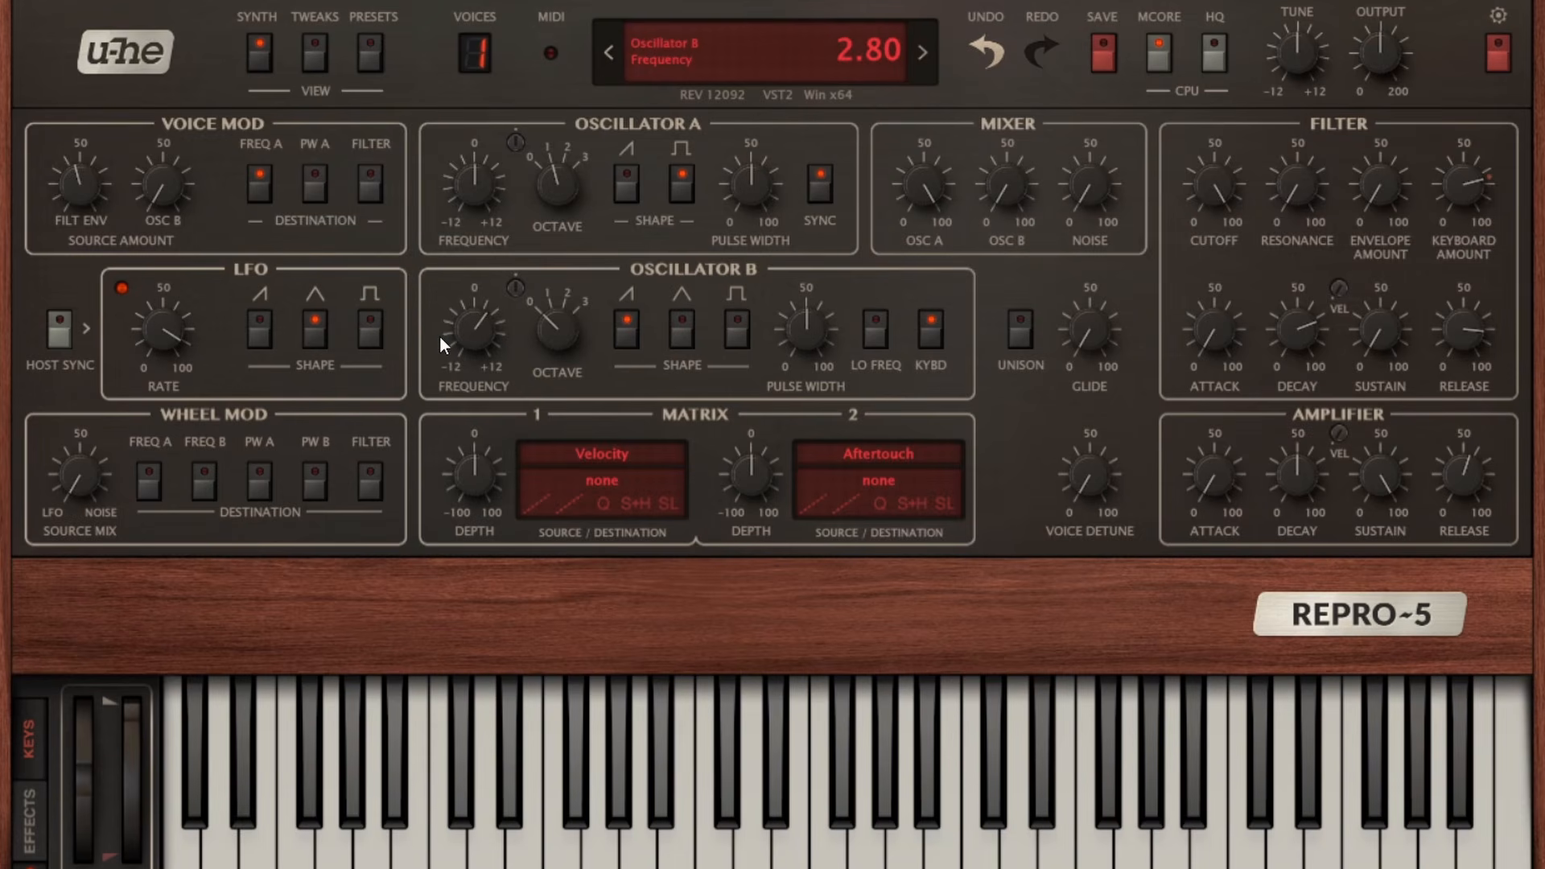
pyautogui.doubleClick(462, 336)
# Try a different Filt Env amount for the synced sound and raise the voice modulation's Osc B amount past half.
pyautogui.moveTo(81, 184); pyautogui.dragTo(89, 134)
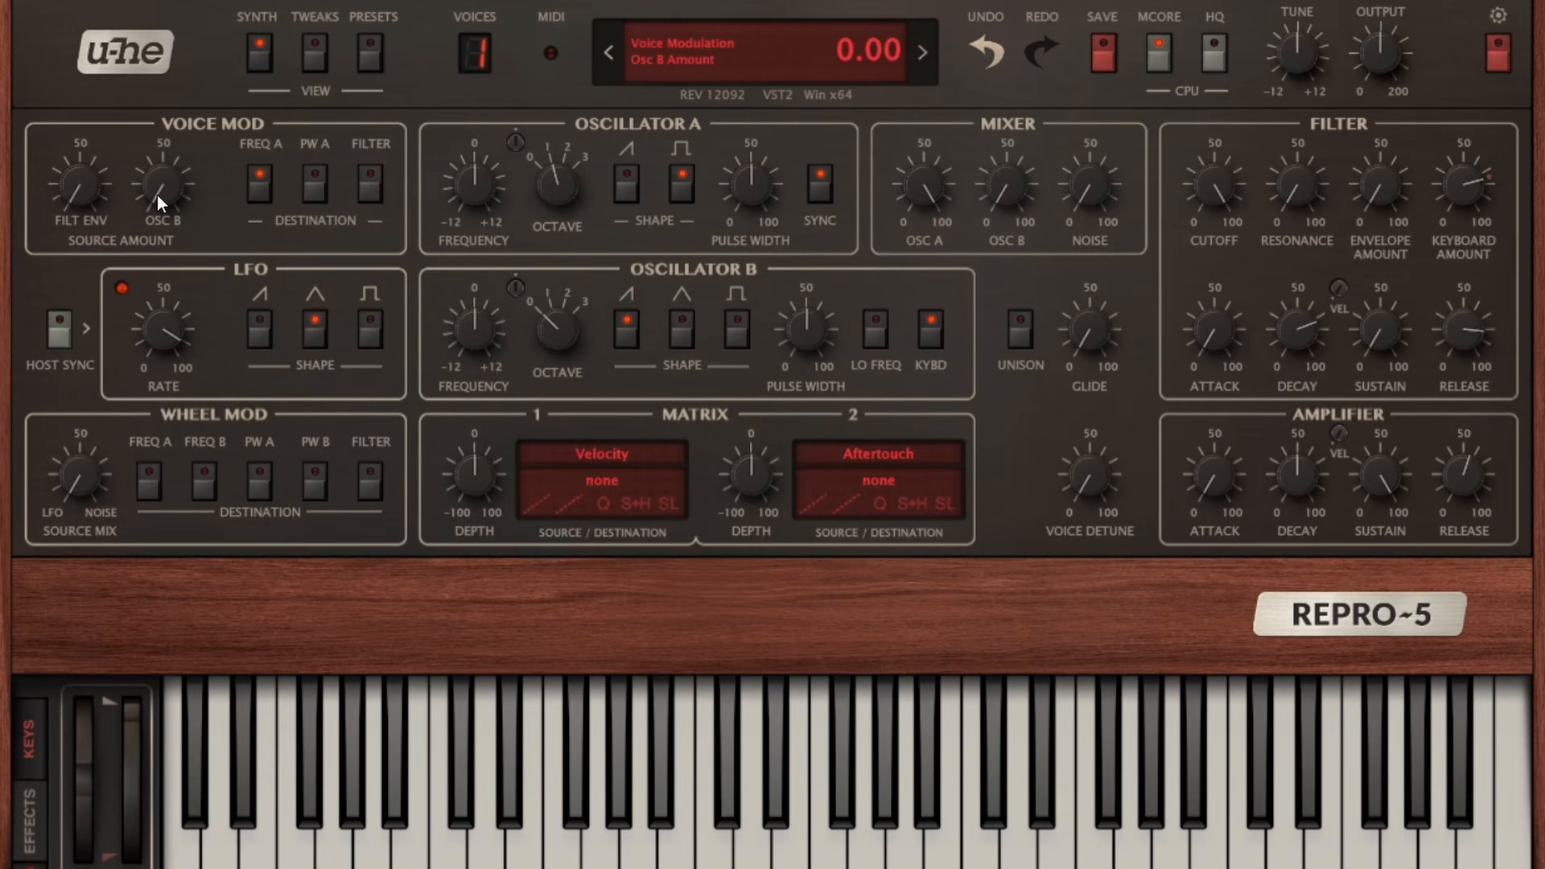
pyautogui.moveTo(157, 195); pyautogui.dragTo(157, 149)
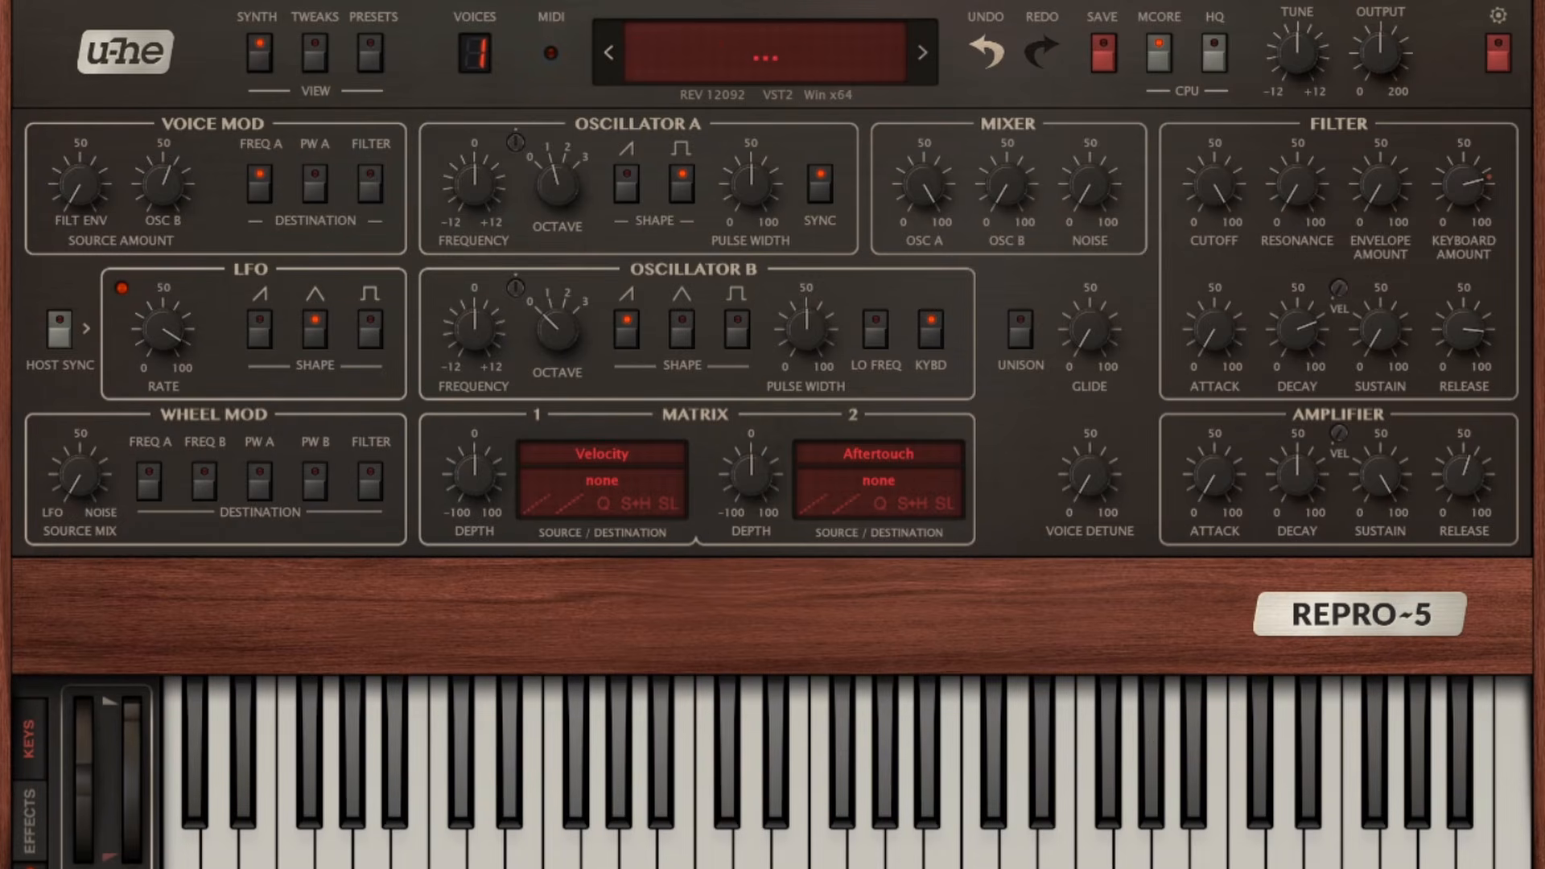
# Sweep Oscillator B's frequency down and back up to -1.60, and reset it to 0.
pyautogui.moveTo(492, 327); pyautogui.dragTo(498, 454)
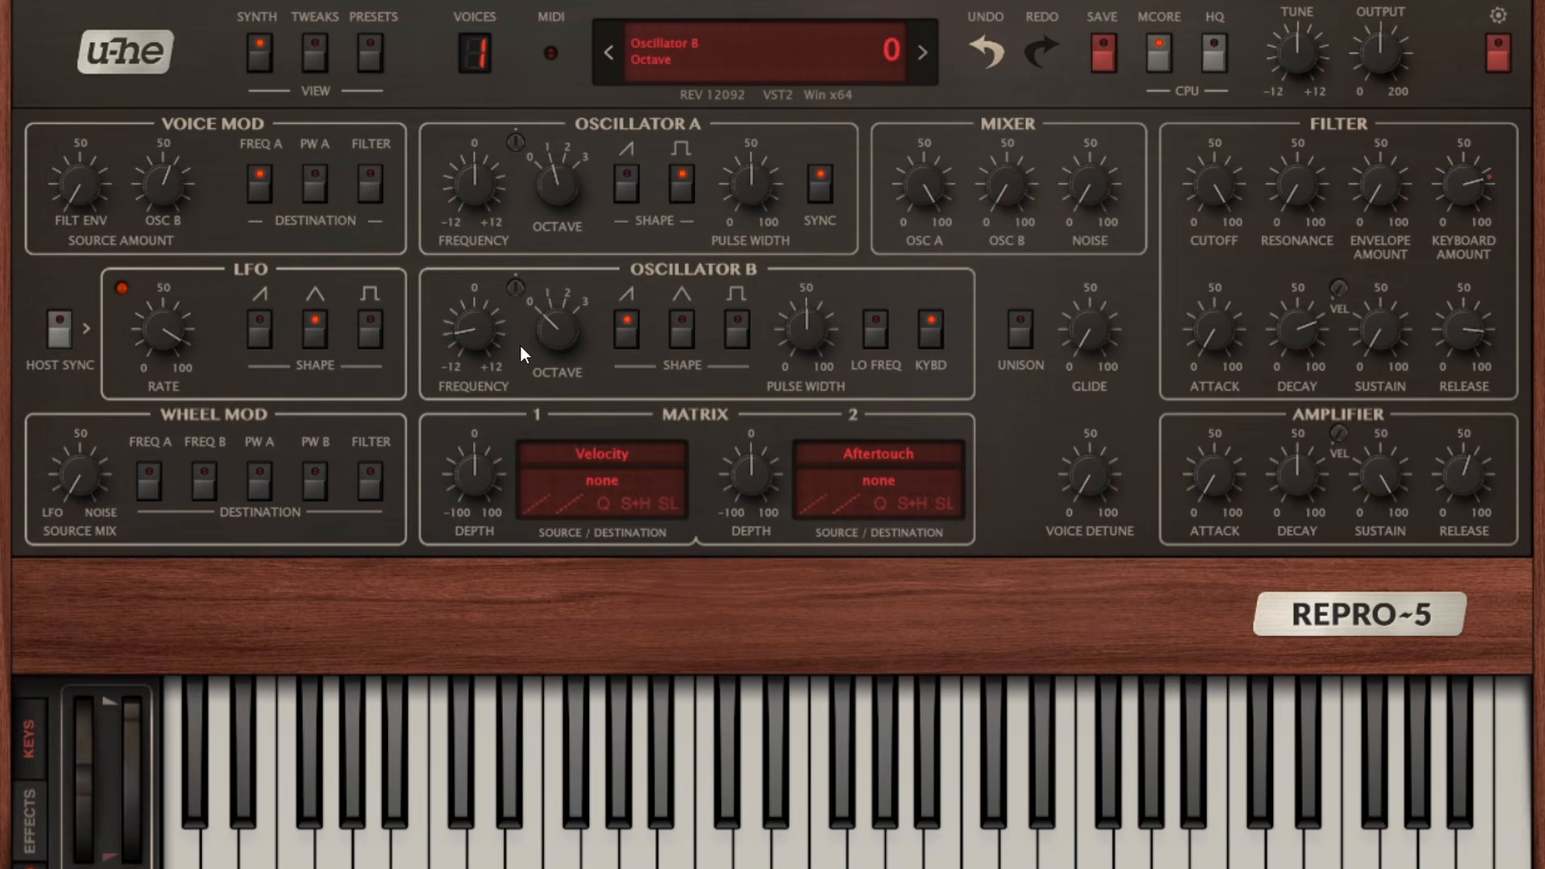
pyautogui.moveTo(475, 344); pyautogui.dragTo(500, 239)
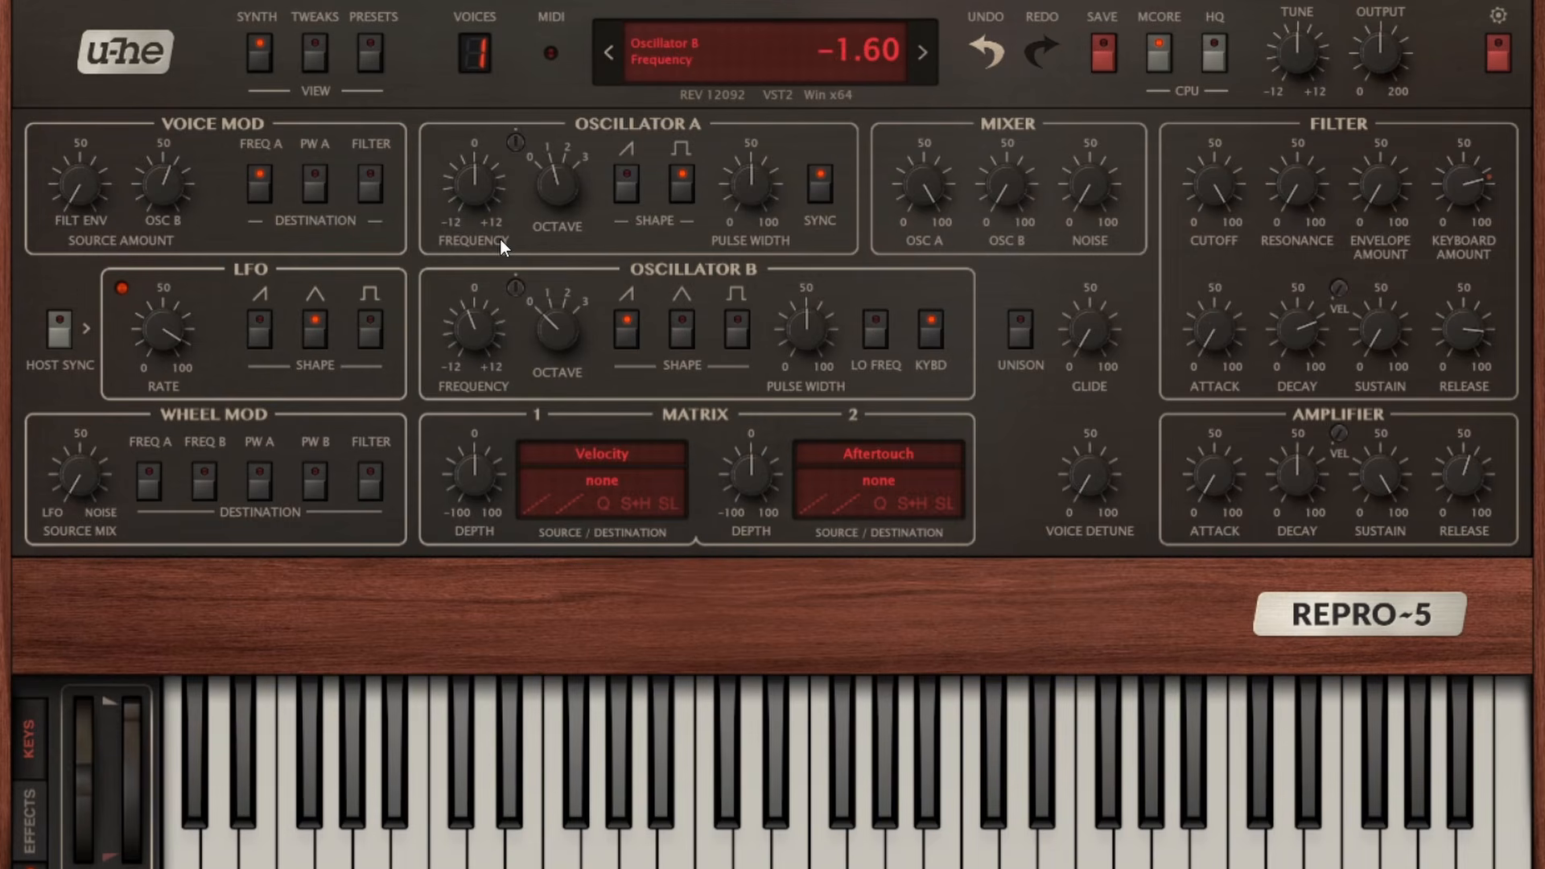
pyautogui.doubleClick(485, 338)
# Raise Oscillator A's frequency well above 0 and reposition the synth window.
pyautogui.moveTo(487, 195); pyautogui.dragTo(530, 71)
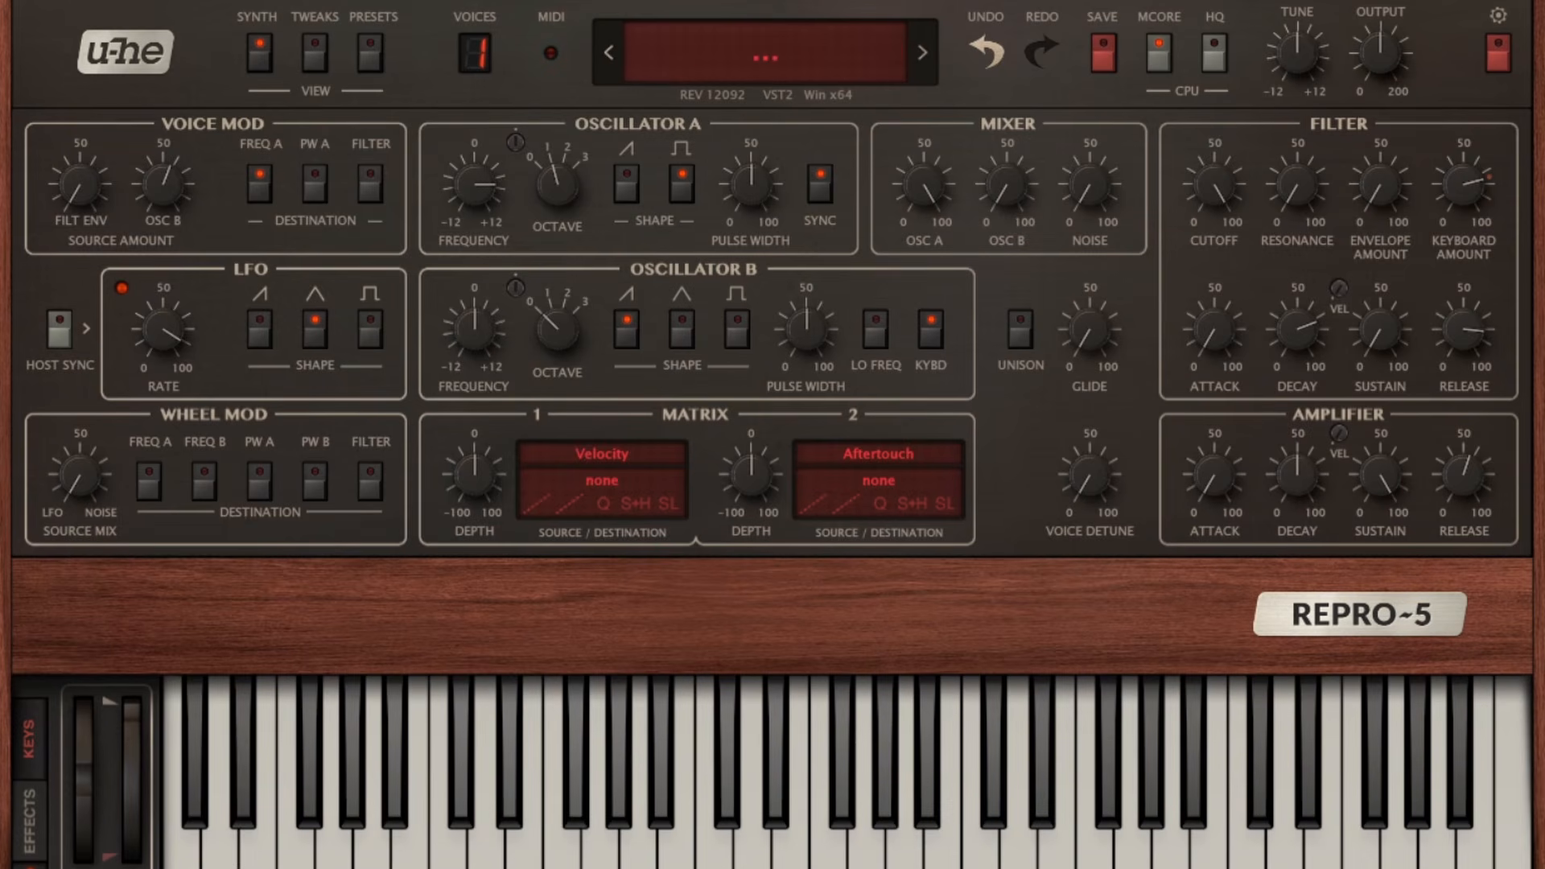
pyautogui.moveTo(1288, 0); pyautogui.dragTo(915, 0)
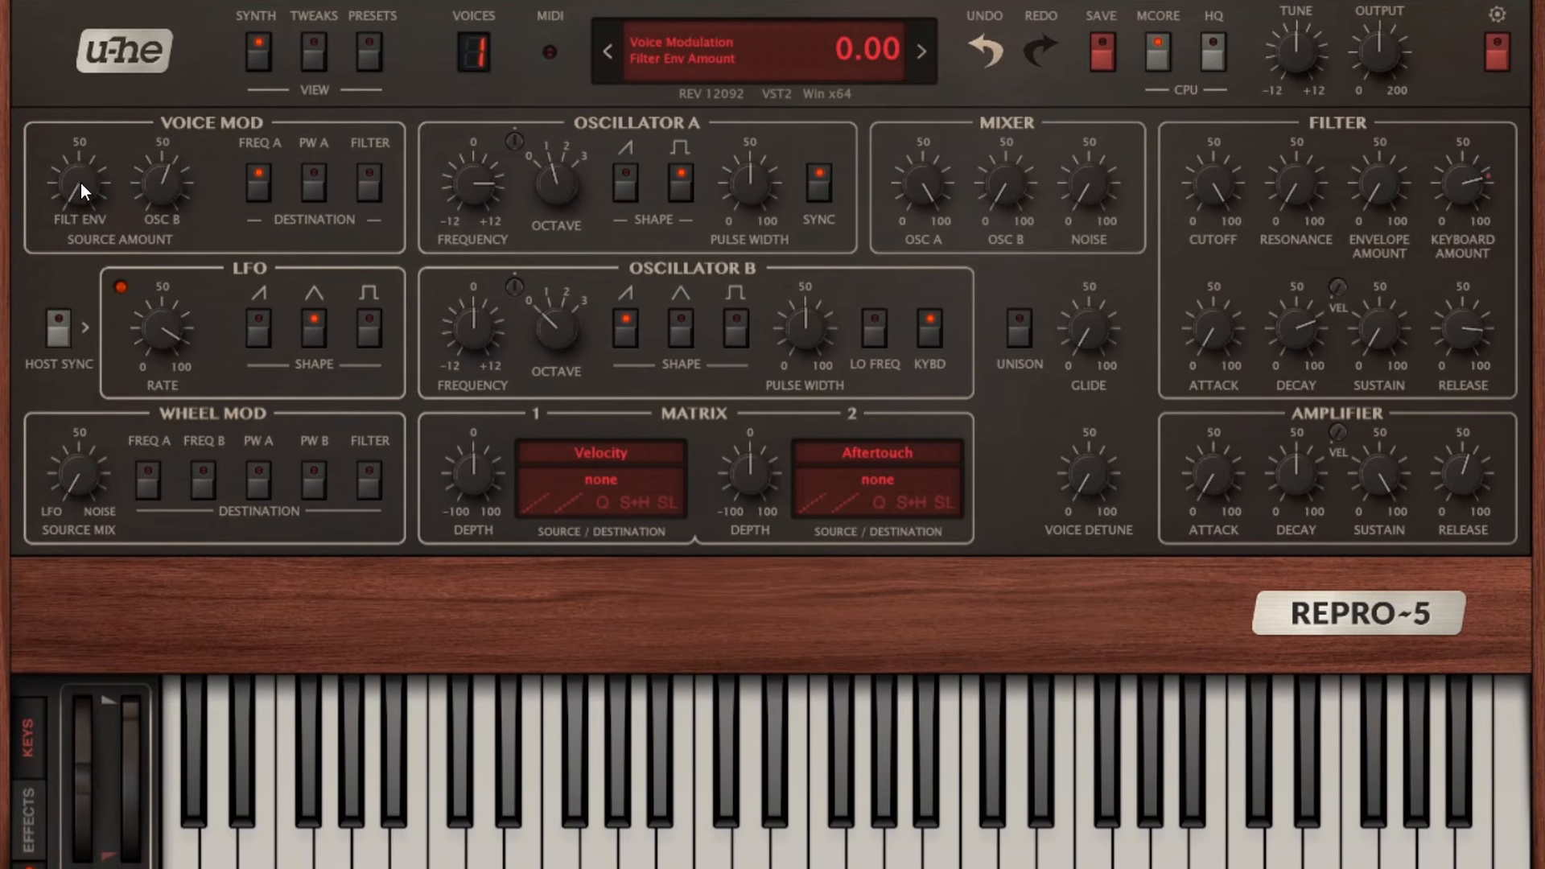
# Set the voice modulation's Filt Env amount to 19 and lower its Osc B amount below half.
pyautogui.moveTo(80, 183); pyautogui.dragTo(104, 43)
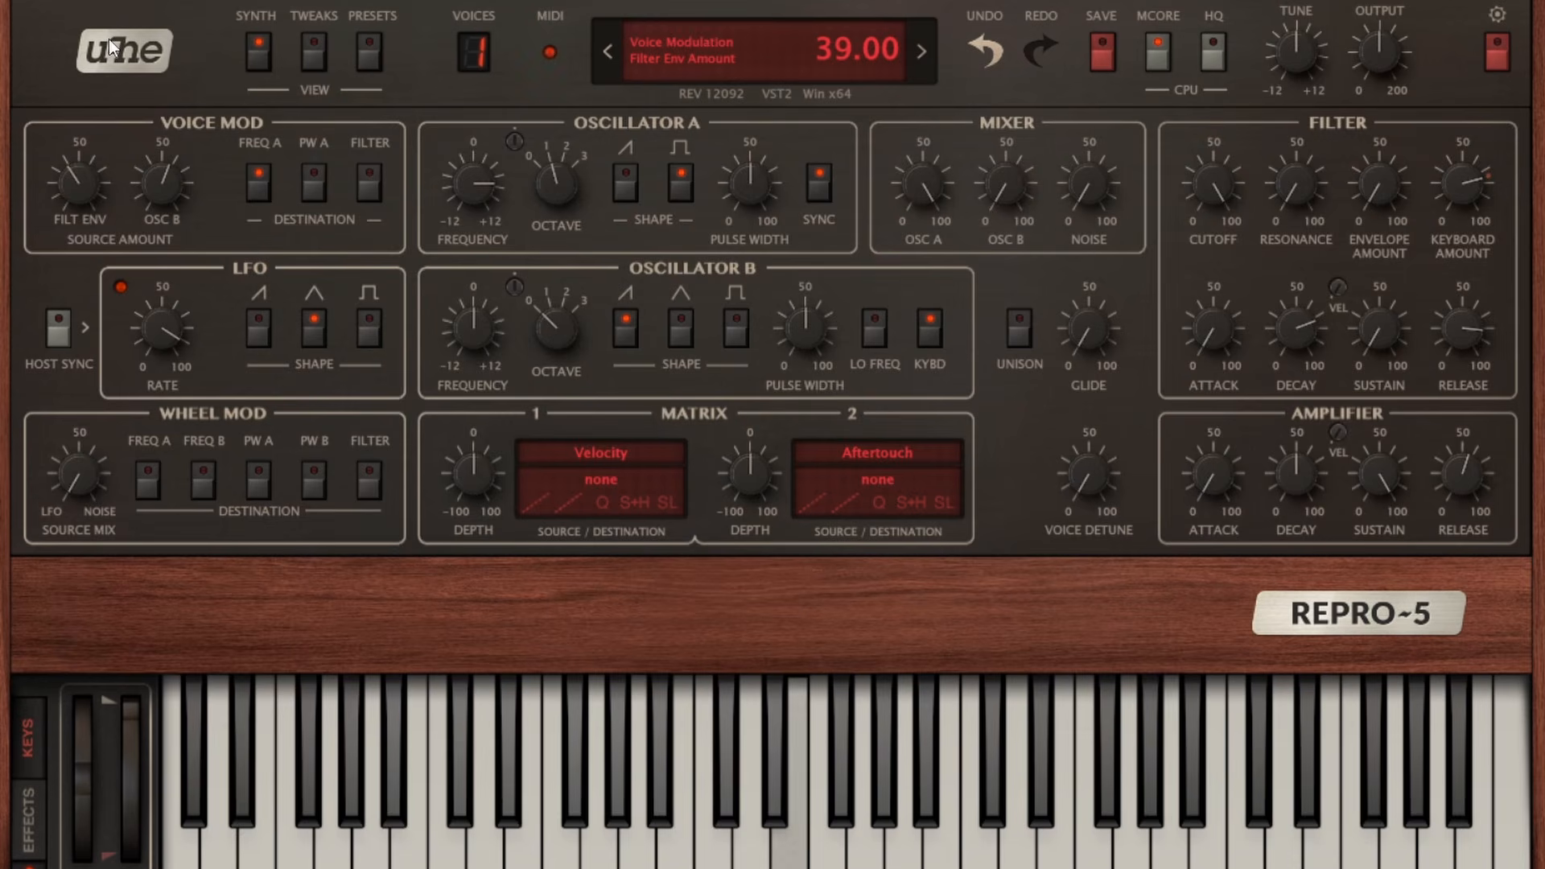
pyautogui.moveTo(52, 181); pyautogui.dragTo(81, 252)
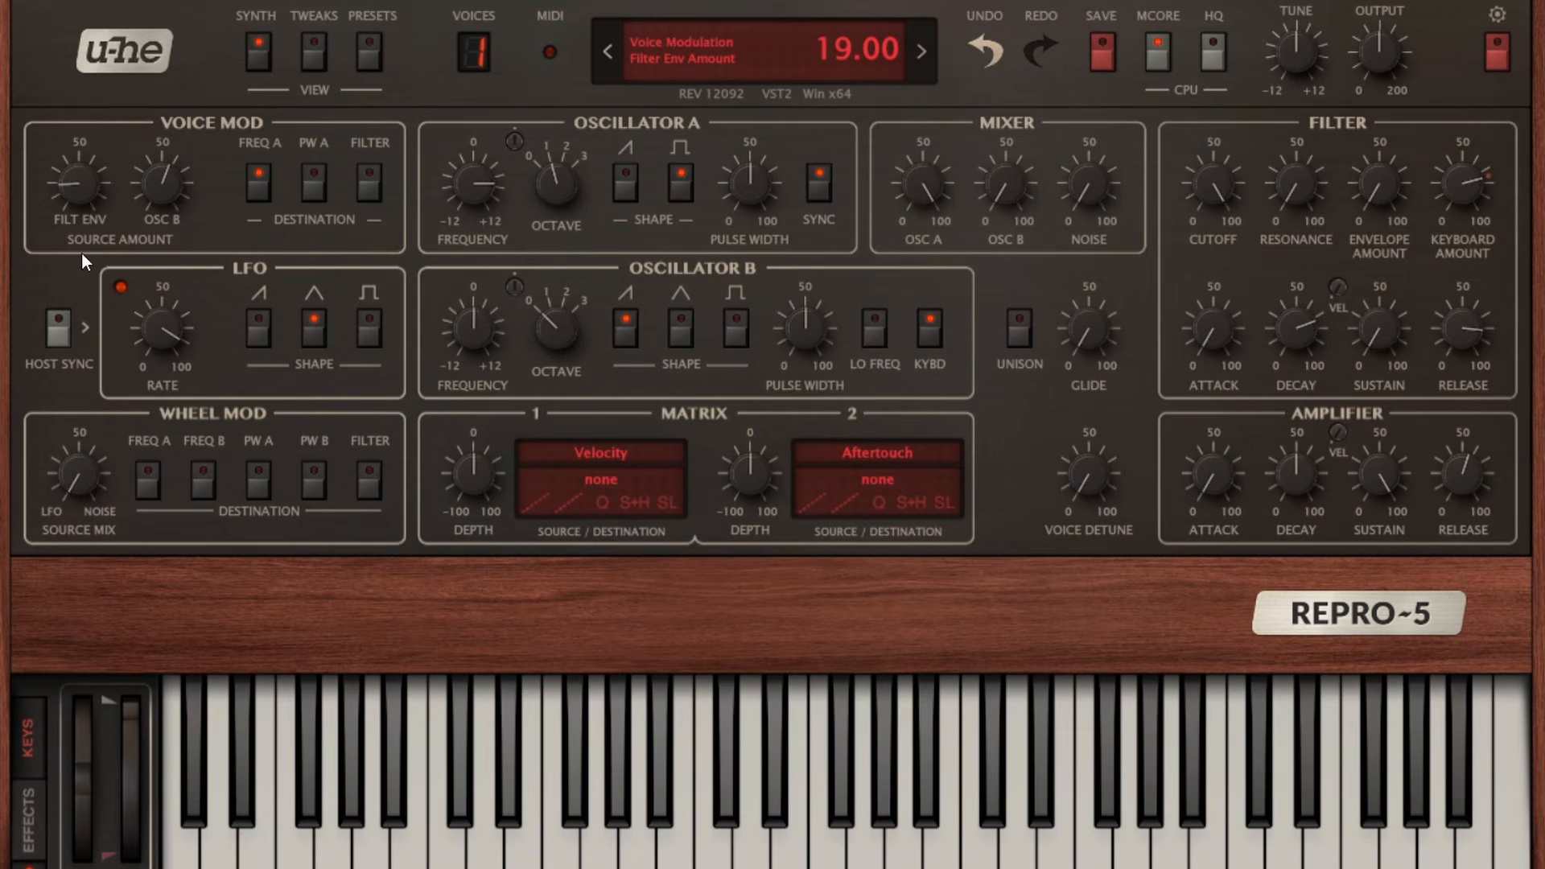
pyautogui.moveTo(163, 179); pyautogui.dragTo(174, 274)
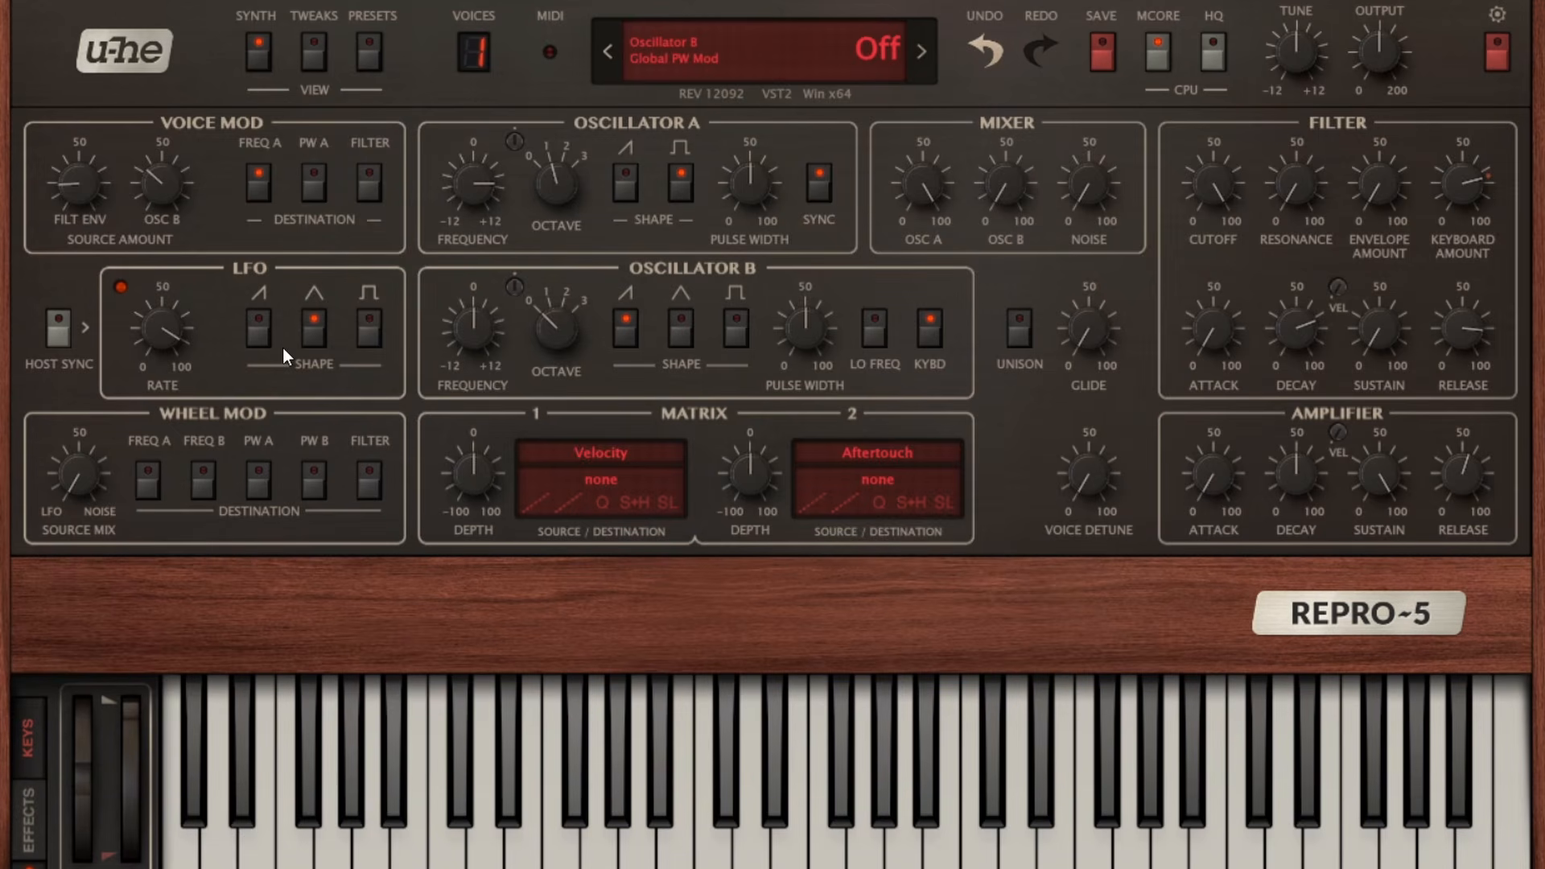
# Lower the LFO rate to 60 and enable PW A as the wheel modulation destination.
pyautogui.moveTo(176, 338); pyautogui.dragTo(200, 448)
pyautogui.click(262, 481)
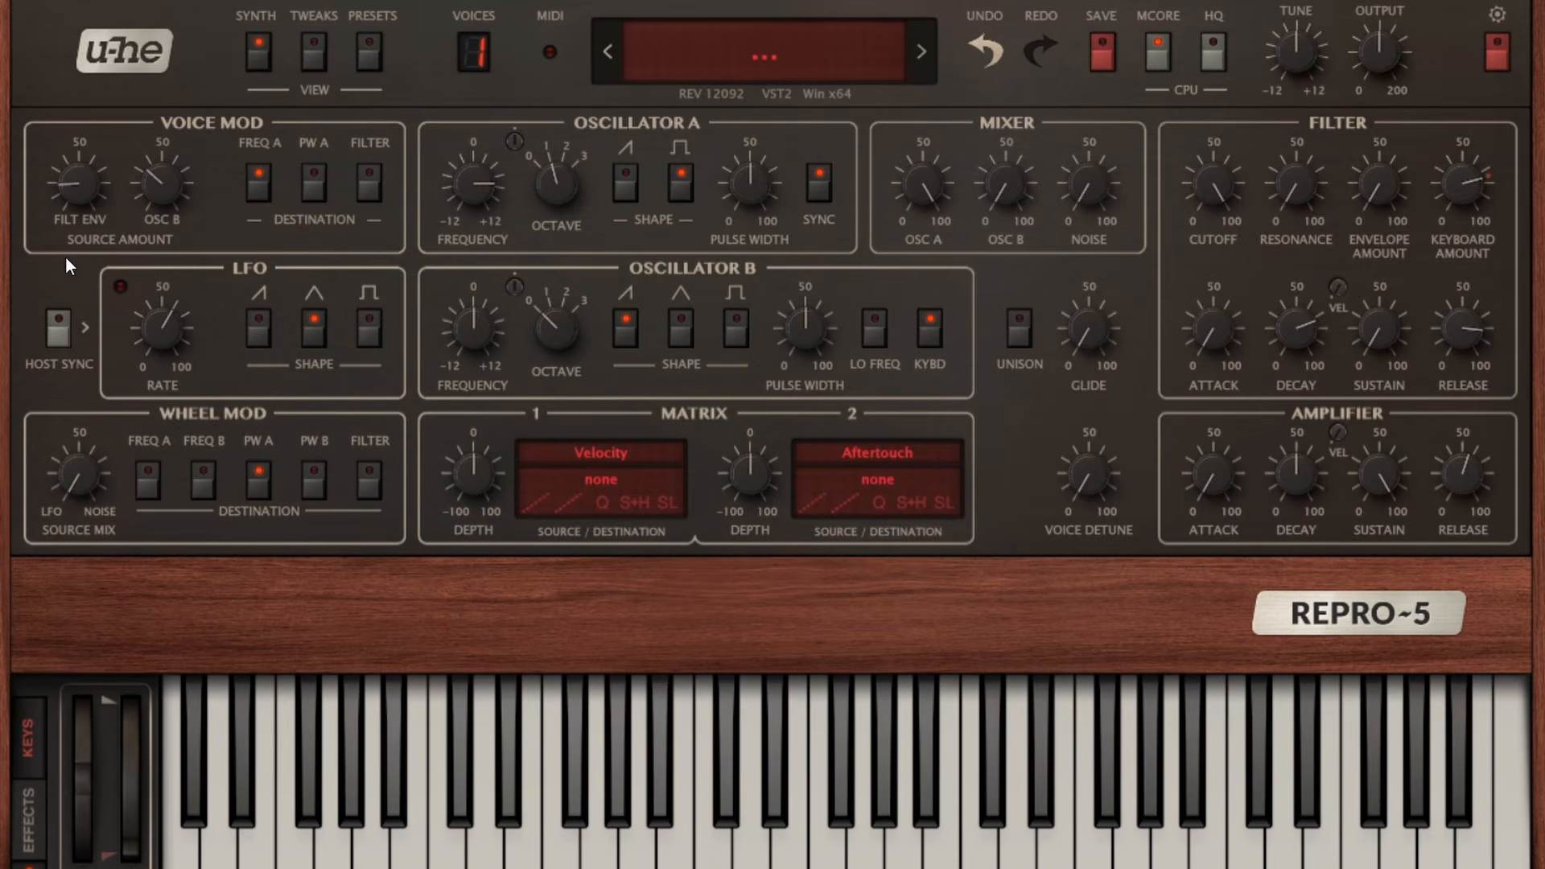
# Turn both voice modulation source amounts, Osc B and Filt Env, down to 0.
pyautogui.moveTo(166, 196); pyautogui.dragTo(153, 330)
pyautogui.moveTo(79, 186); pyautogui.dragTo(106, 387)
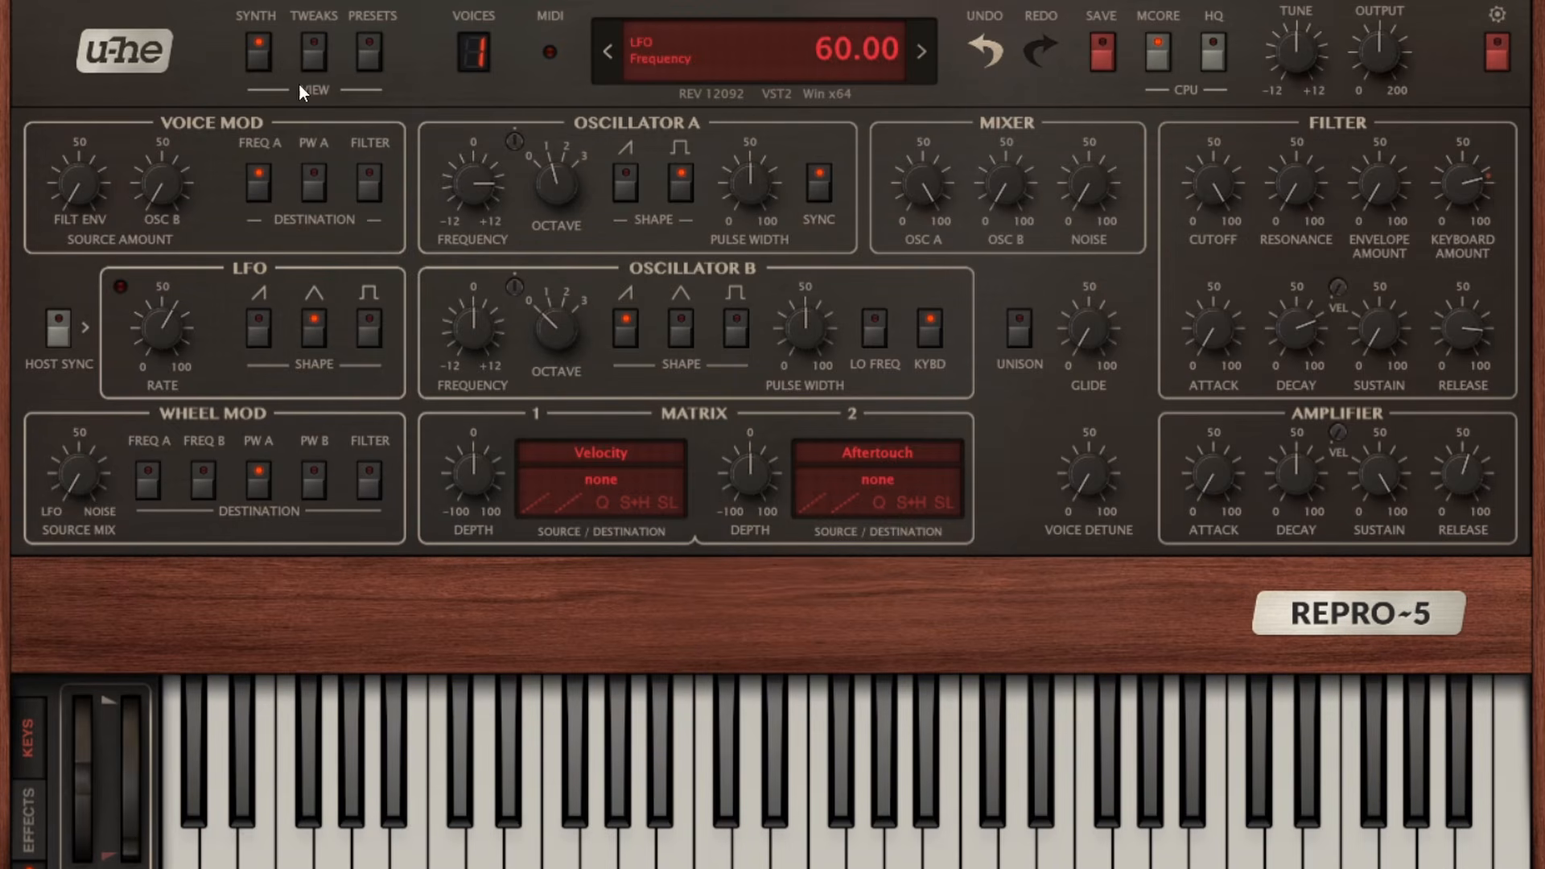
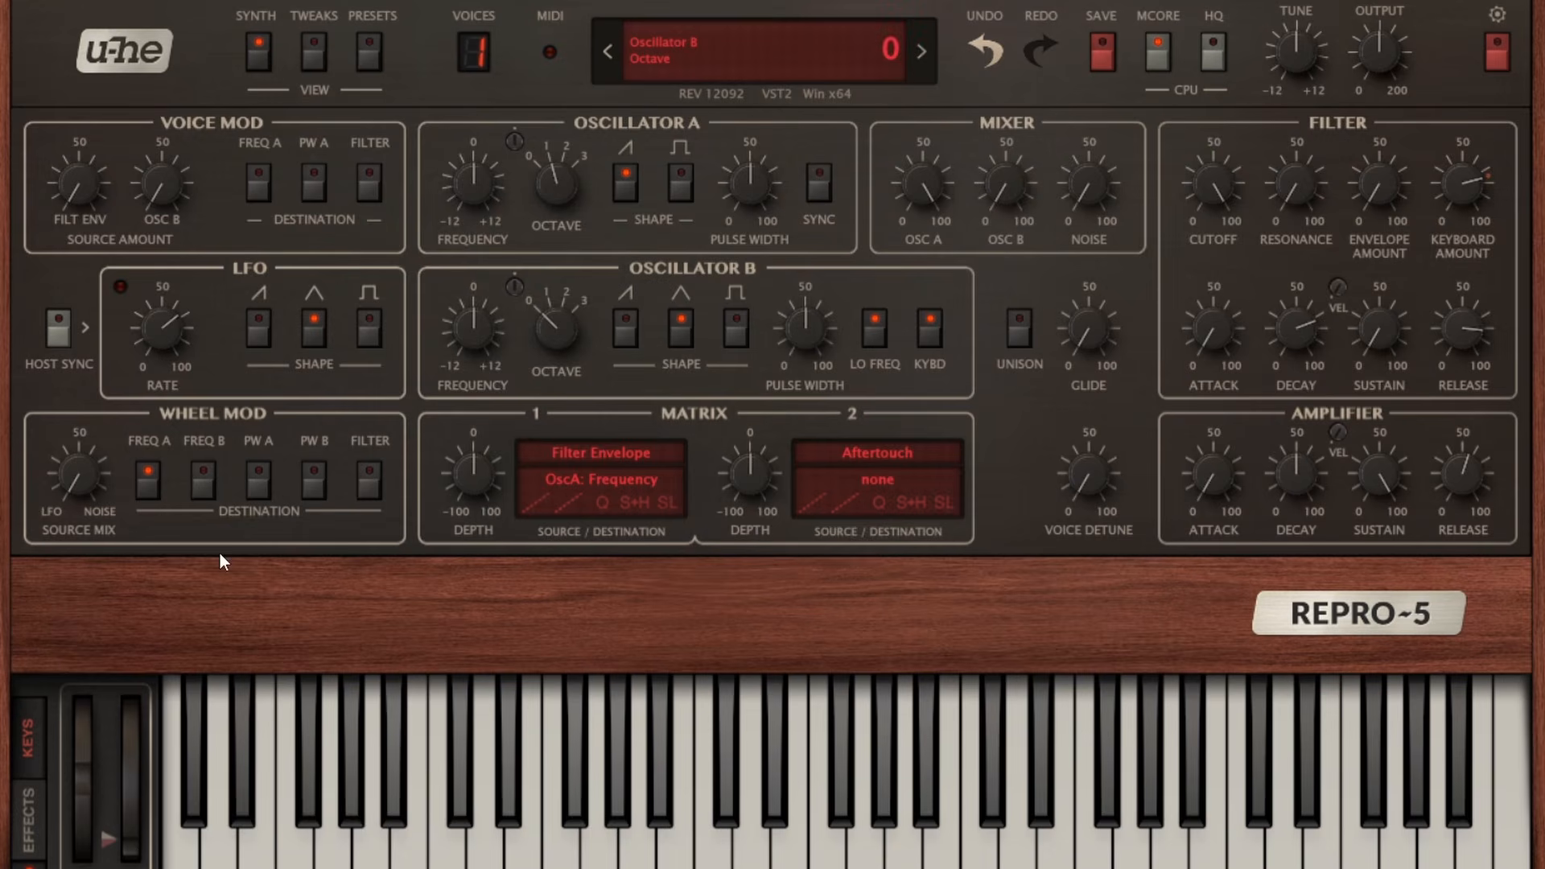
# Reset the modulation wheel to its lowest position and turn off Freq A as the wheel modulation destination.
pyautogui.doubleClick(105, 834)
pyautogui.click(148, 481)
# Set the depth of Matrix slot 1 to 52 and shorten the filter envelope's decay.
pyautogui.moveTo(498, 462); pyautogui.dragTo(483, 371)
pyautogui.moveTo(1304, 369); pyautogui.dragTo(1283, 393)
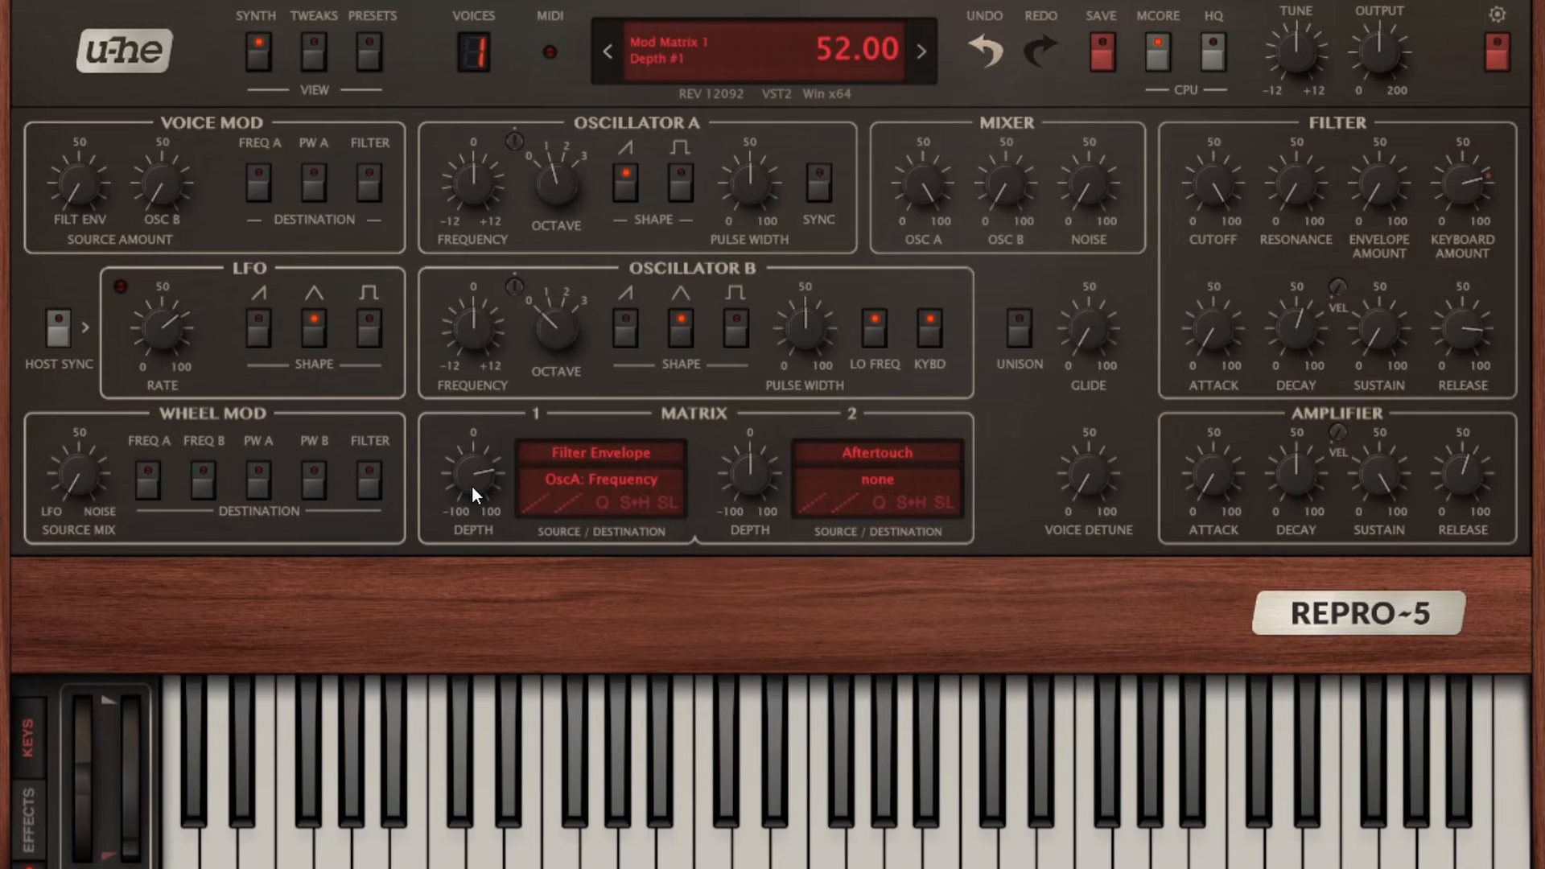
# Bring the depth of Matrix slot 1 into the negative range, past -46, and shorten the filter envelope's decay further.
pyautogui.moveTo(472, 485); pyautogui.dragTo(494, 642)
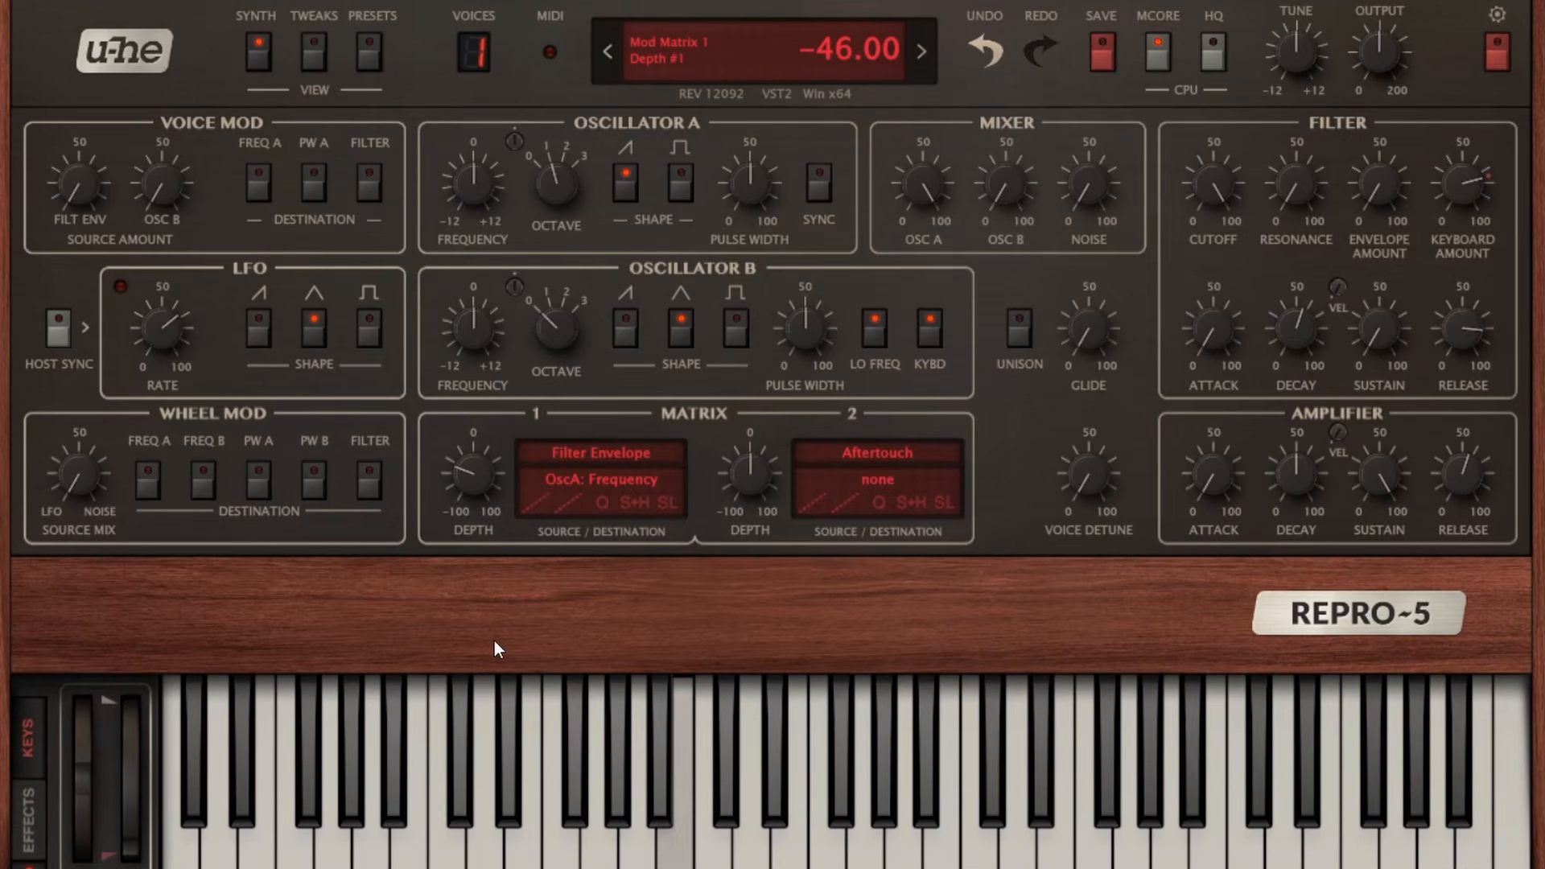
pyautogui.moveTo(484, 487); pyautogui.dragTo(614, 519)
pyautogui.moveTo(1344, 331); pyautogui.dragTo(1304, 438)
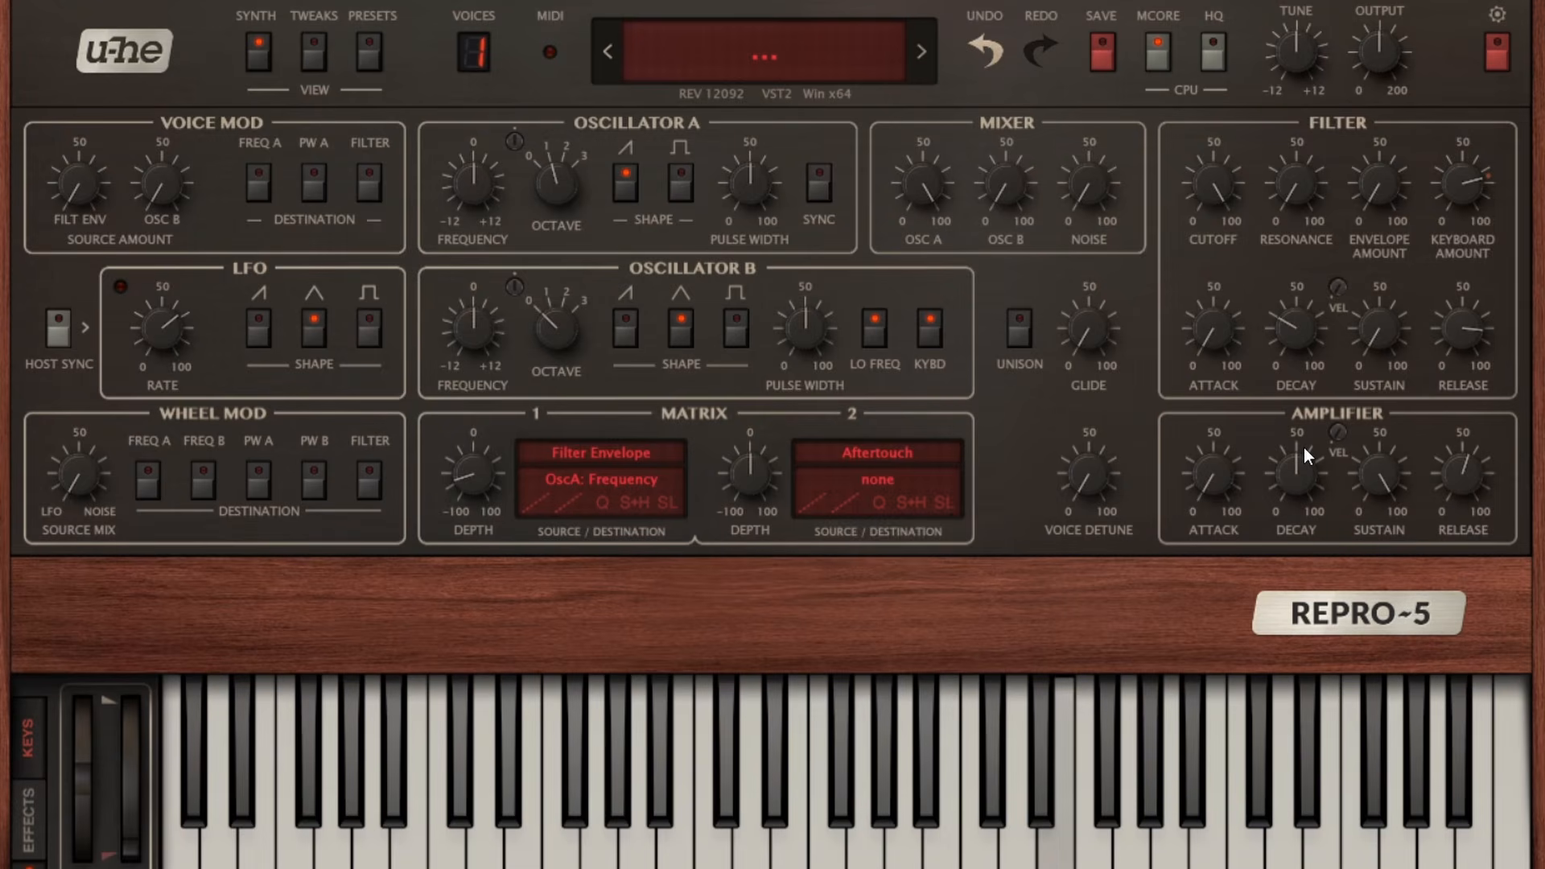
# Reset the depth of Matrix slot 1 to 0, keeping Filter Envelope as its source.
pyautogui.click(592, 456)
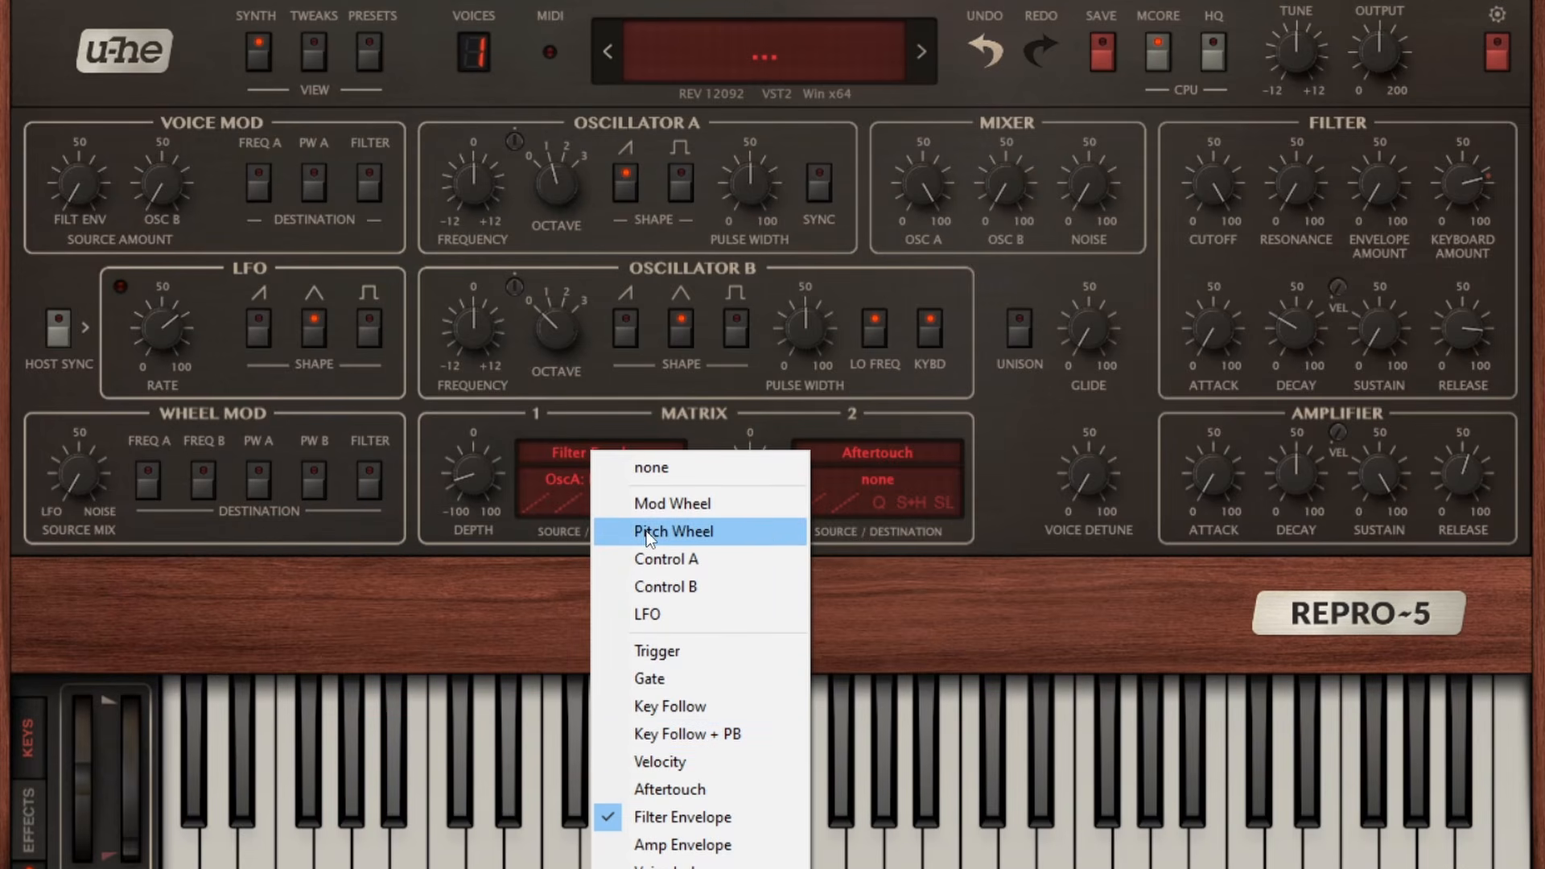
pyautogui.click(884, 376)
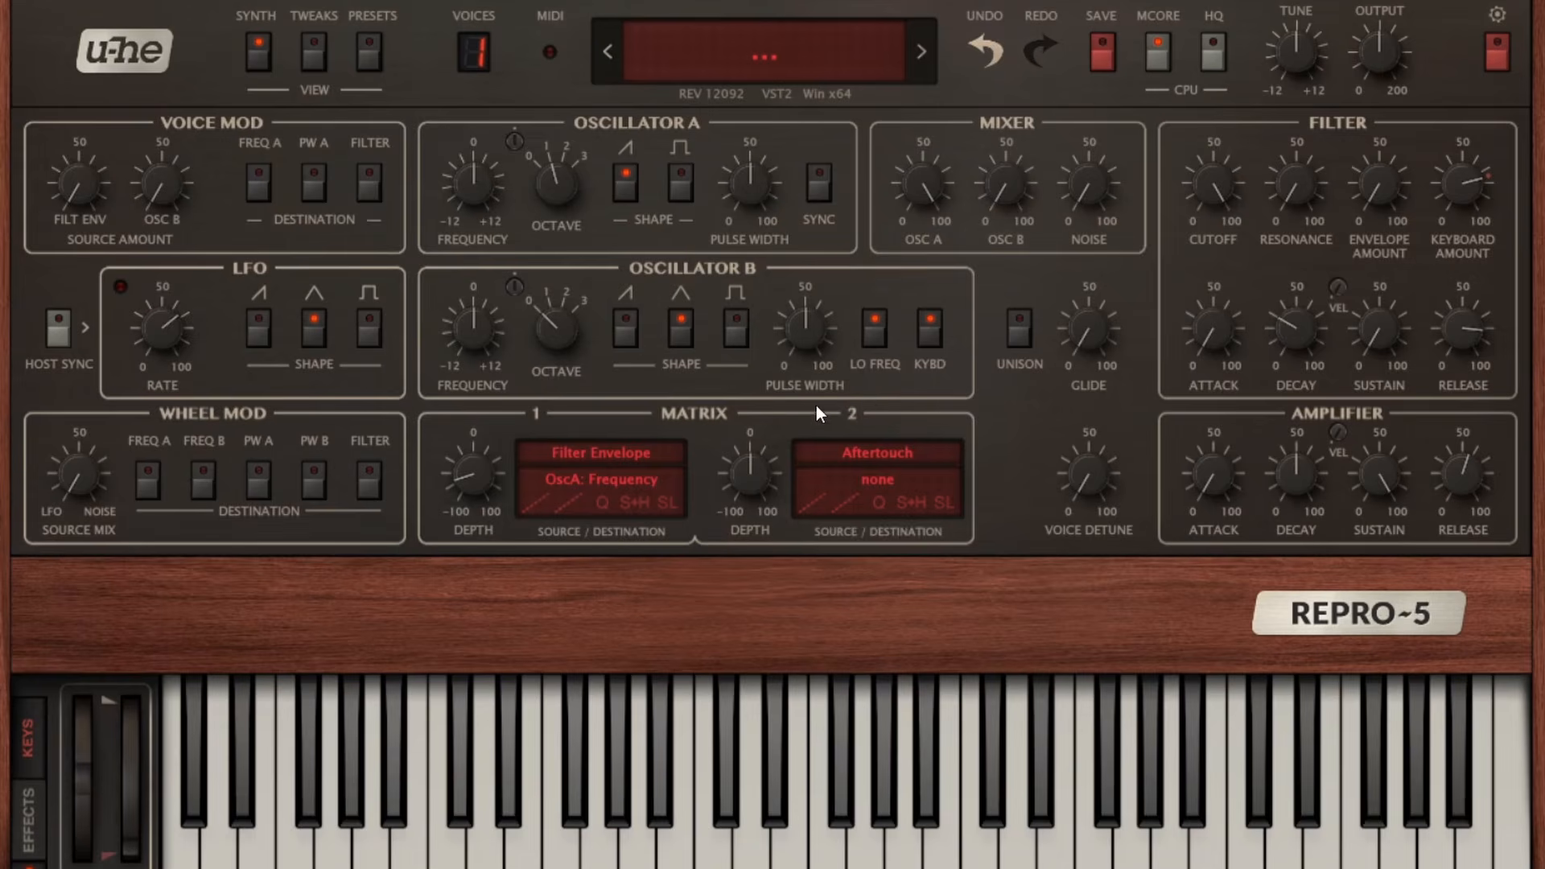
pyautogui.doubleClick(474, 469)
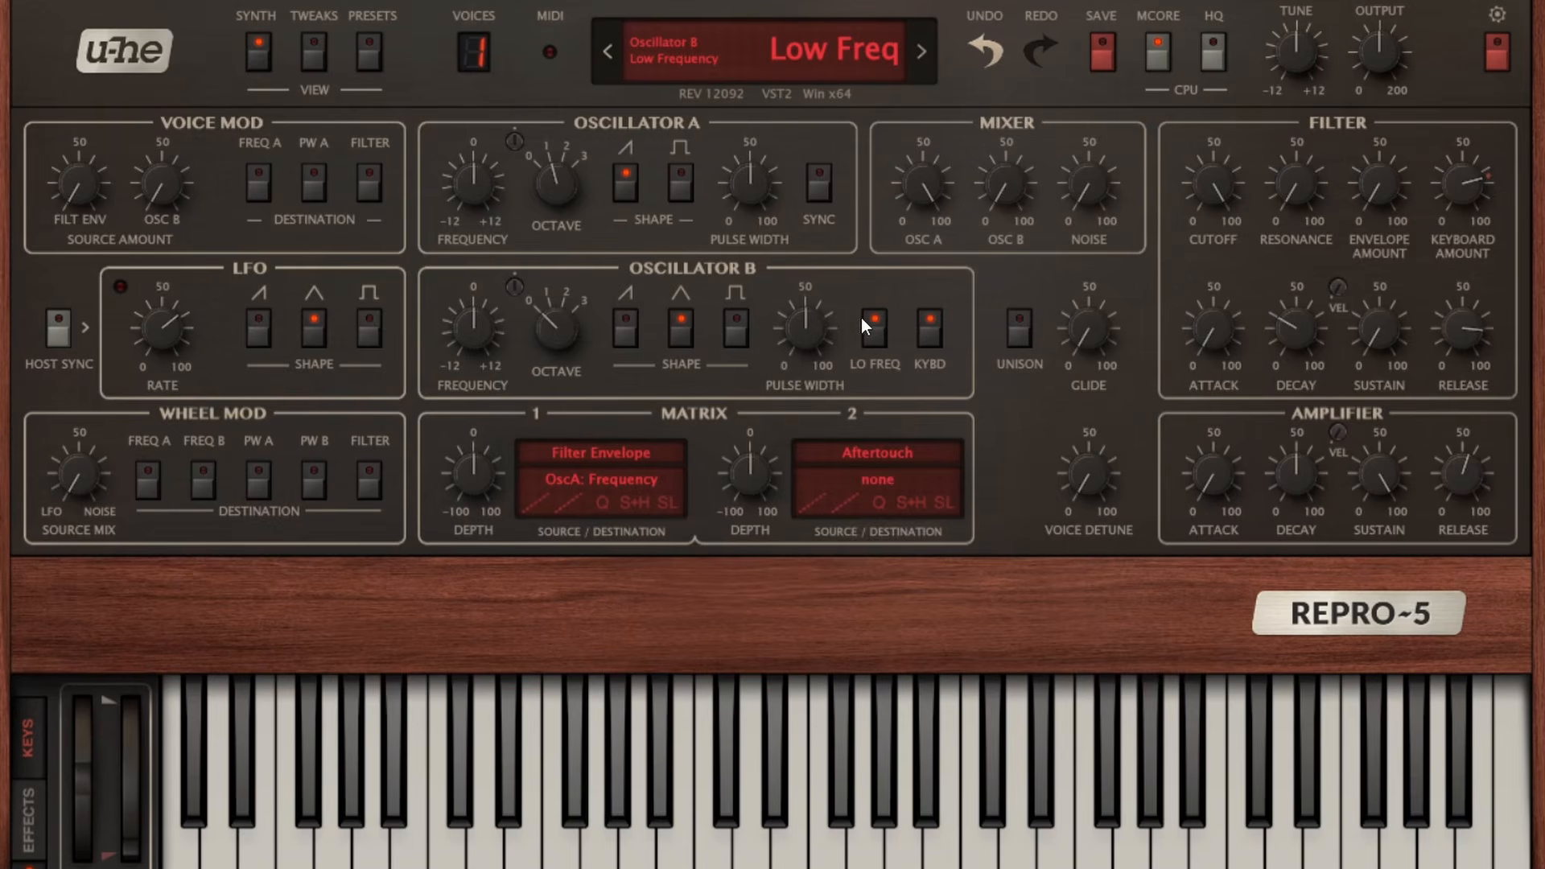
# Route a raised Osc B voice modulation amount to Freq A, then disable Oscillator B's keyboard tracking and set its frequency to 4.40.
pyautogui.click(259, 184)
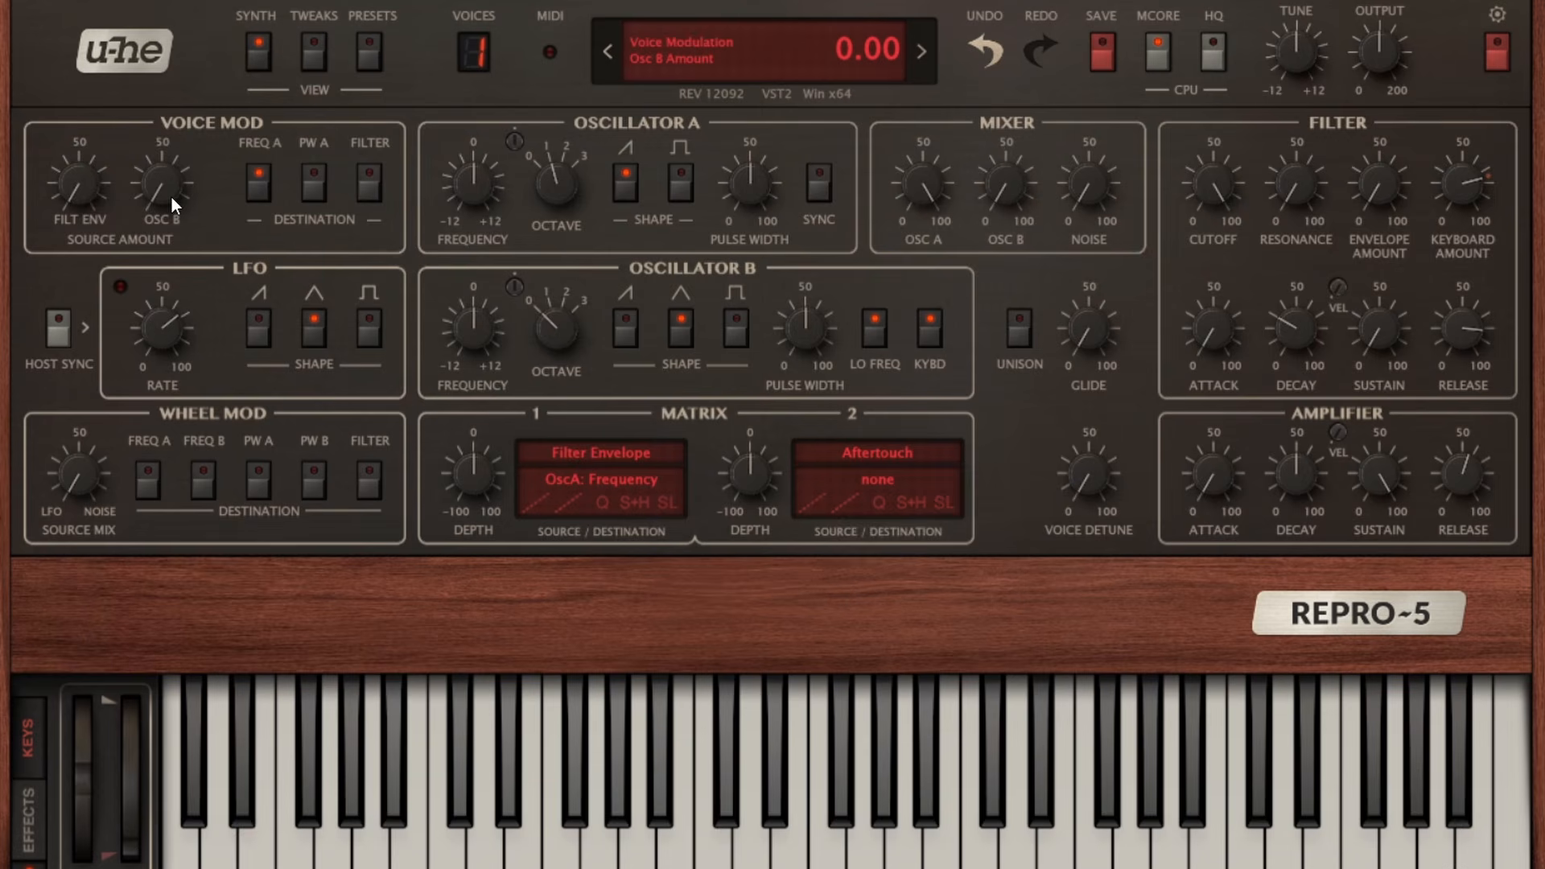
pyautogui.moveTo(175, 193); pyautogui.dragTo(185, 56)
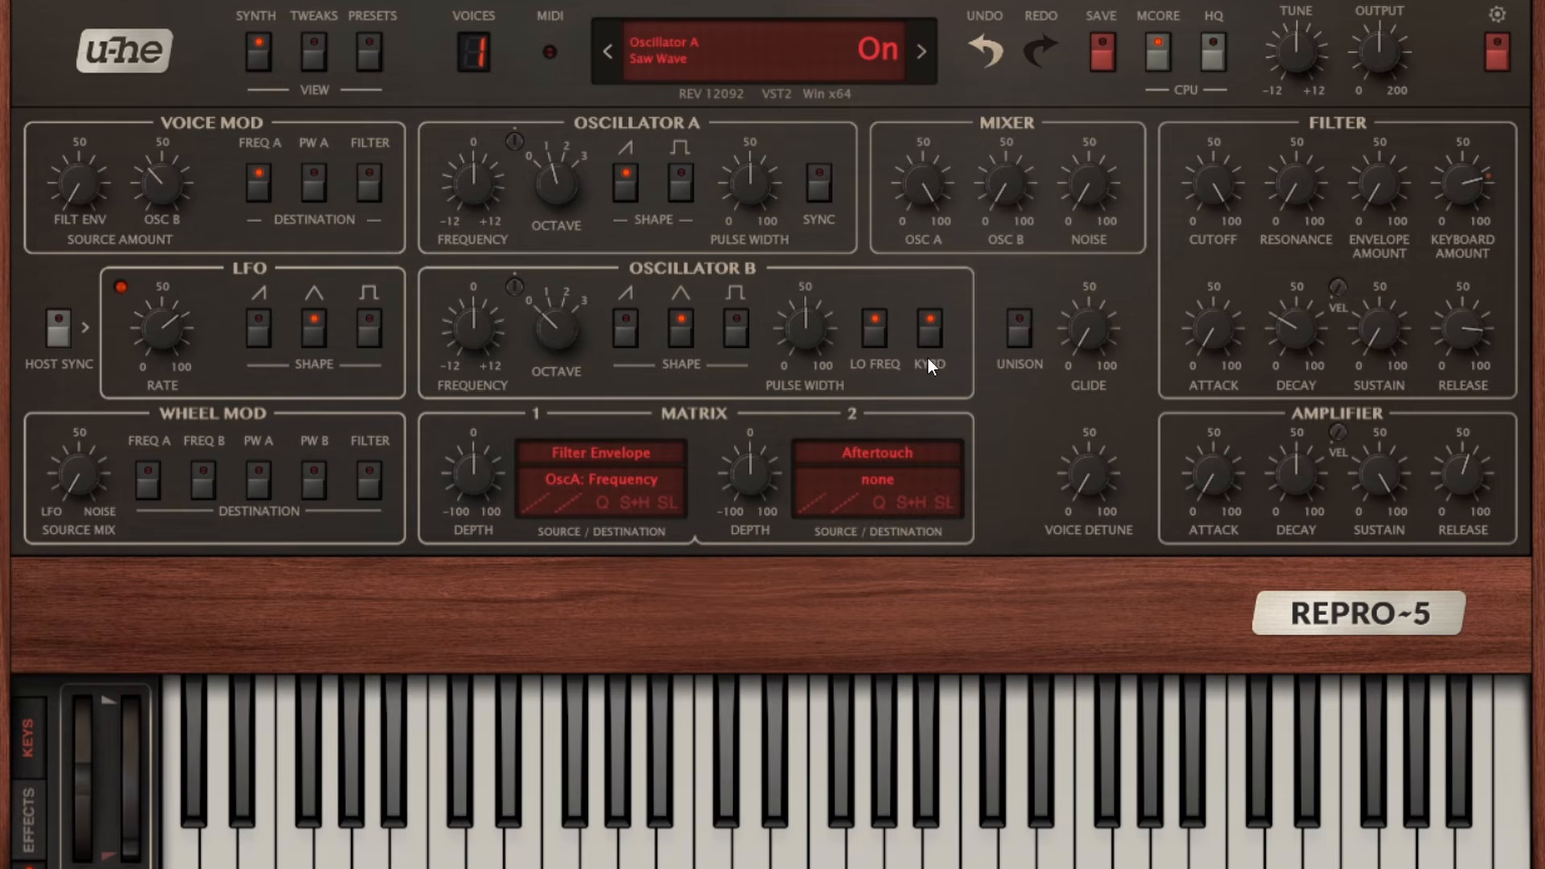
pyautogui.click(928, 333)
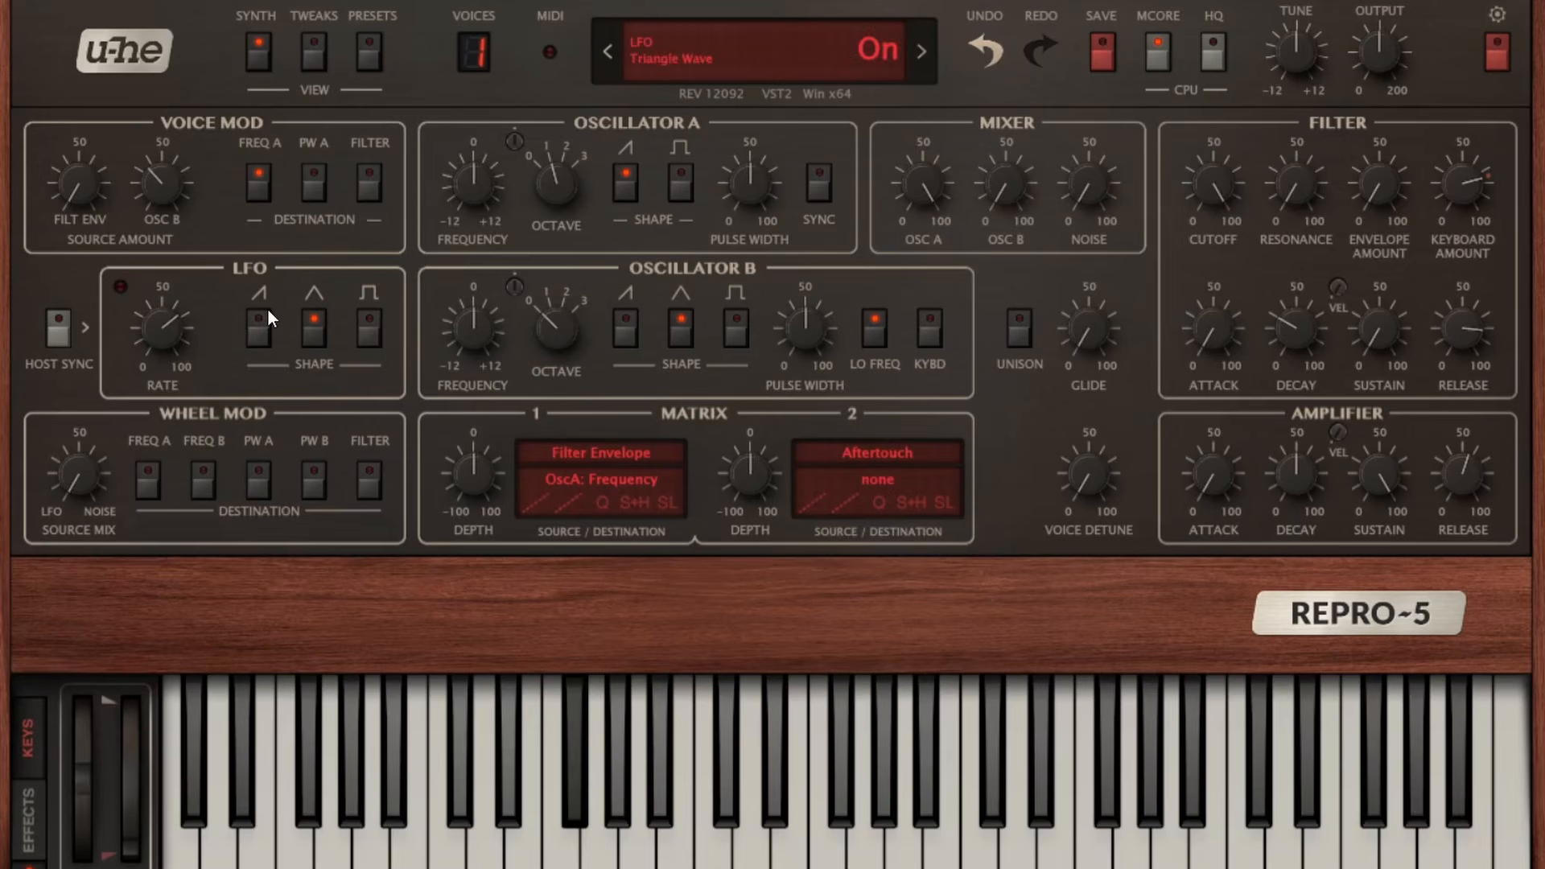
pyautogui.moveTo(491, 325); pyautogui.dragTo(515, 256)
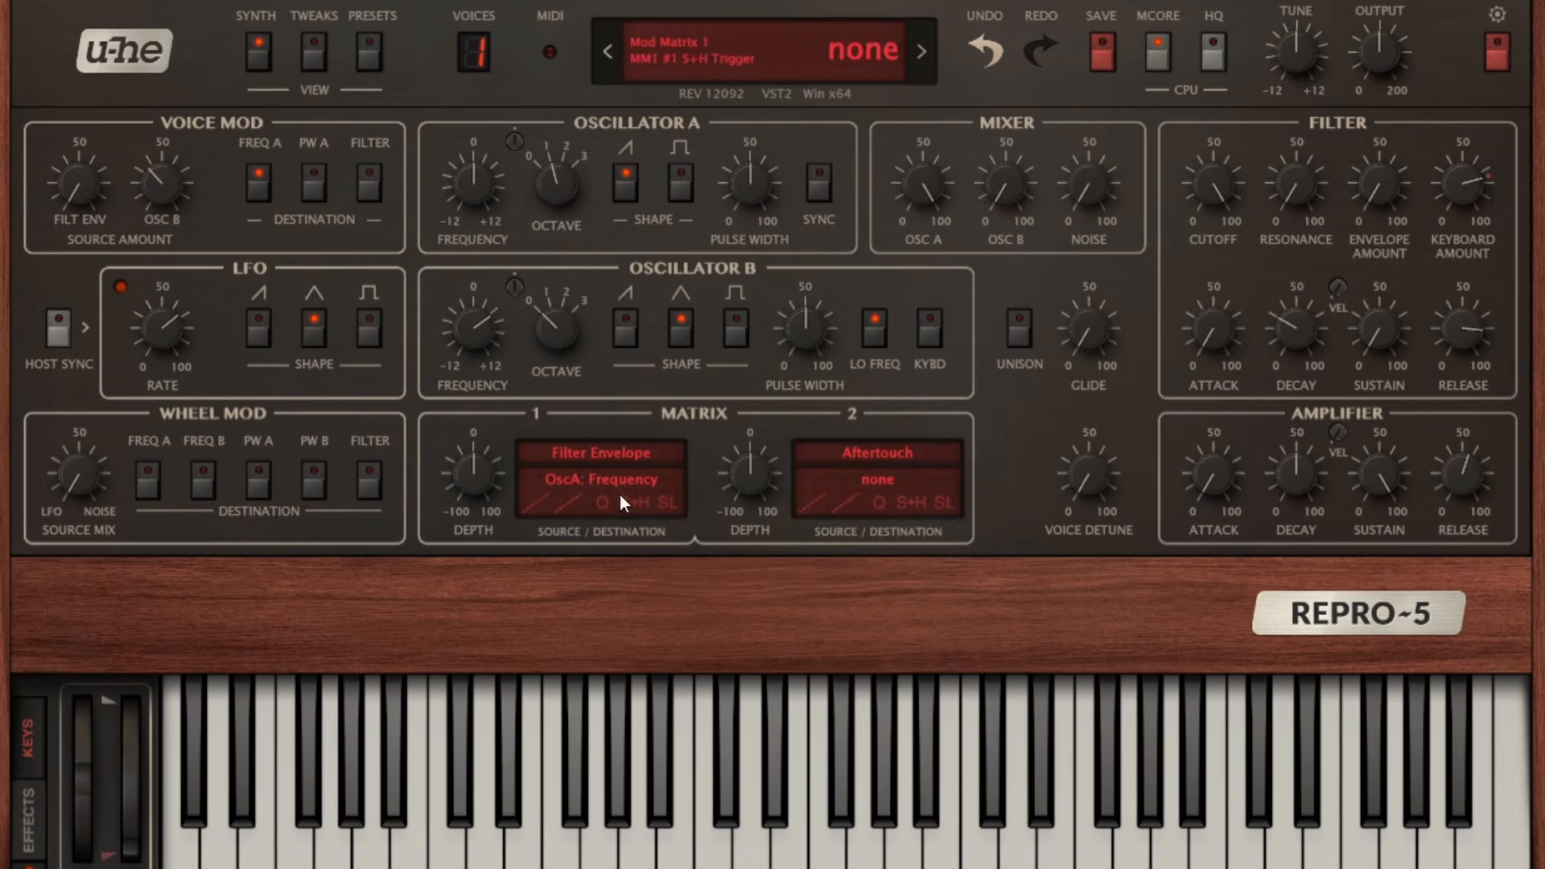
# Assign Key Follow to OscB: Frequency in Matrix slot 1, raise the depth to 23, and lower it slightly.
pyautogui.click(593, 453)
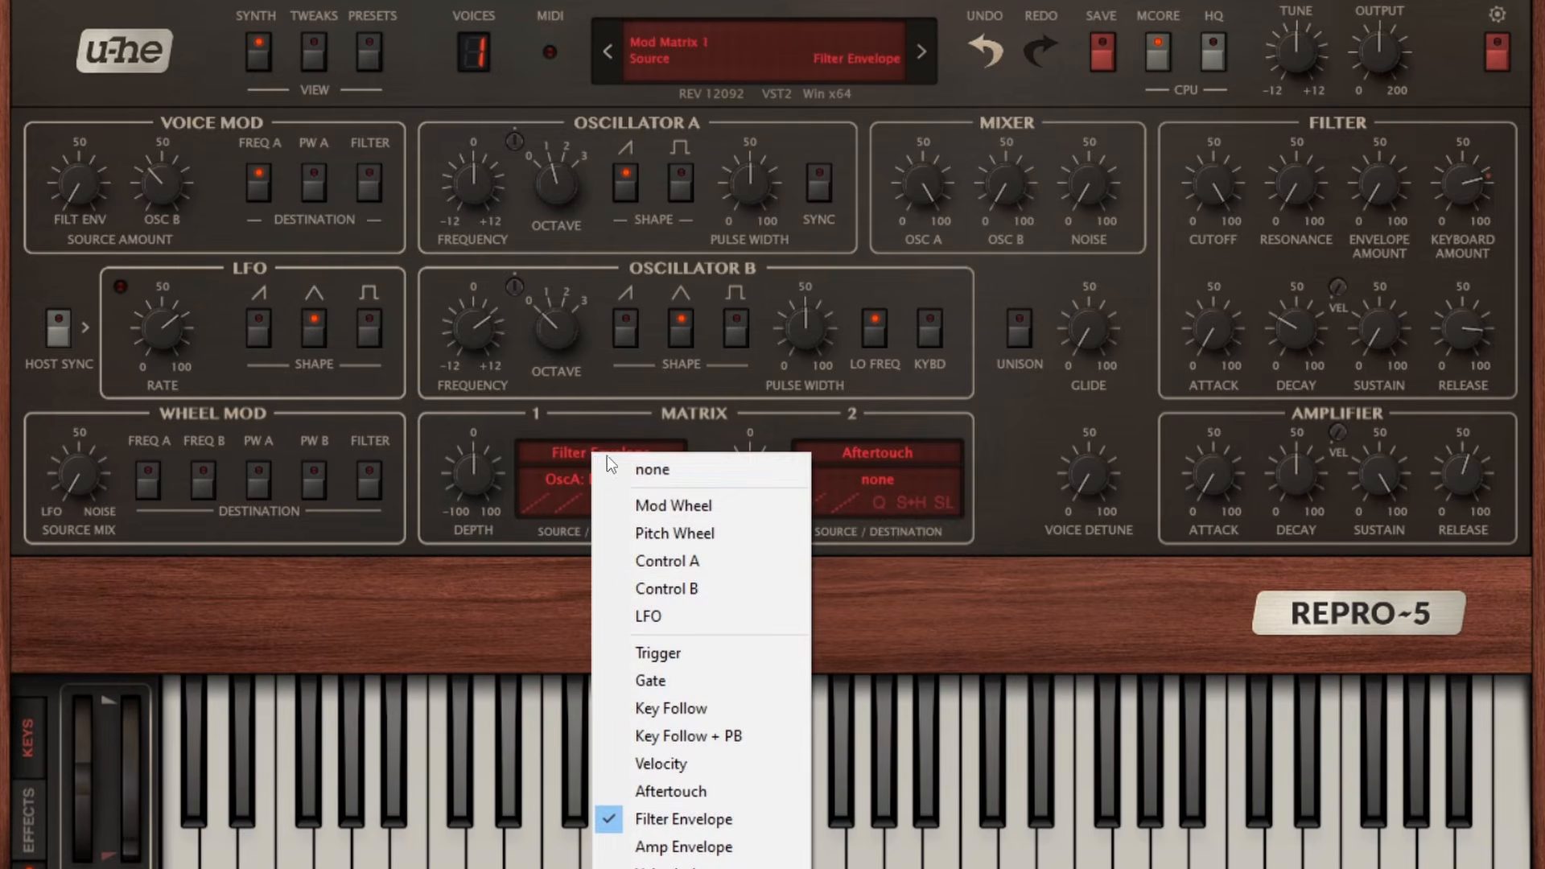
pyautogui.click(697, 710)
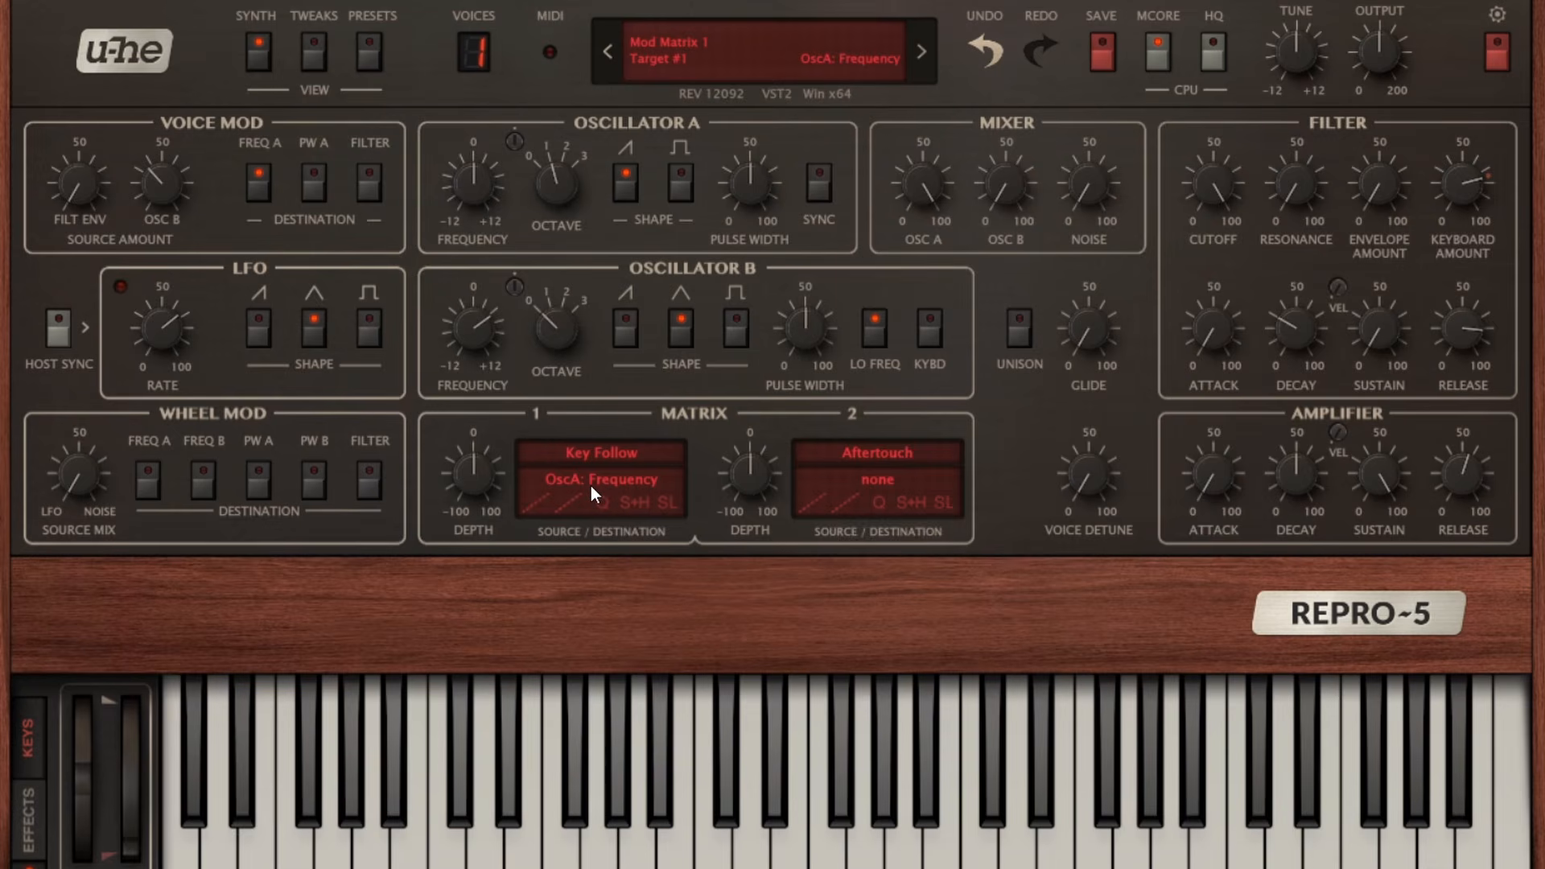
pyautogui.moveTo(626, 476); pyautogui.dragTo(475, 339)
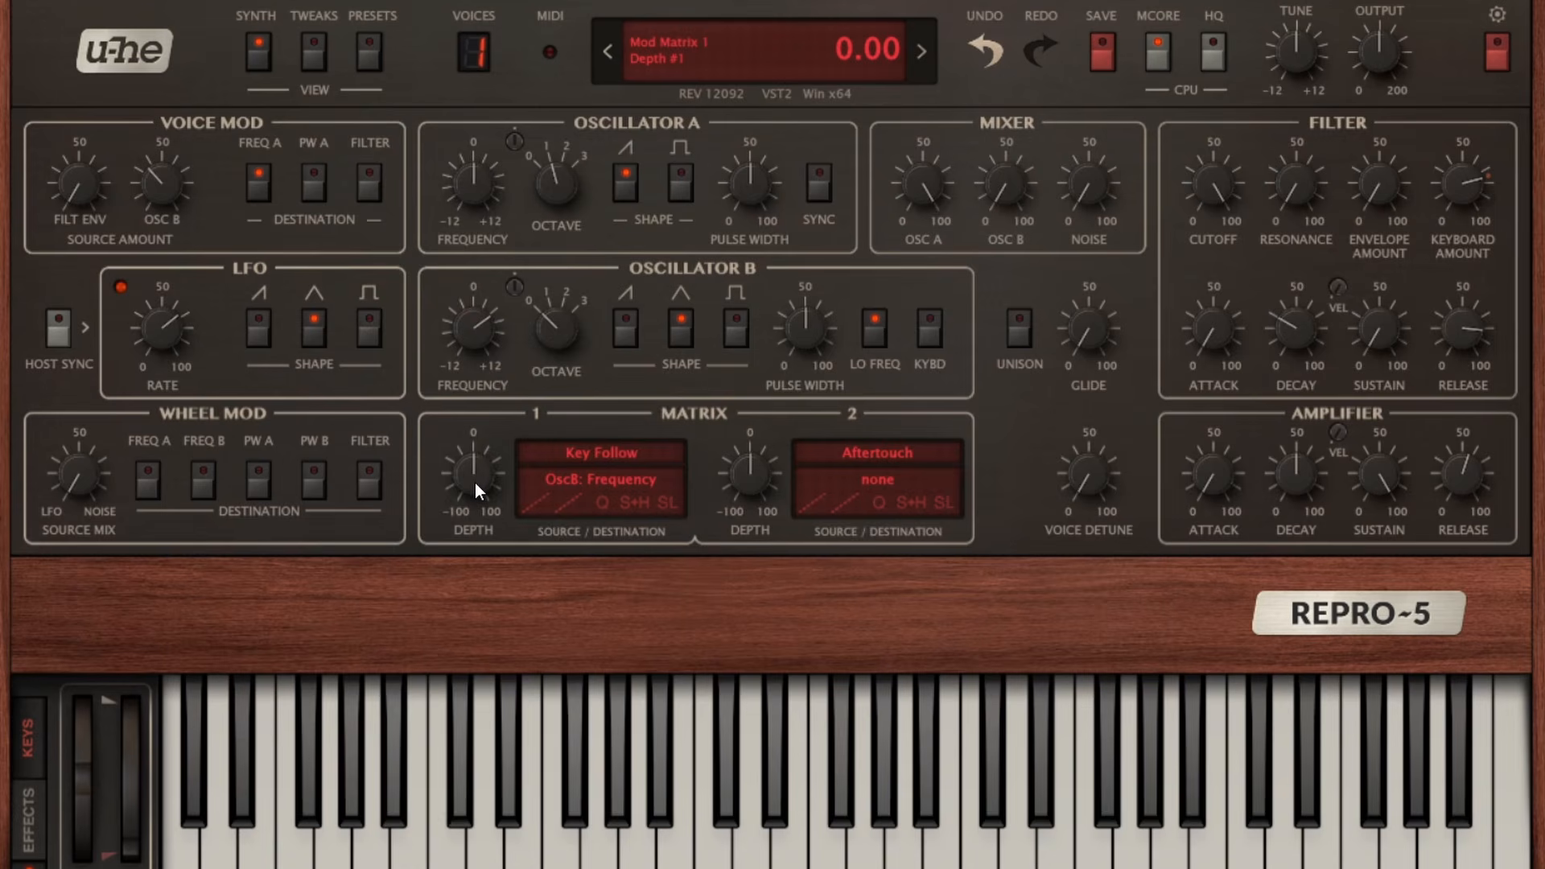
pyautogui.moveTo(475, 483); pyautogui.dragTo(494, 441)
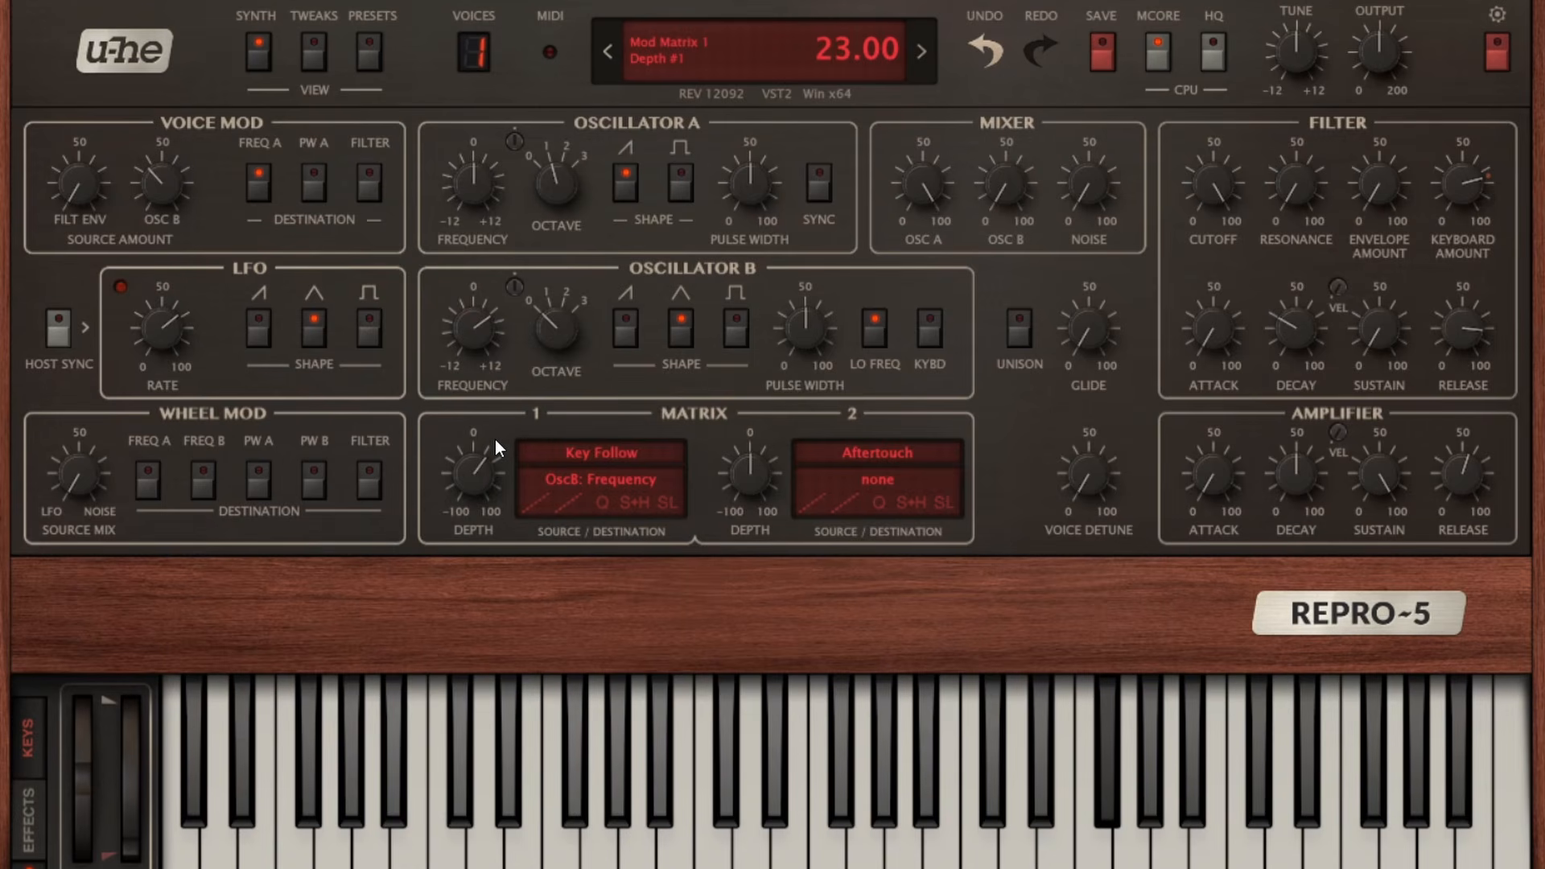
pyautogui.moveTo(495, 440); pyautogui.dragTo(466, 496)
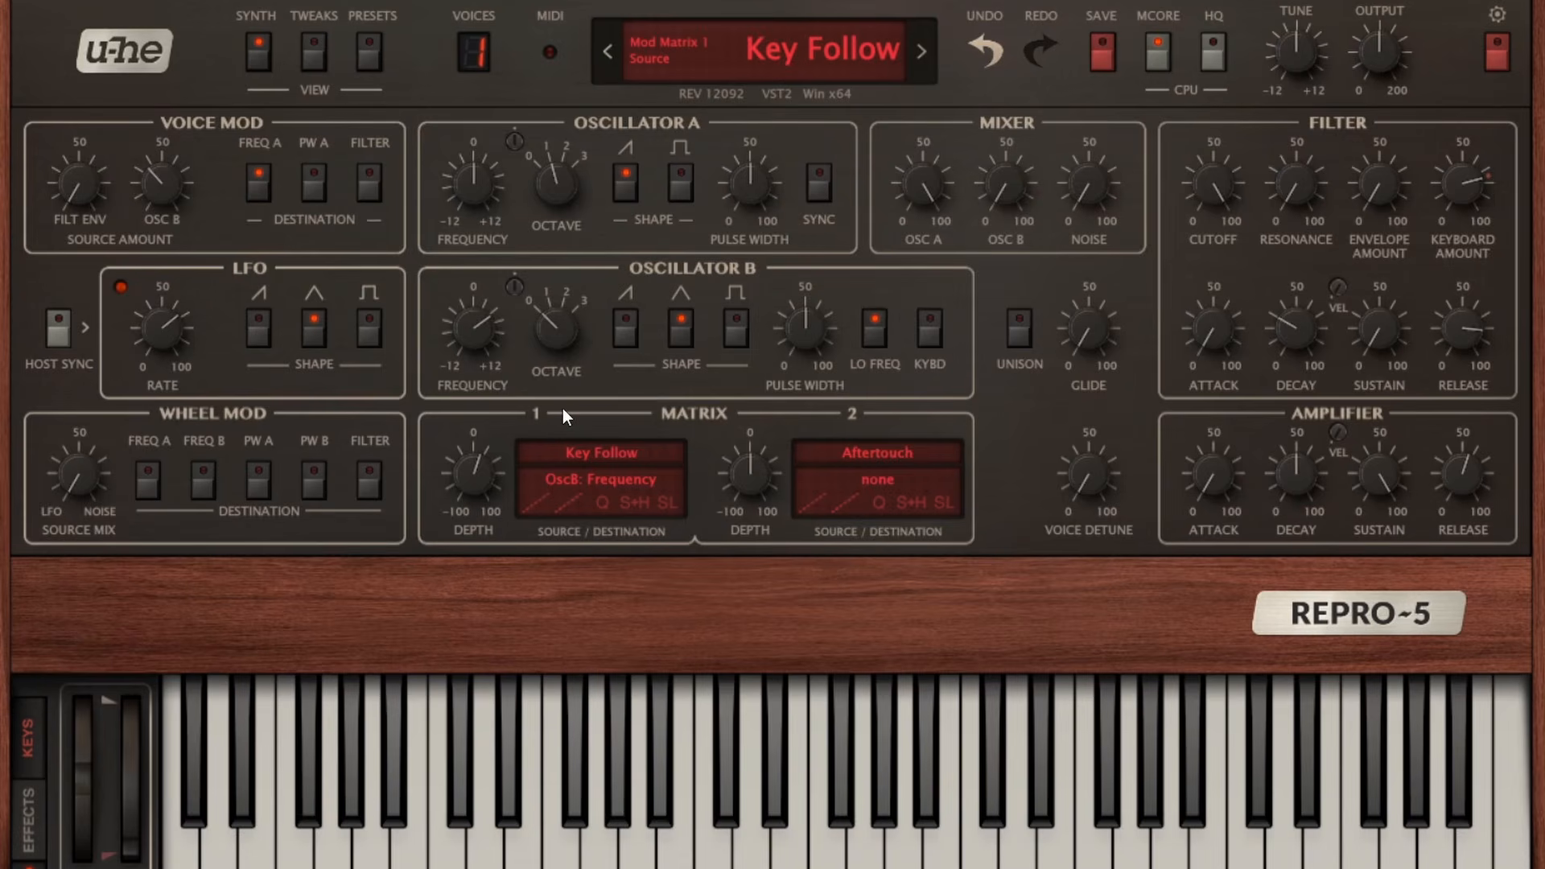
# Reset the Osc B voice modulation amount and Matrix slot 1 depth to 0, and turn off Oscillator B's low-frequency mode.
pyautogui.moveTo(165, 175); pyautogui.dragTo(252, 467)
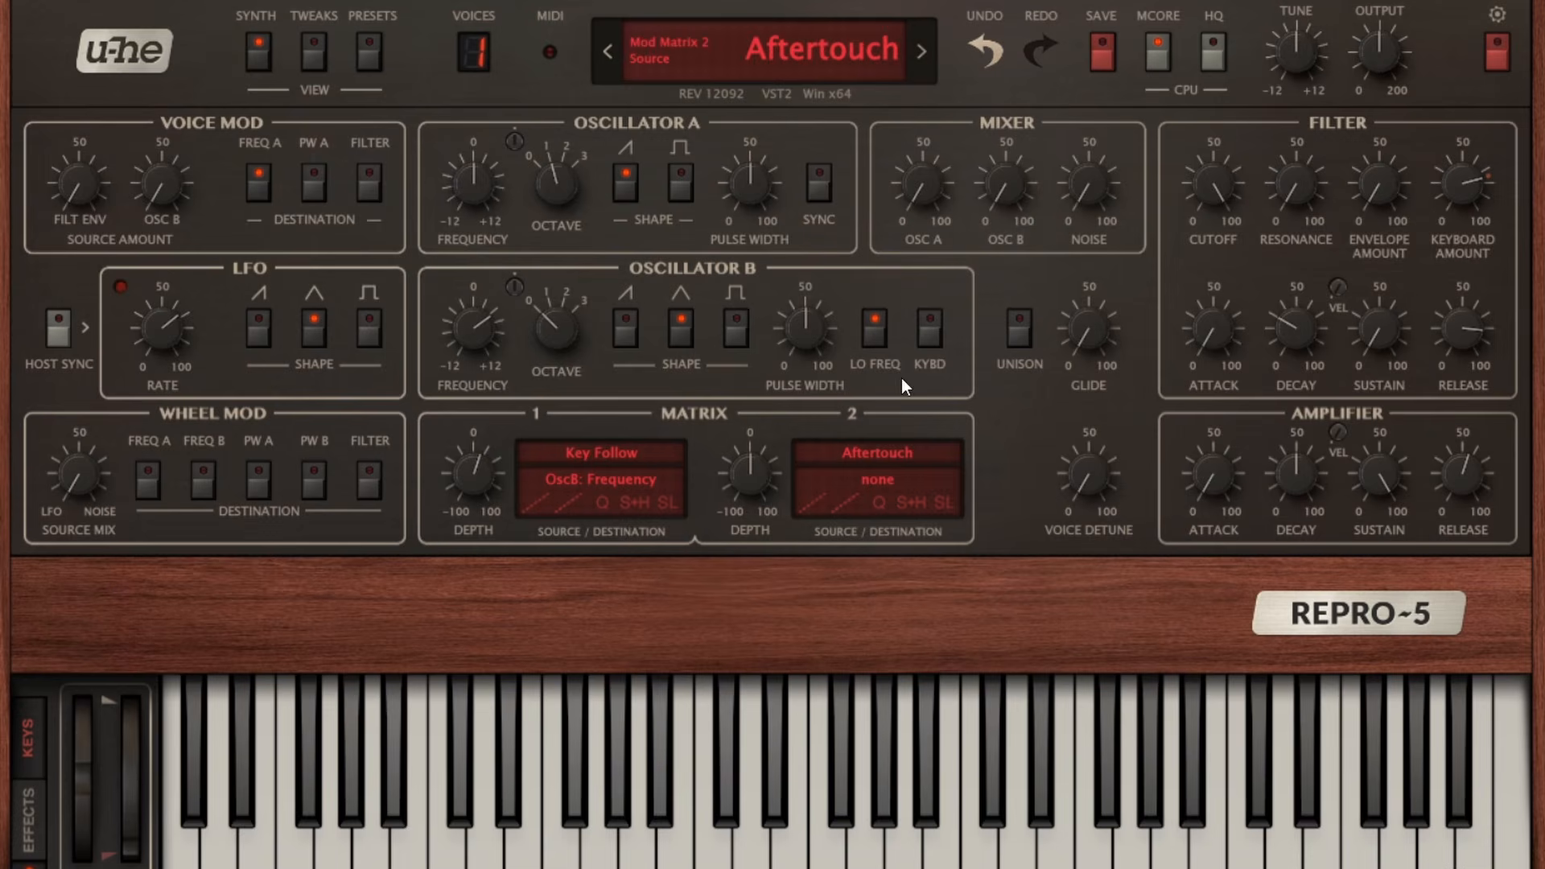
pyautogui.click(872, 327)
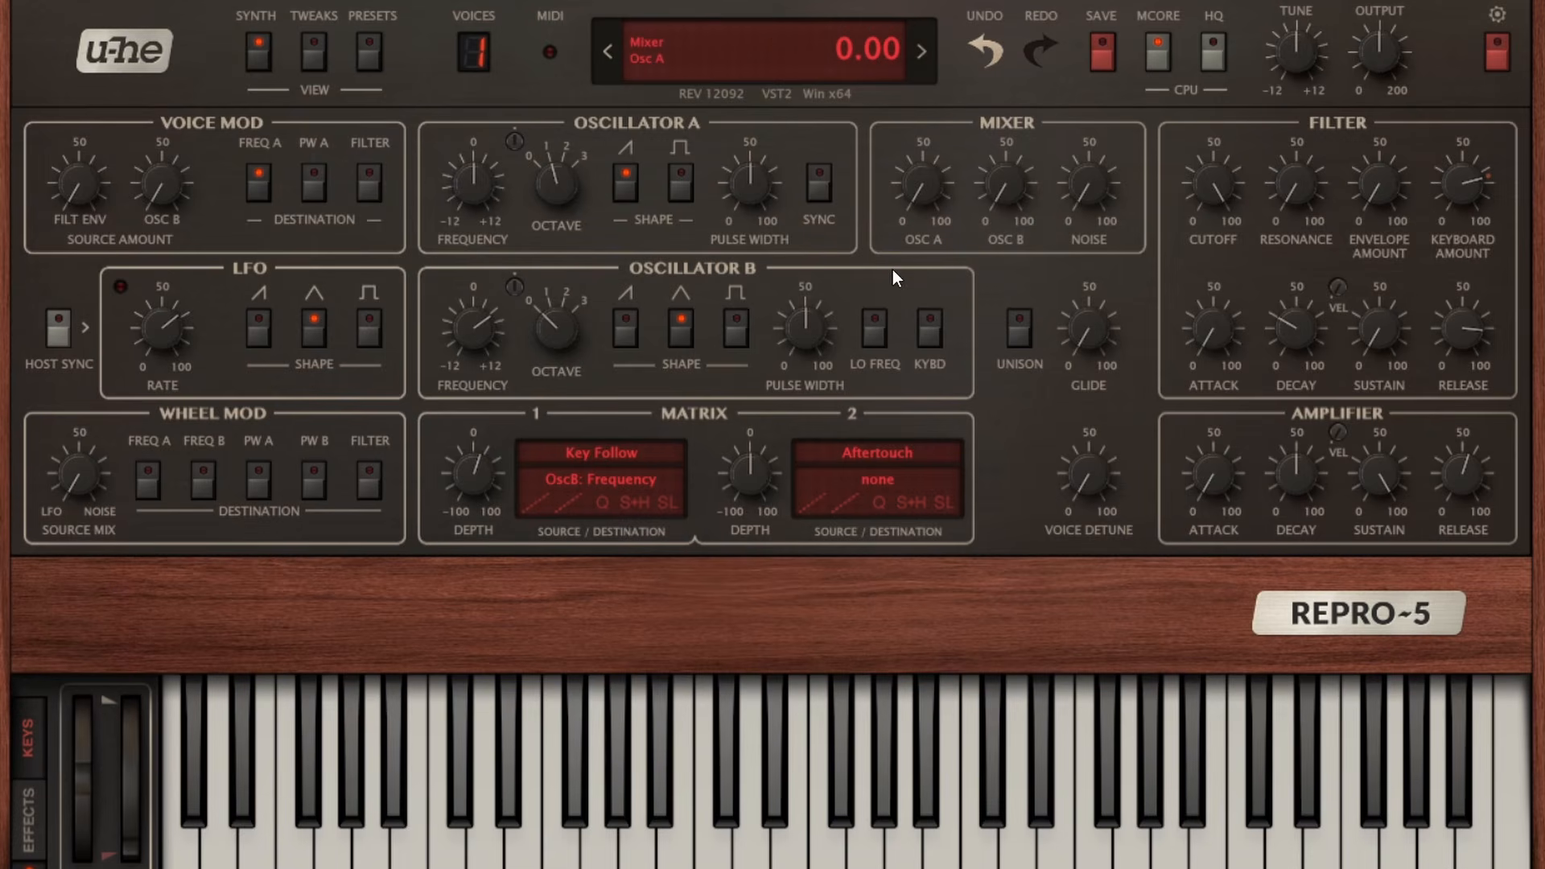
pyautogui.doubleClick(483, 467)
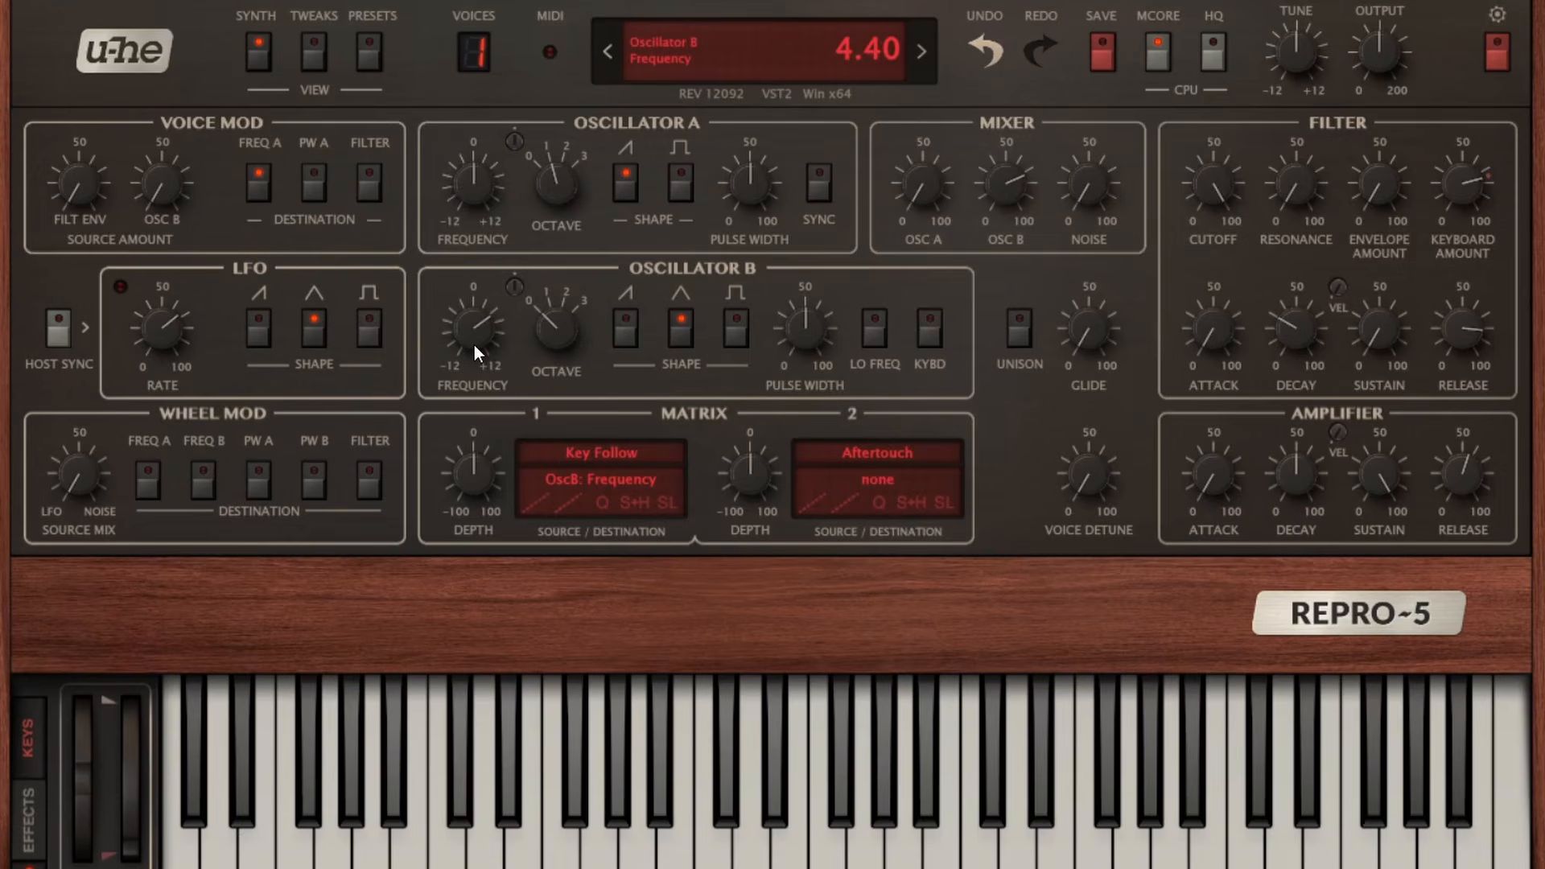
# Set Oscillator B to octave 1 with keyboard tracking on and a saw wave instead of the triangle.
pyautogui.moveTo(554, 337); pyautogui.dragTo(596, 282)
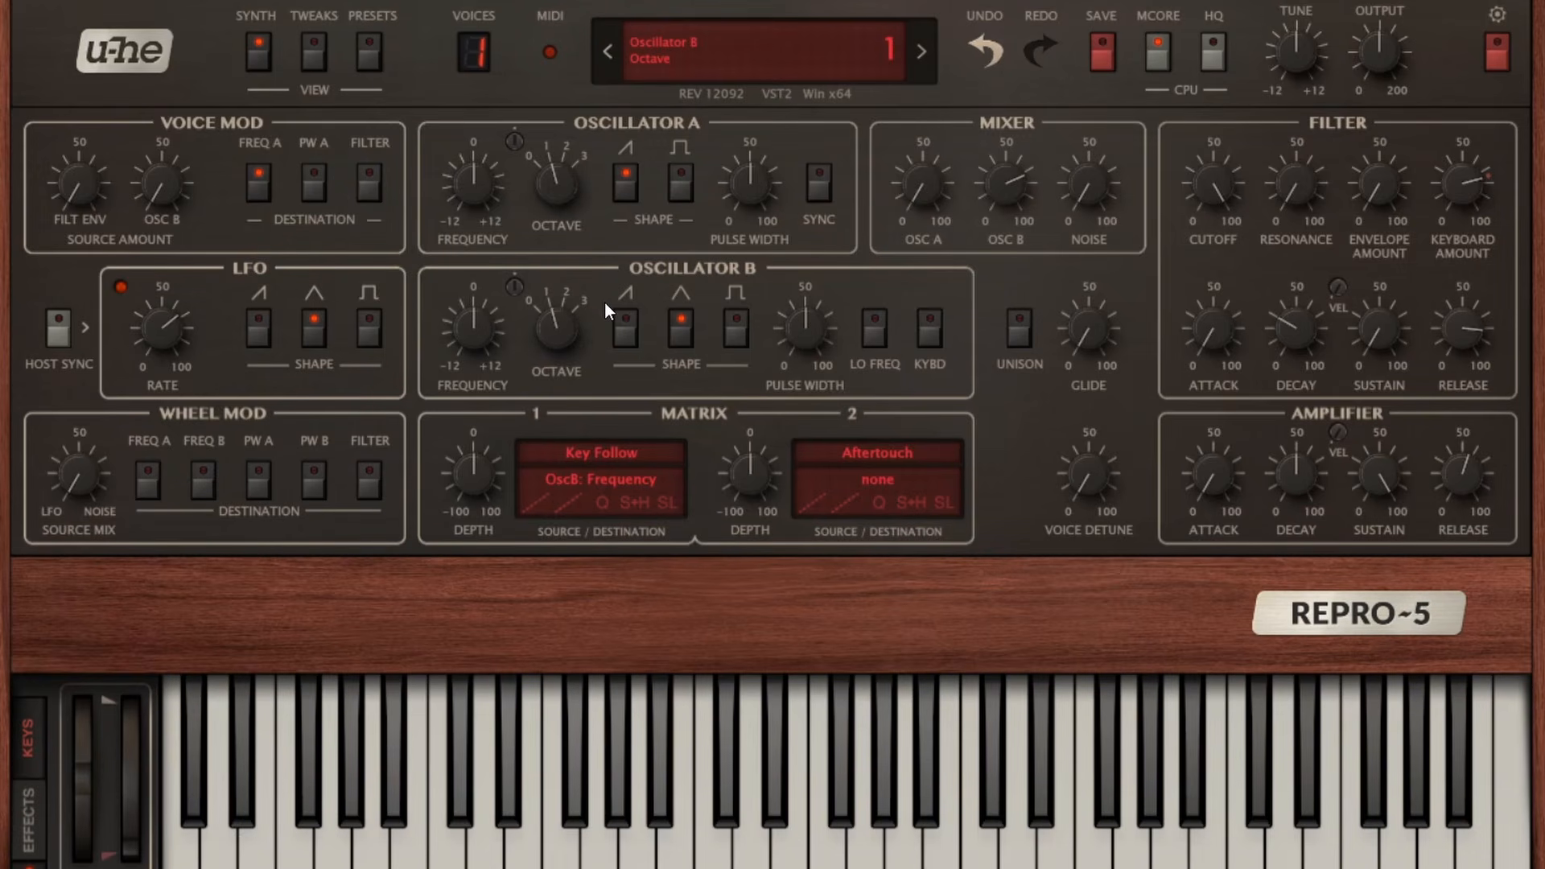
pyautogui.click(928, 329)
pyautogui.click(626, 328)
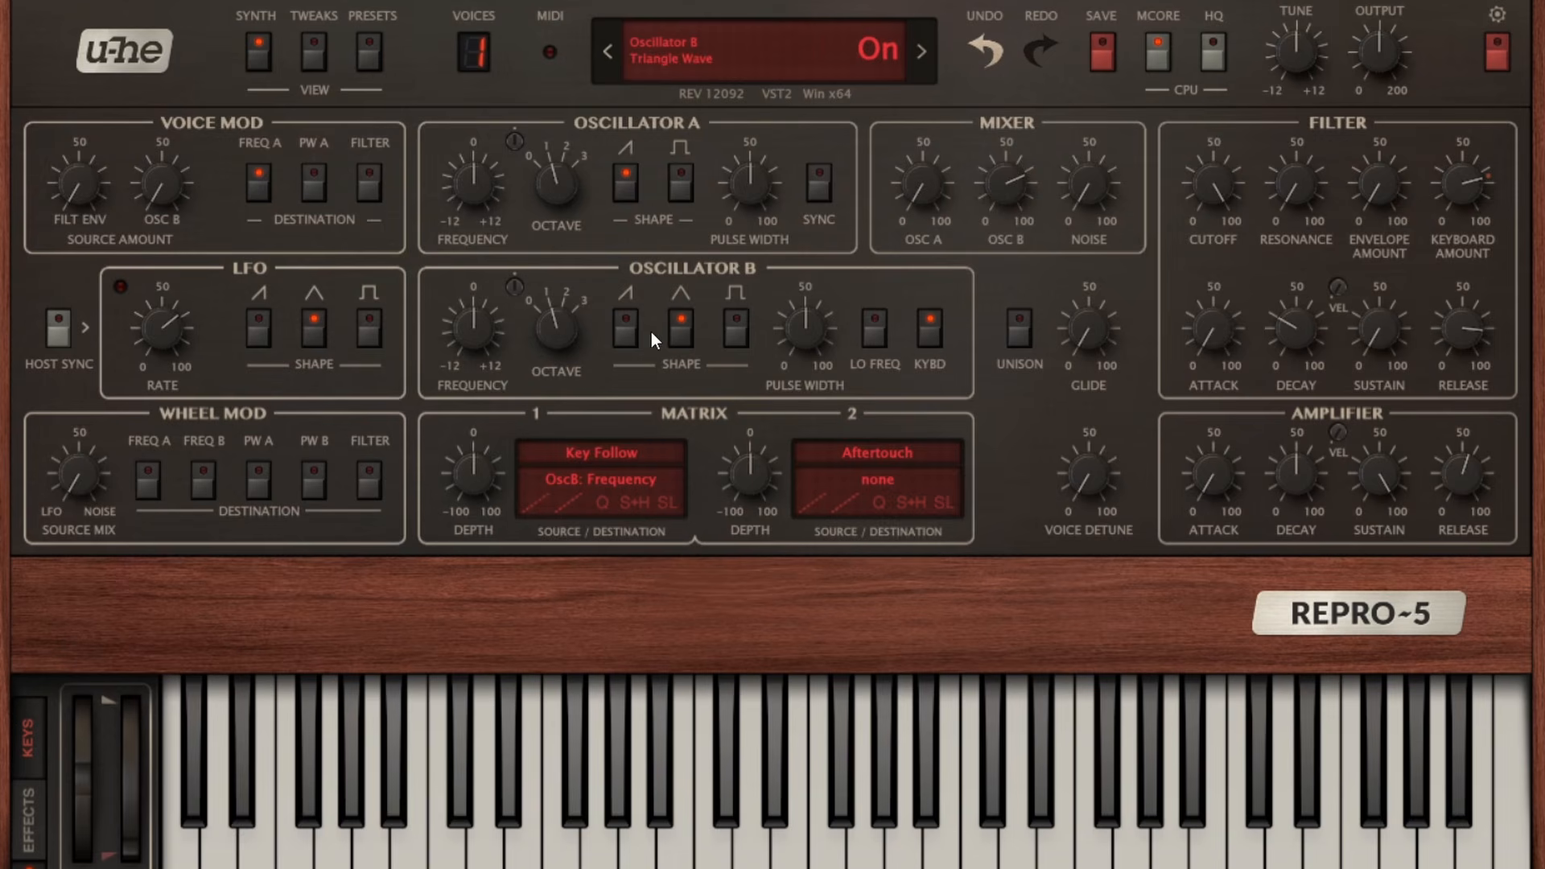
pyautogui.click(677, 329)
# Turn off Oscillator B's keyboard tracking and raise the depth of Matrix slot 1 to 20 and beyond.
pyautogui.click(930, 333)
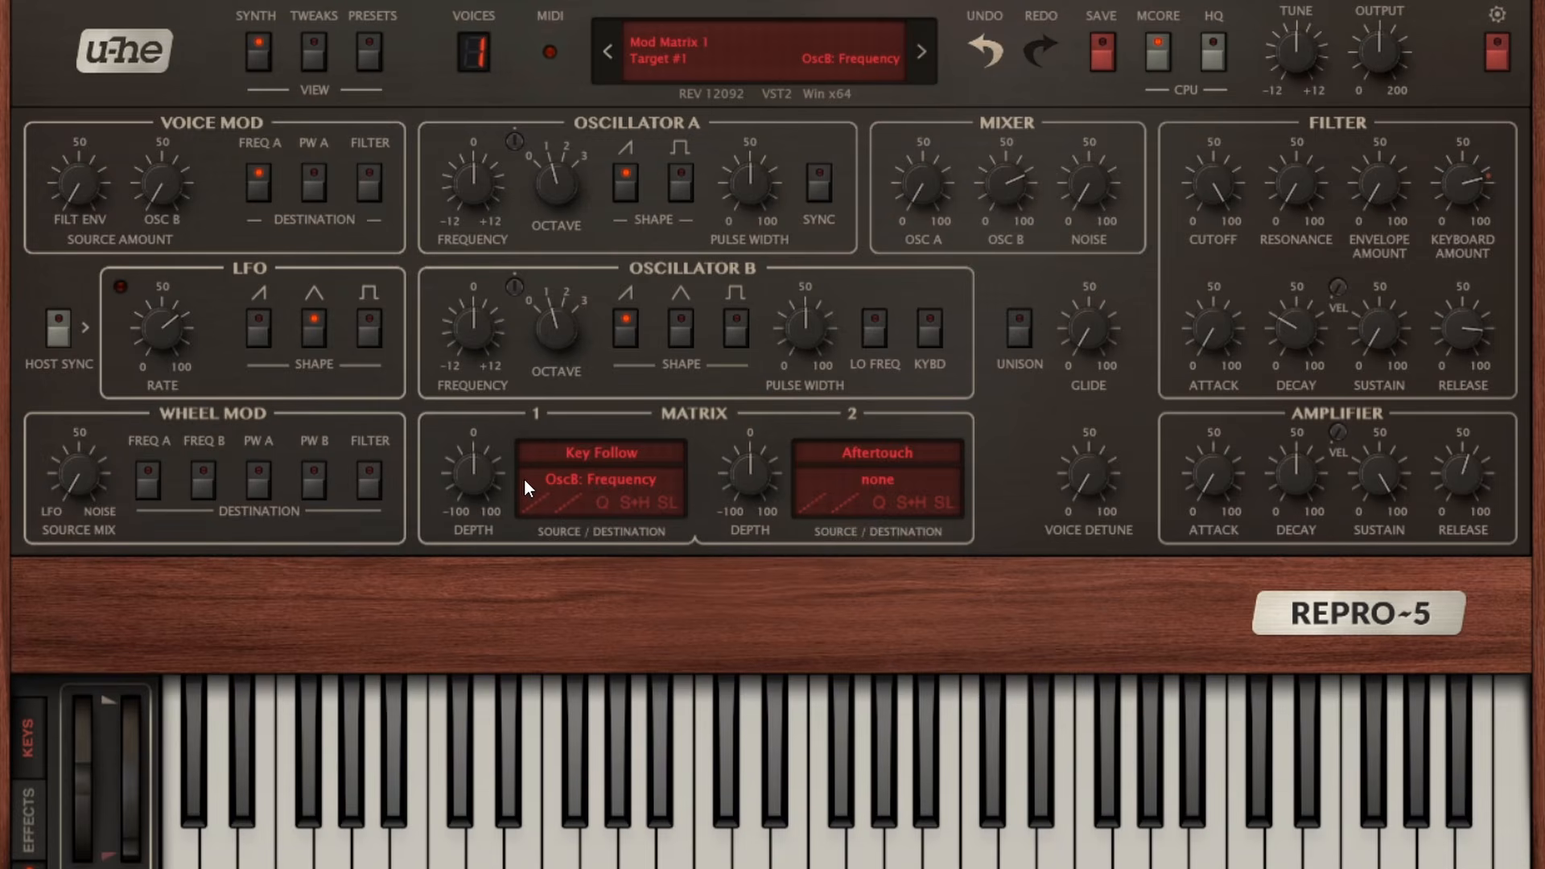
pyautogui.moveTo(475, 506); pyautogui.dragTo(484, 460)
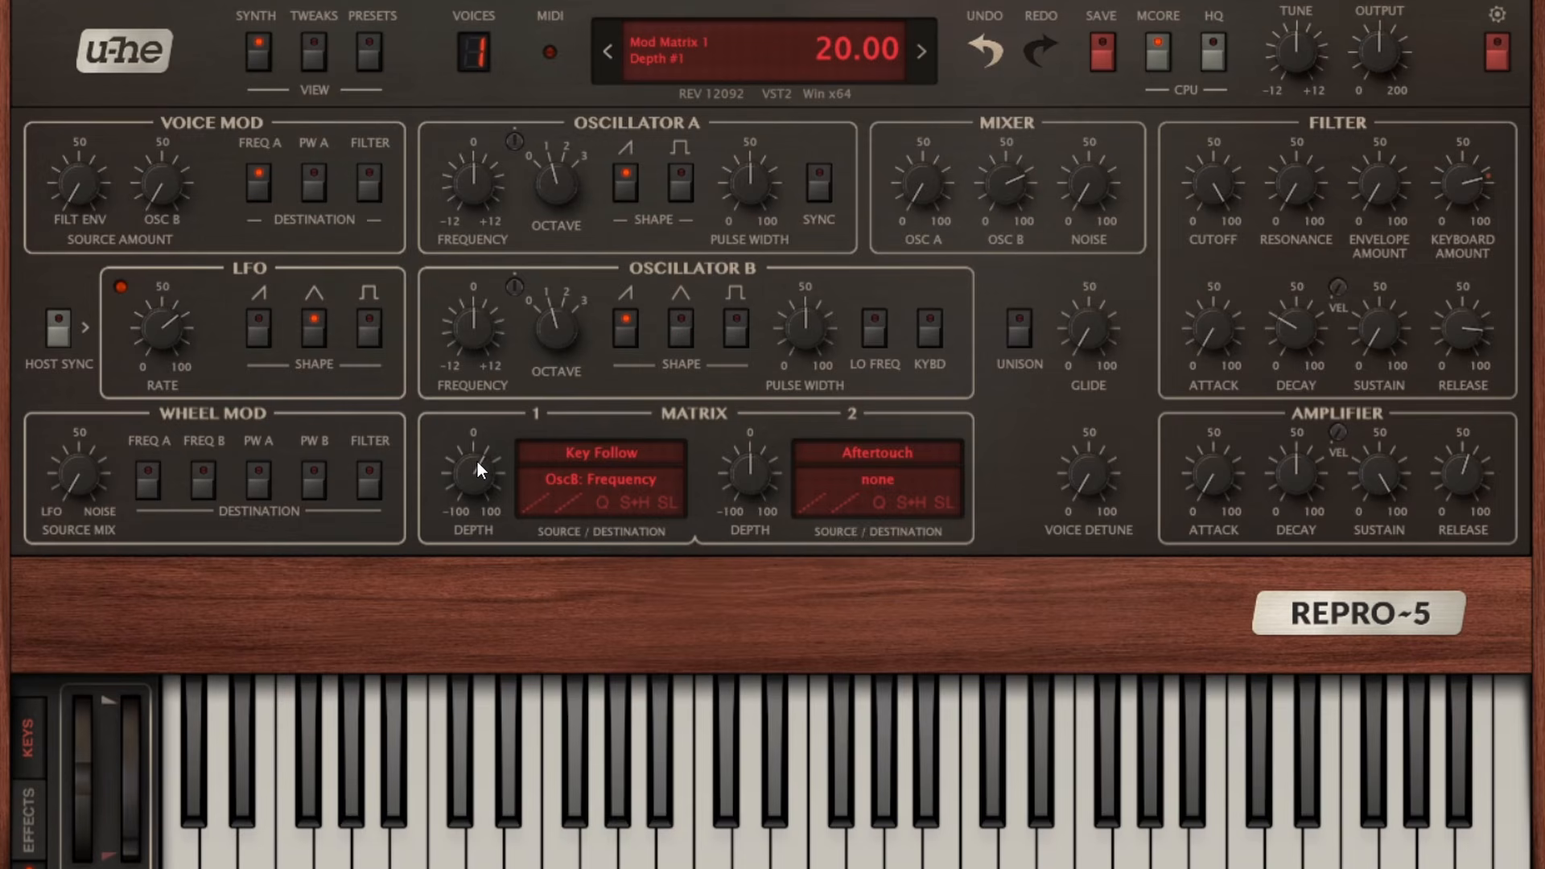
pyautogui.moveTo(468, 457); pyautogui.dragTo(486, 429)
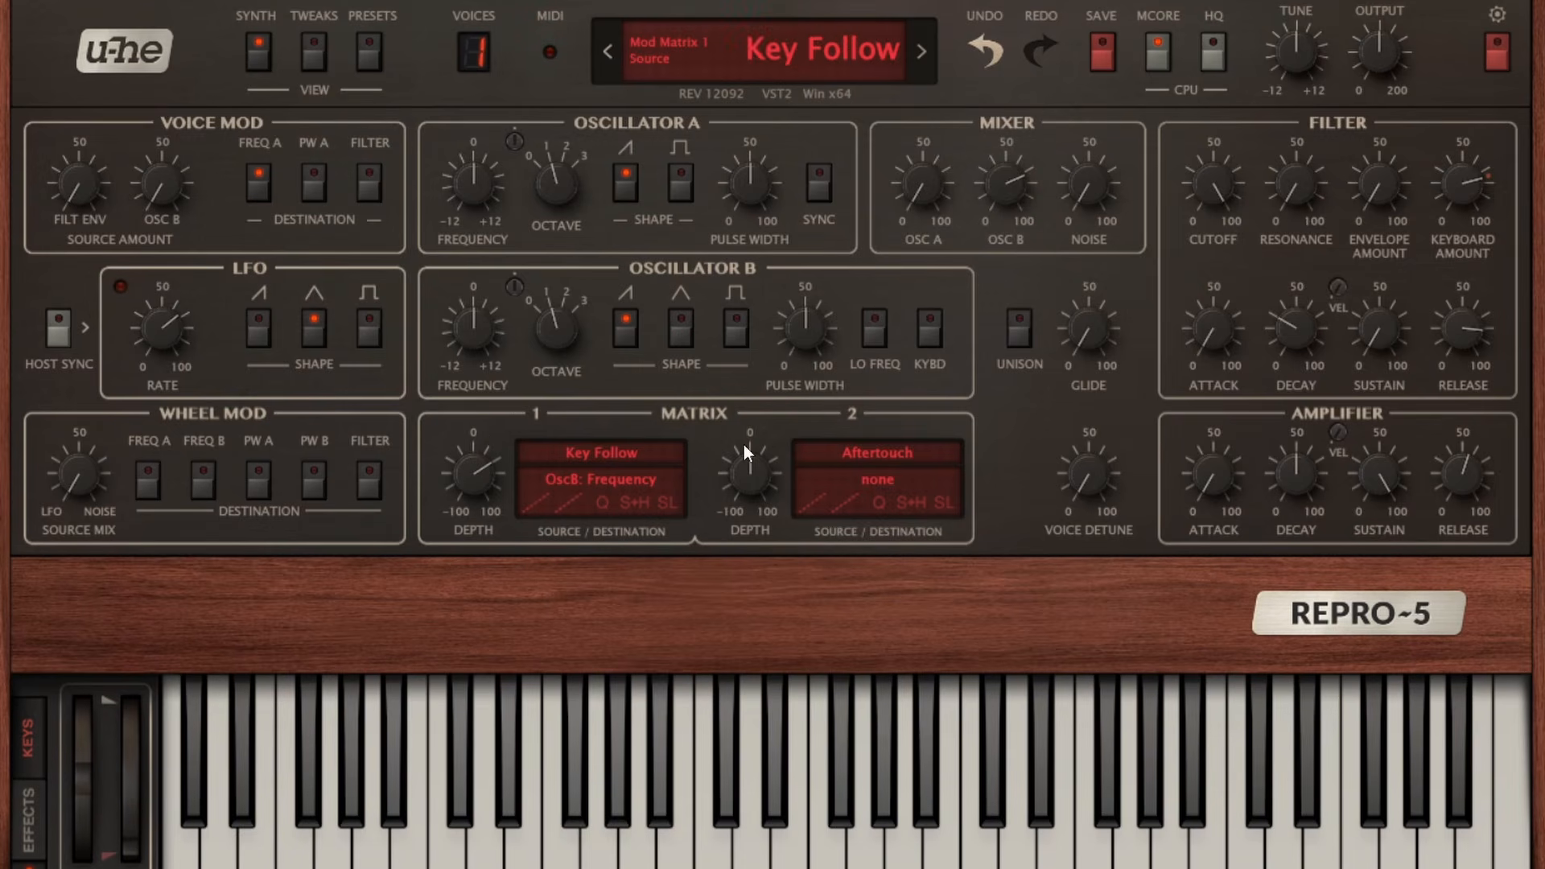
# Turn Osc B down to 0 in the mixer, bring Osc A up, and raise the Osc B voice modulation amount.
pyautogui.moveTo(1022, 188); pyautogui.dragTo(974, 650)
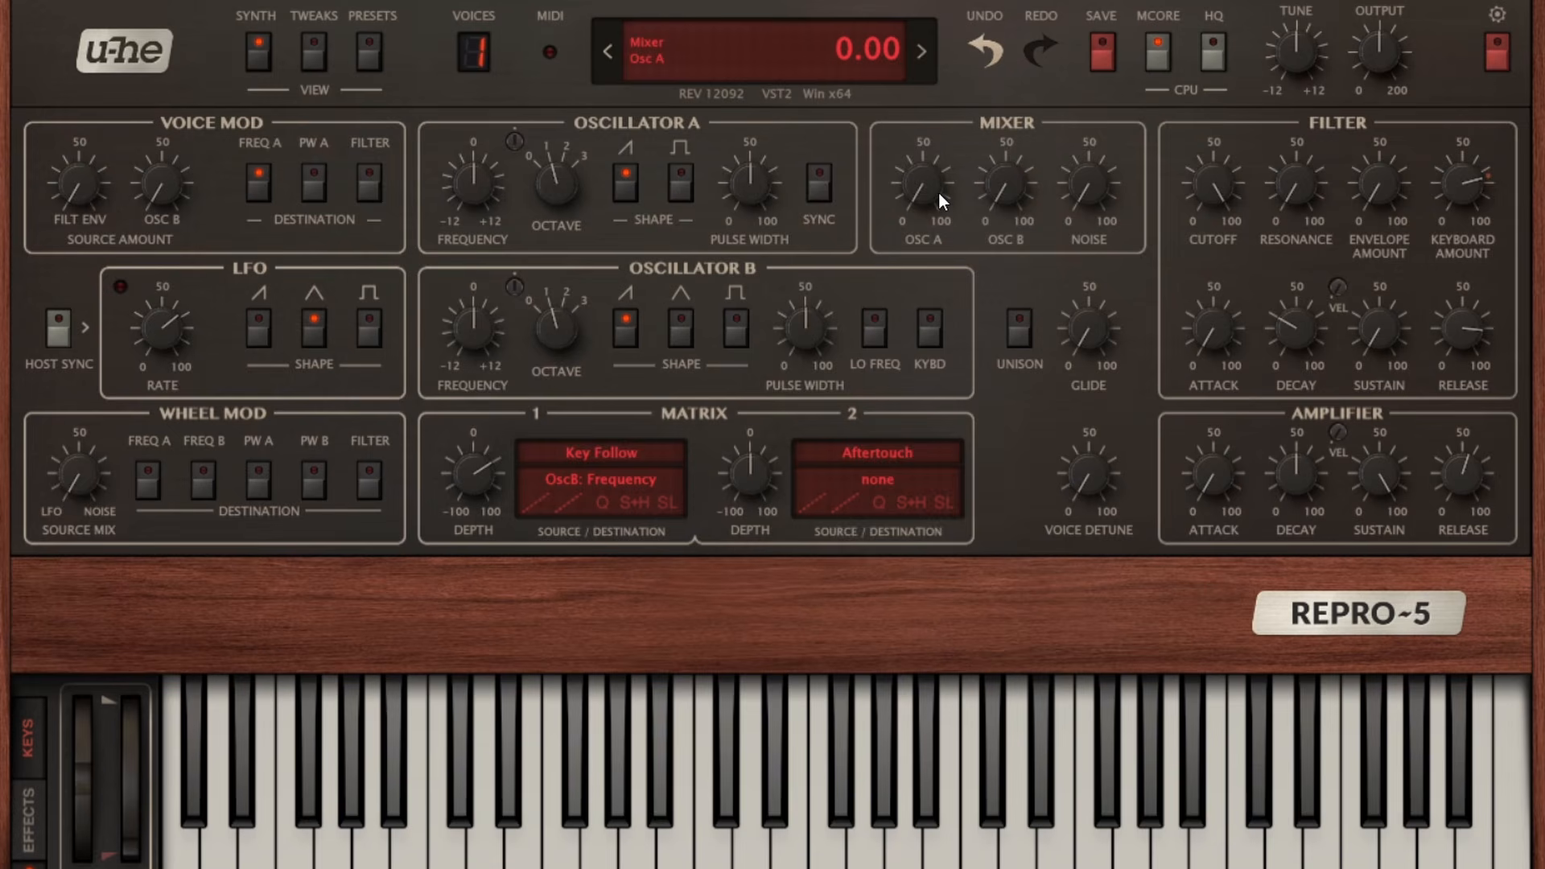
pyautogui.moveTo(933, 189); pyautogui.dragTo(926, 154)
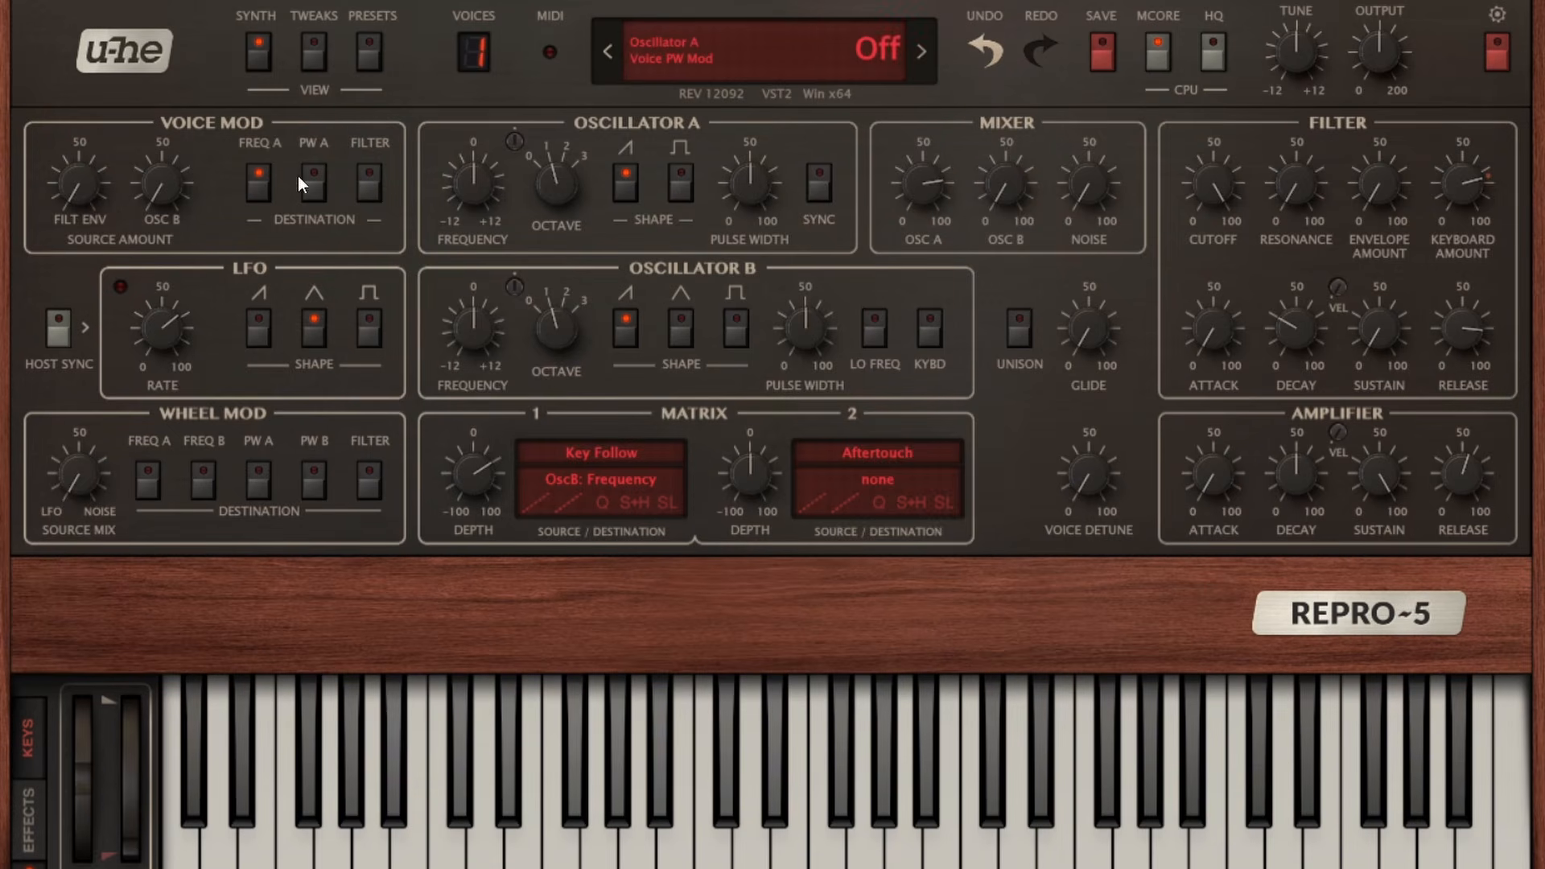
pyautogui.moveTo(162, 197); pyautogui.dragTo(200, 6)
# Reset the depth of Matrix slot 1 to 0 and change its source to Trigger.
pyautogui.doubleClick(483, 493)
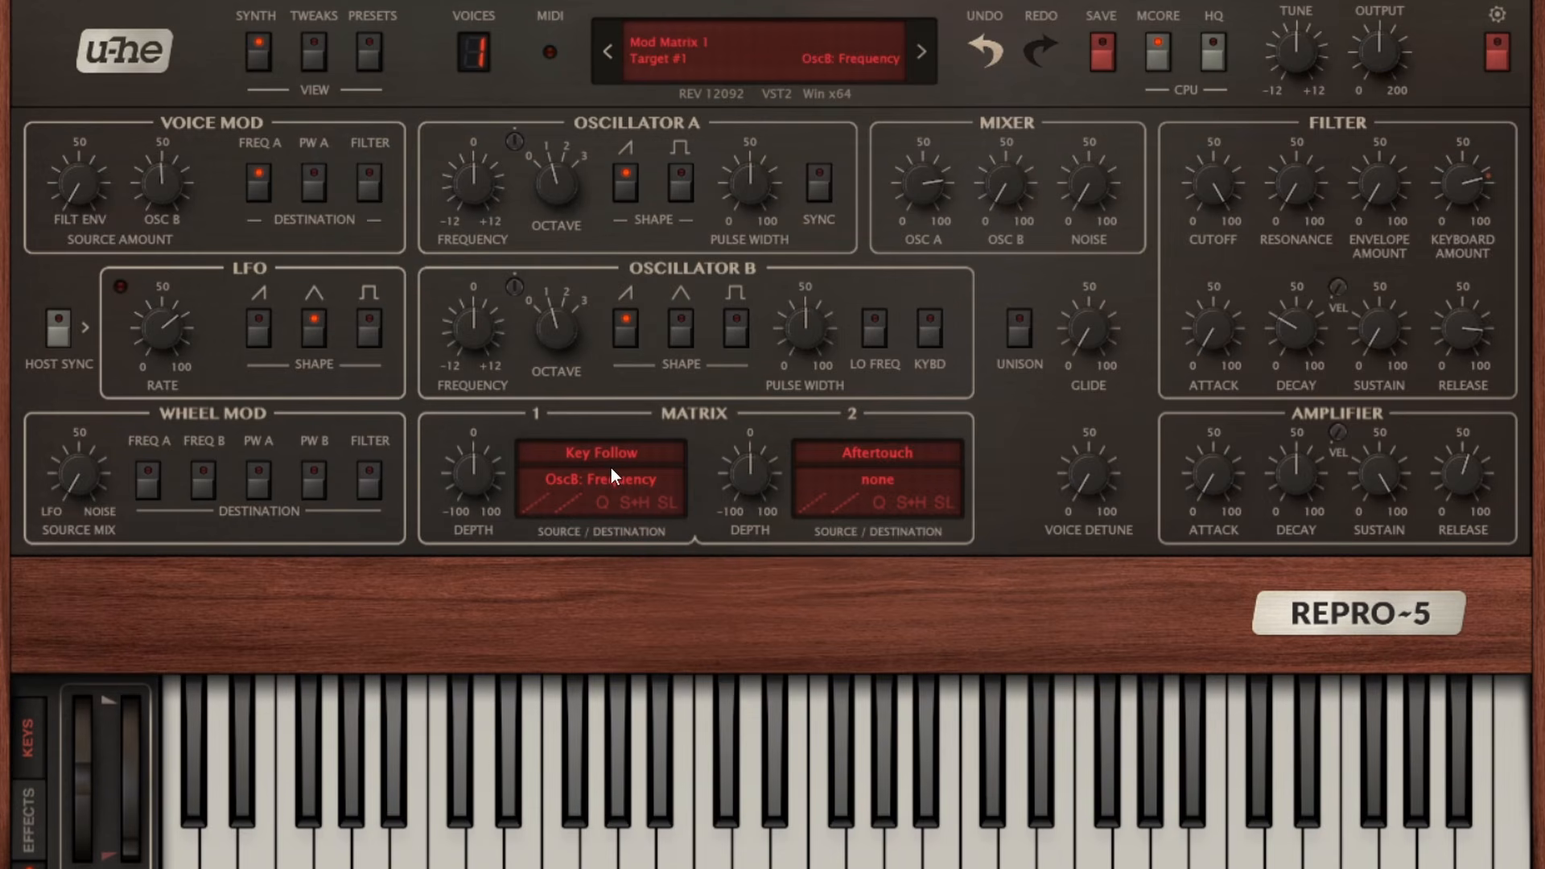
pyautogui.click(868, 455)
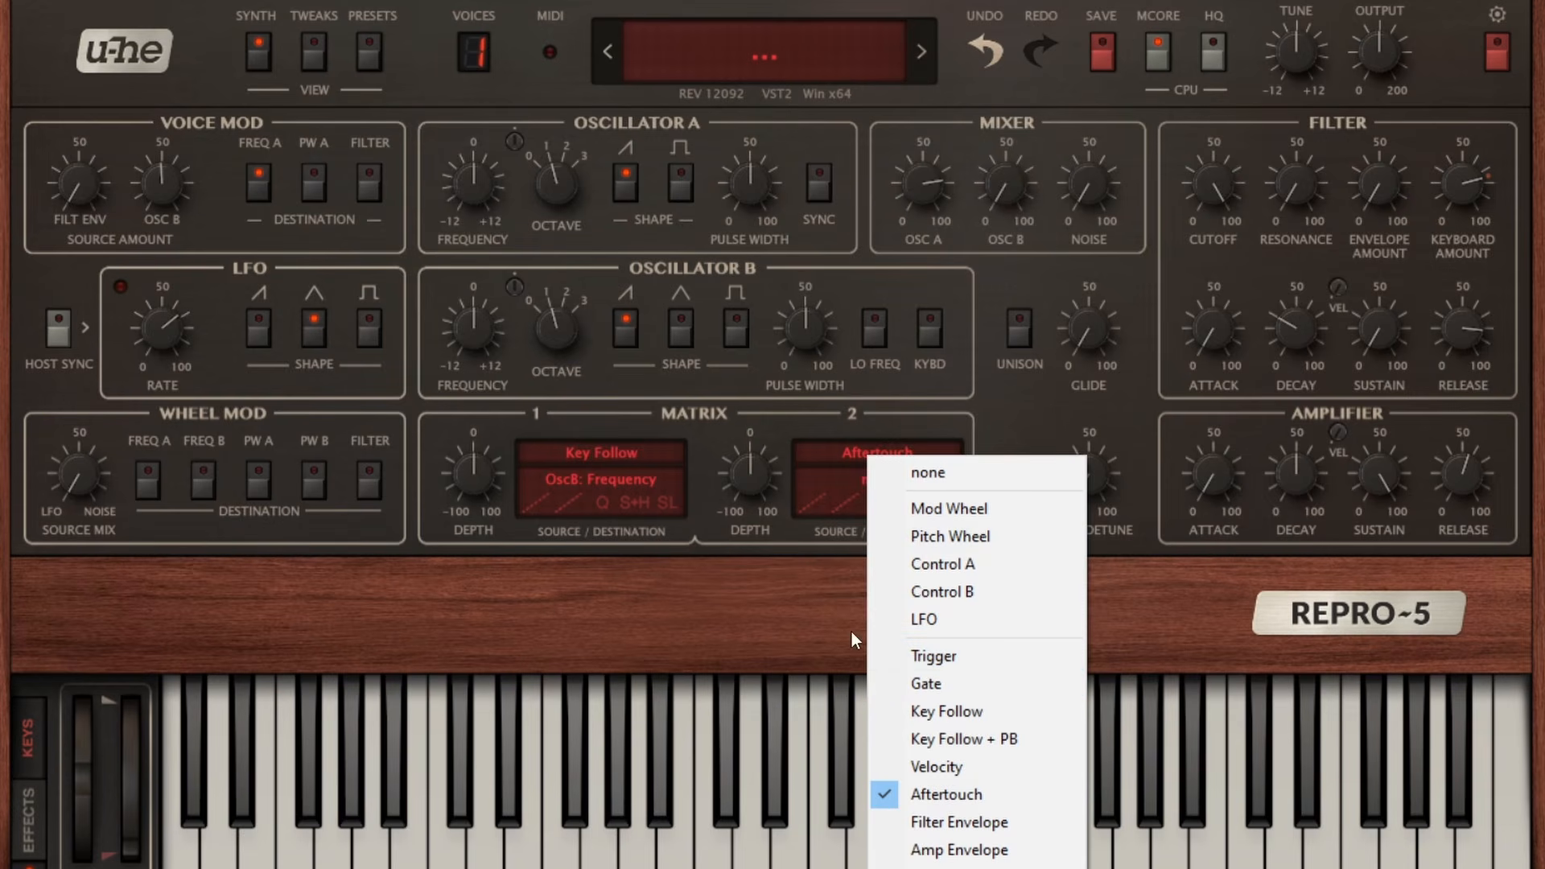
pyautogui.click(618, 465)
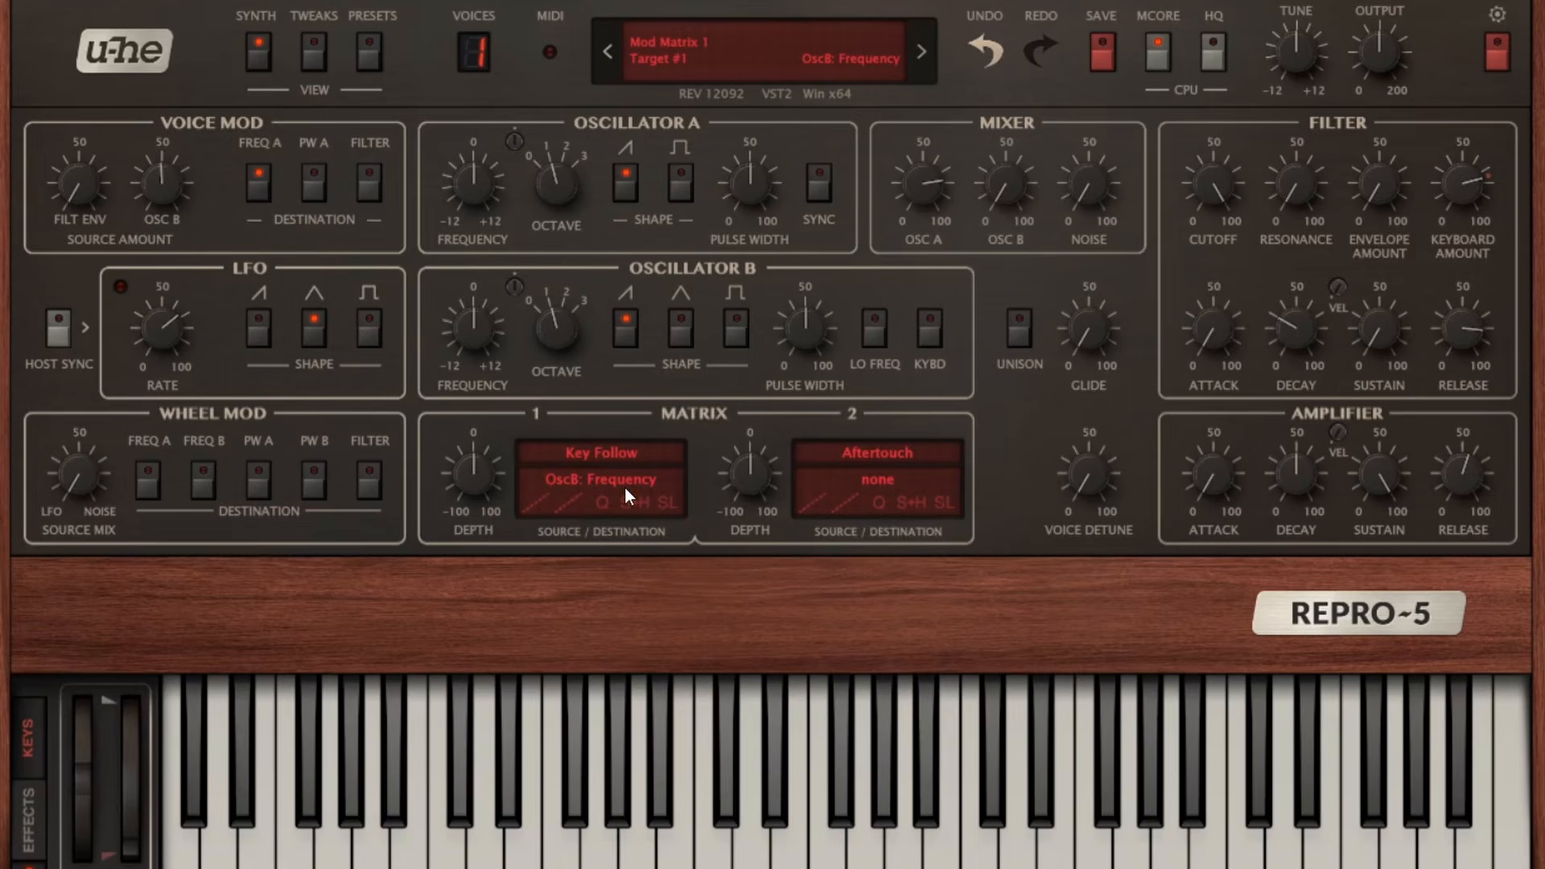
pyautogui.click(590, 446)
pyautogui.click(677, 640)
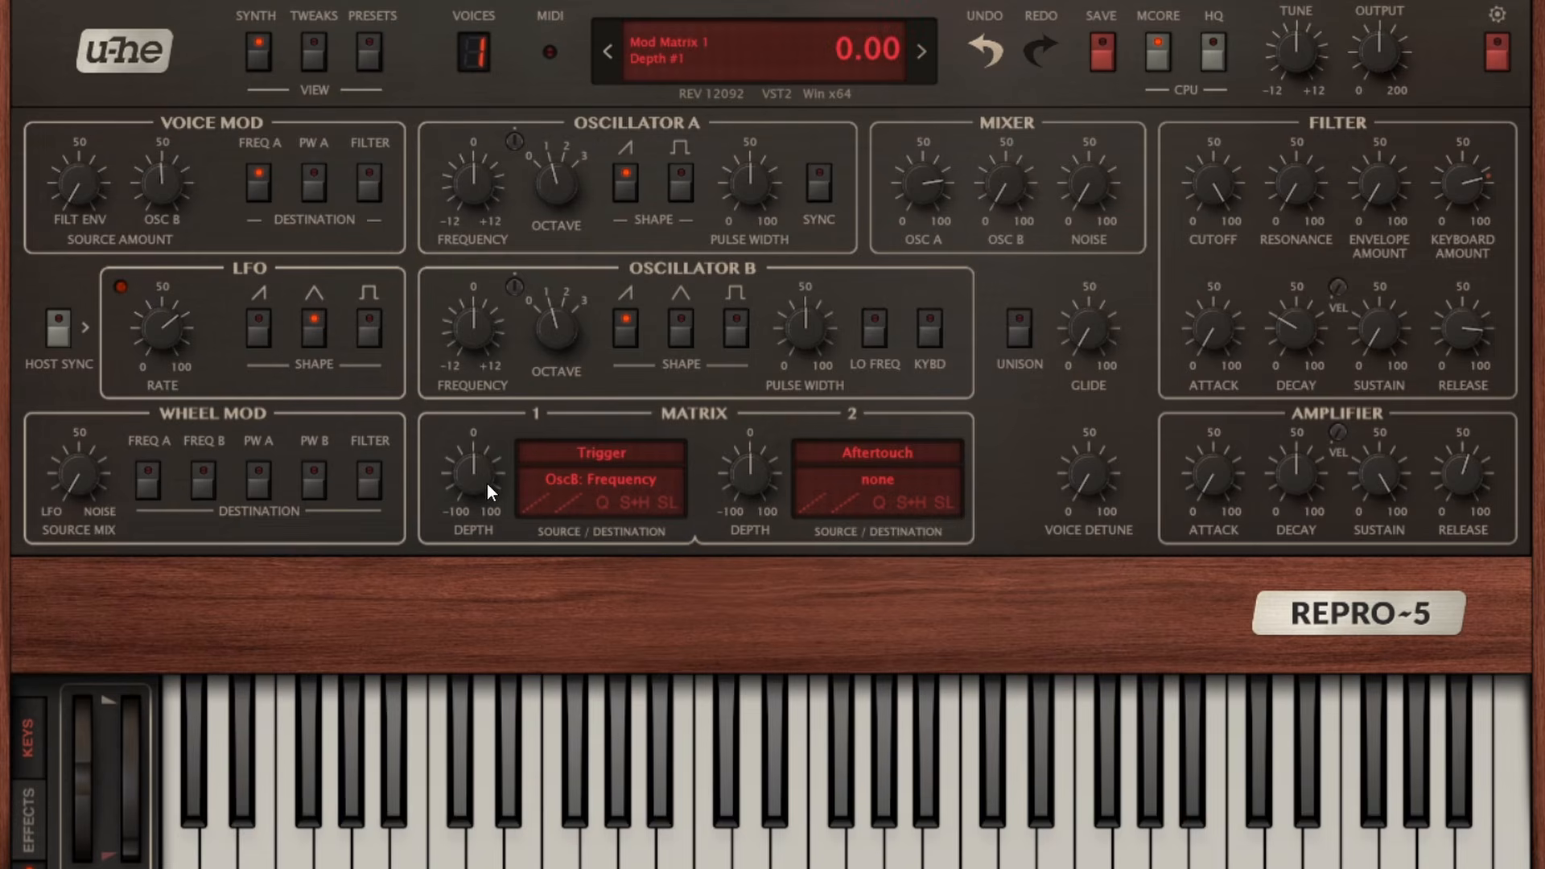
# Set the mixer to Osc A 0 and Osc B 76, and turn on Oscillator B's keyboard tracking.
pyautogui.moveTo(930, 183); pyautogui.dragTo(983, 584)
pyautogui.moveTo(1018, 185); pyautogui.dragTo(1017, 121)
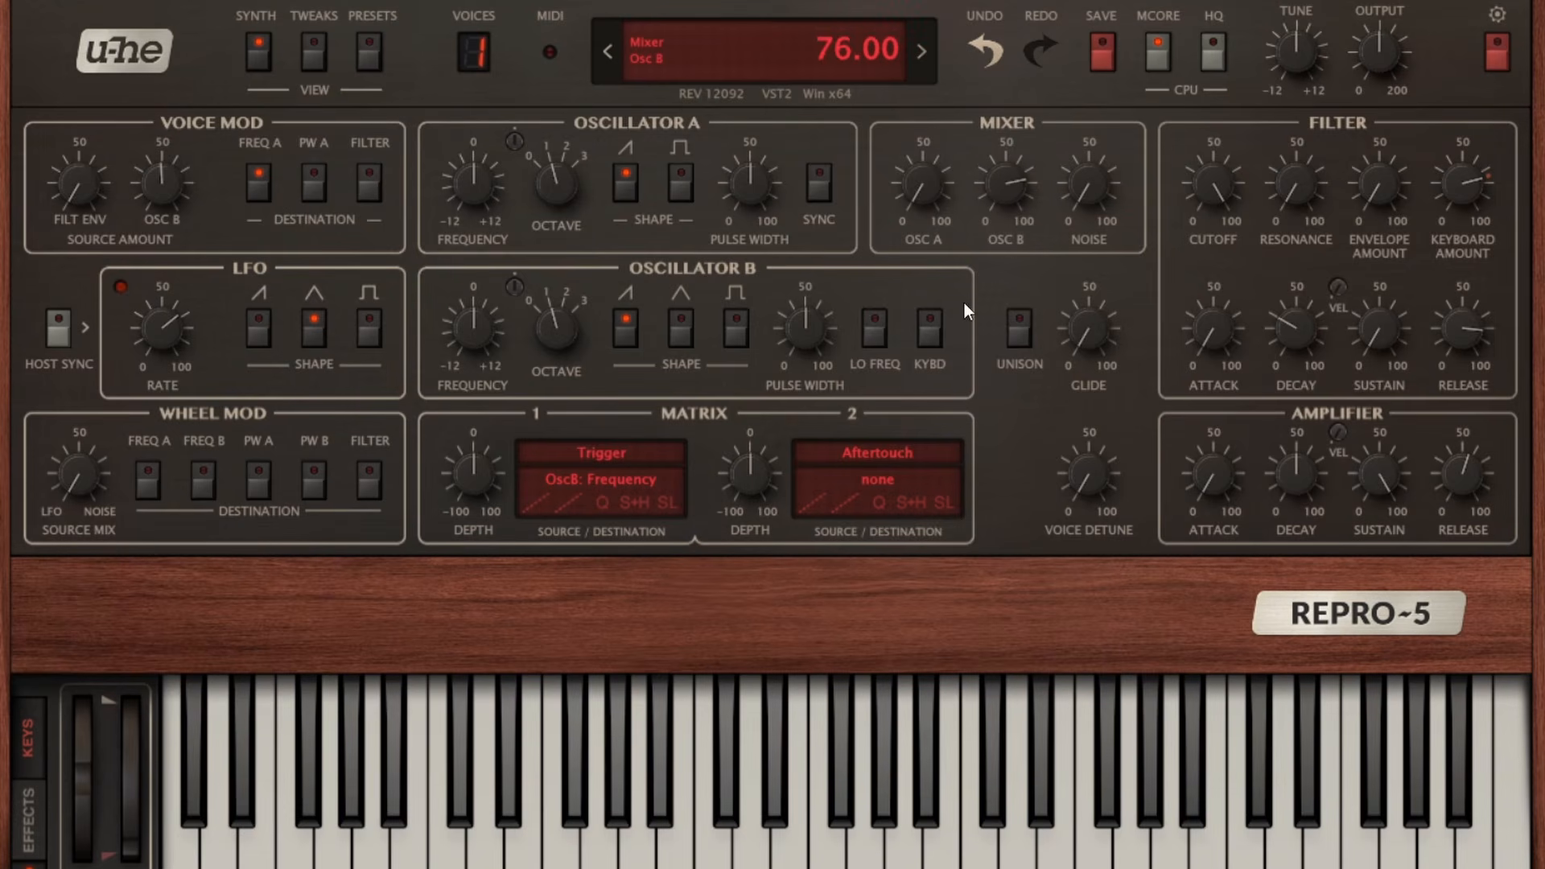
pyautogui.click(928, 337)
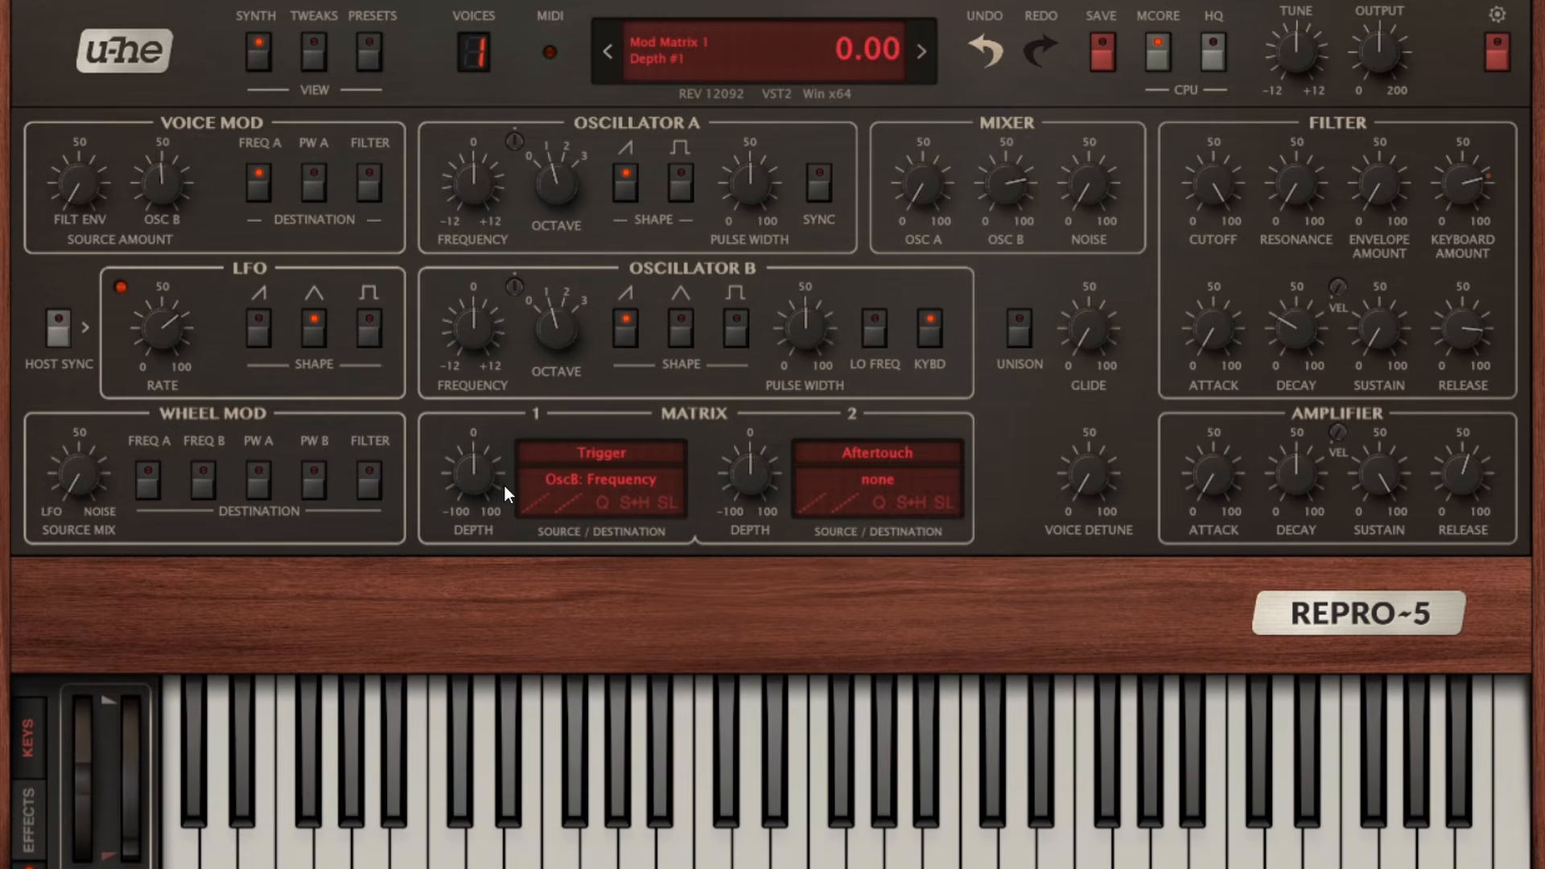
# Try out the Trigger source on Oscillator B's frequency by raising the depth of Matrix slot 1 to 53.
pyautogui.moveTo(505, 487); pyautogui.dragTo(500, 325)
pyautogui.click(593, 449)
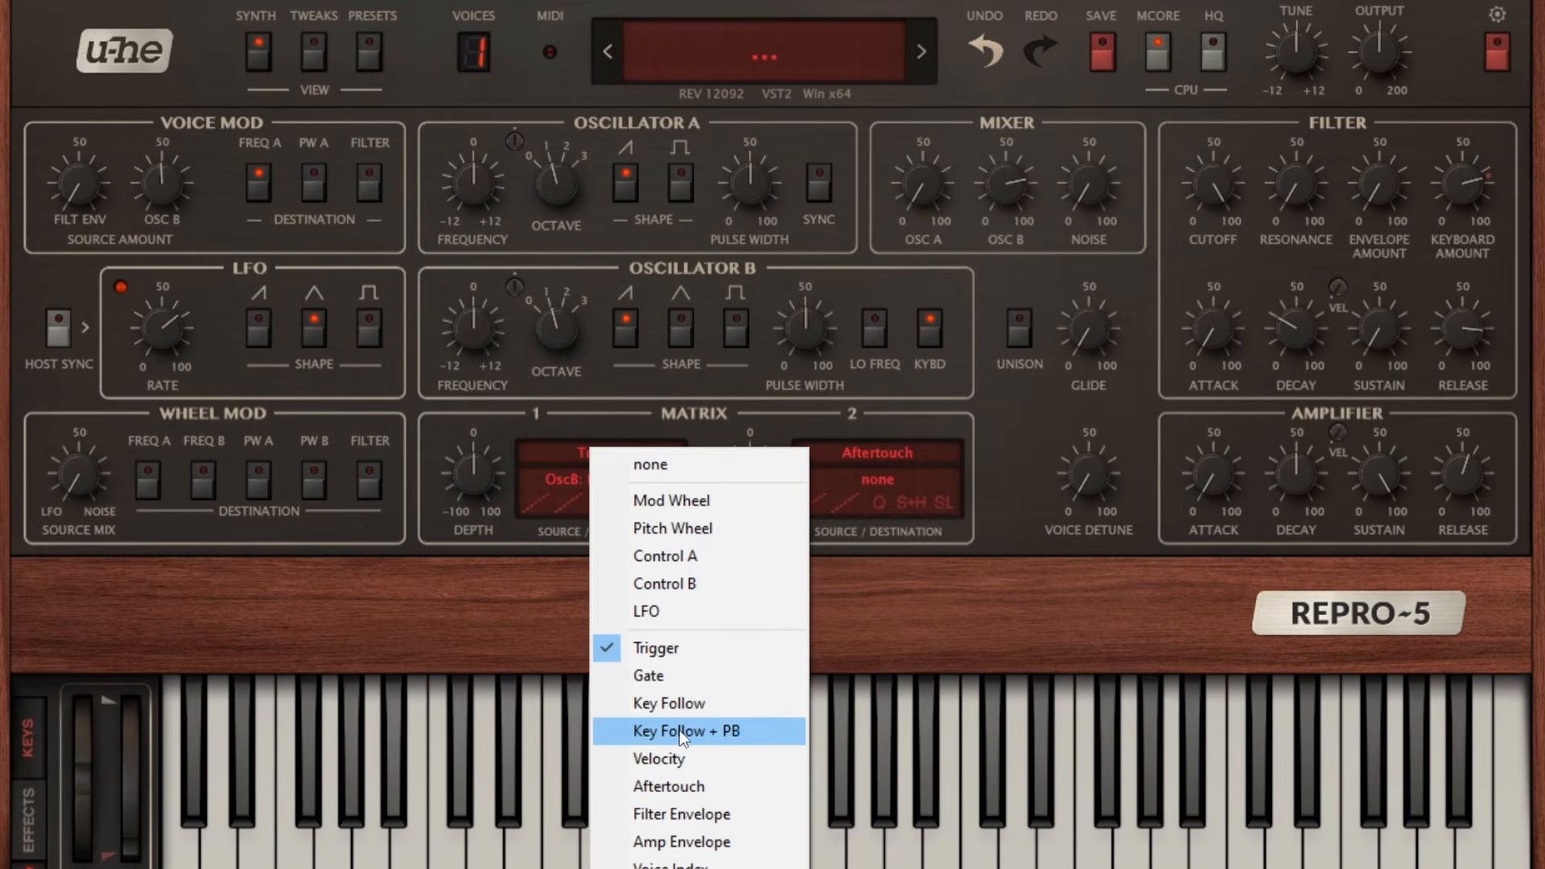
pyautogui.click(961, 619)
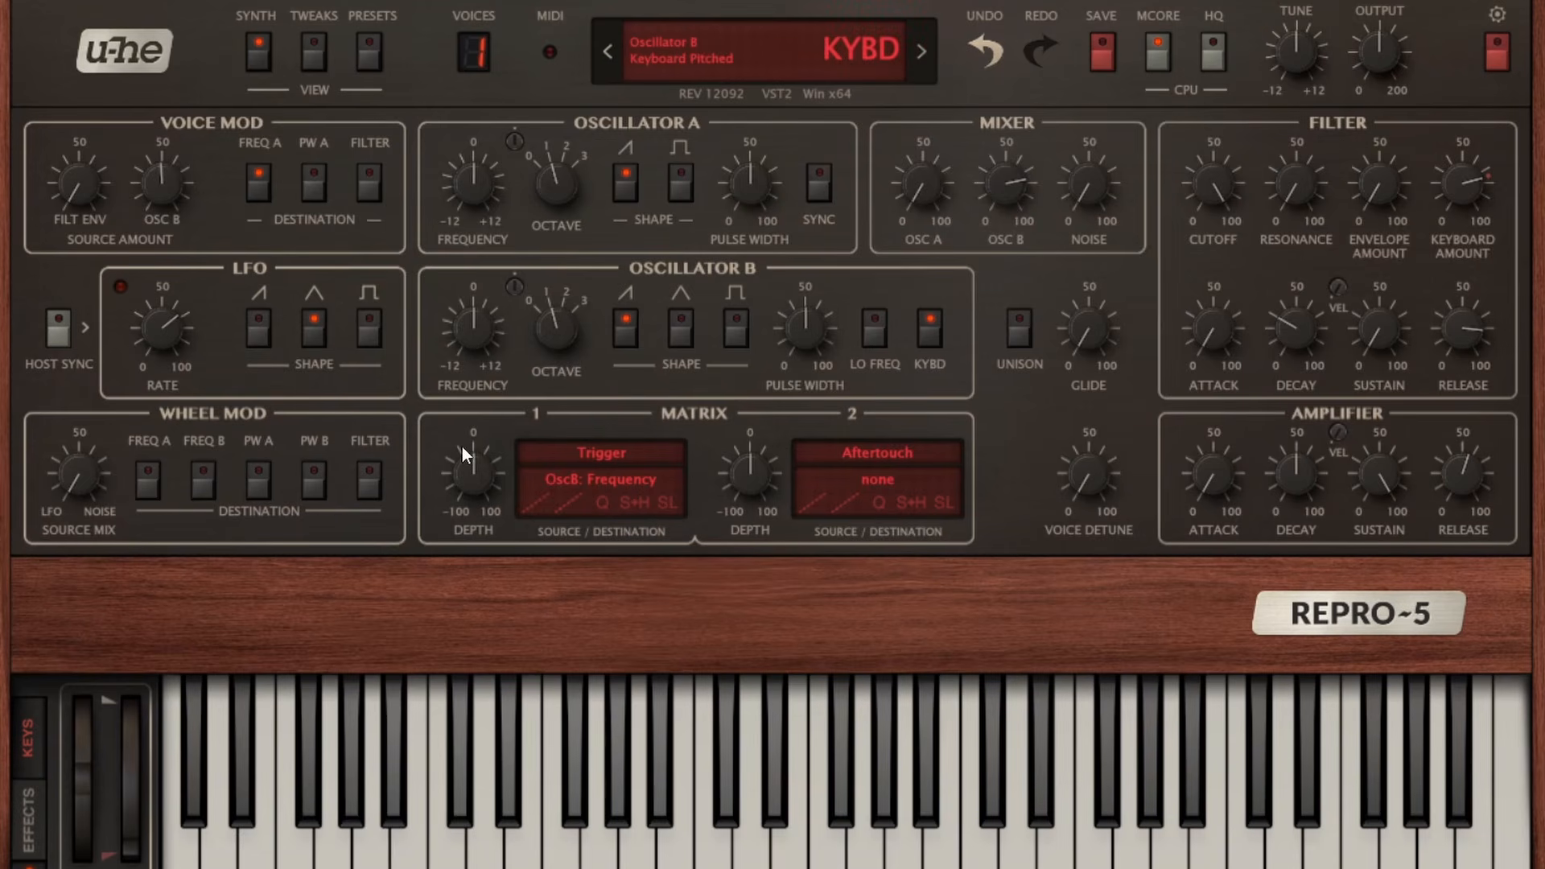
pyautogui.moveTo(468, 484); pyautogui.dragTo(521, 386)
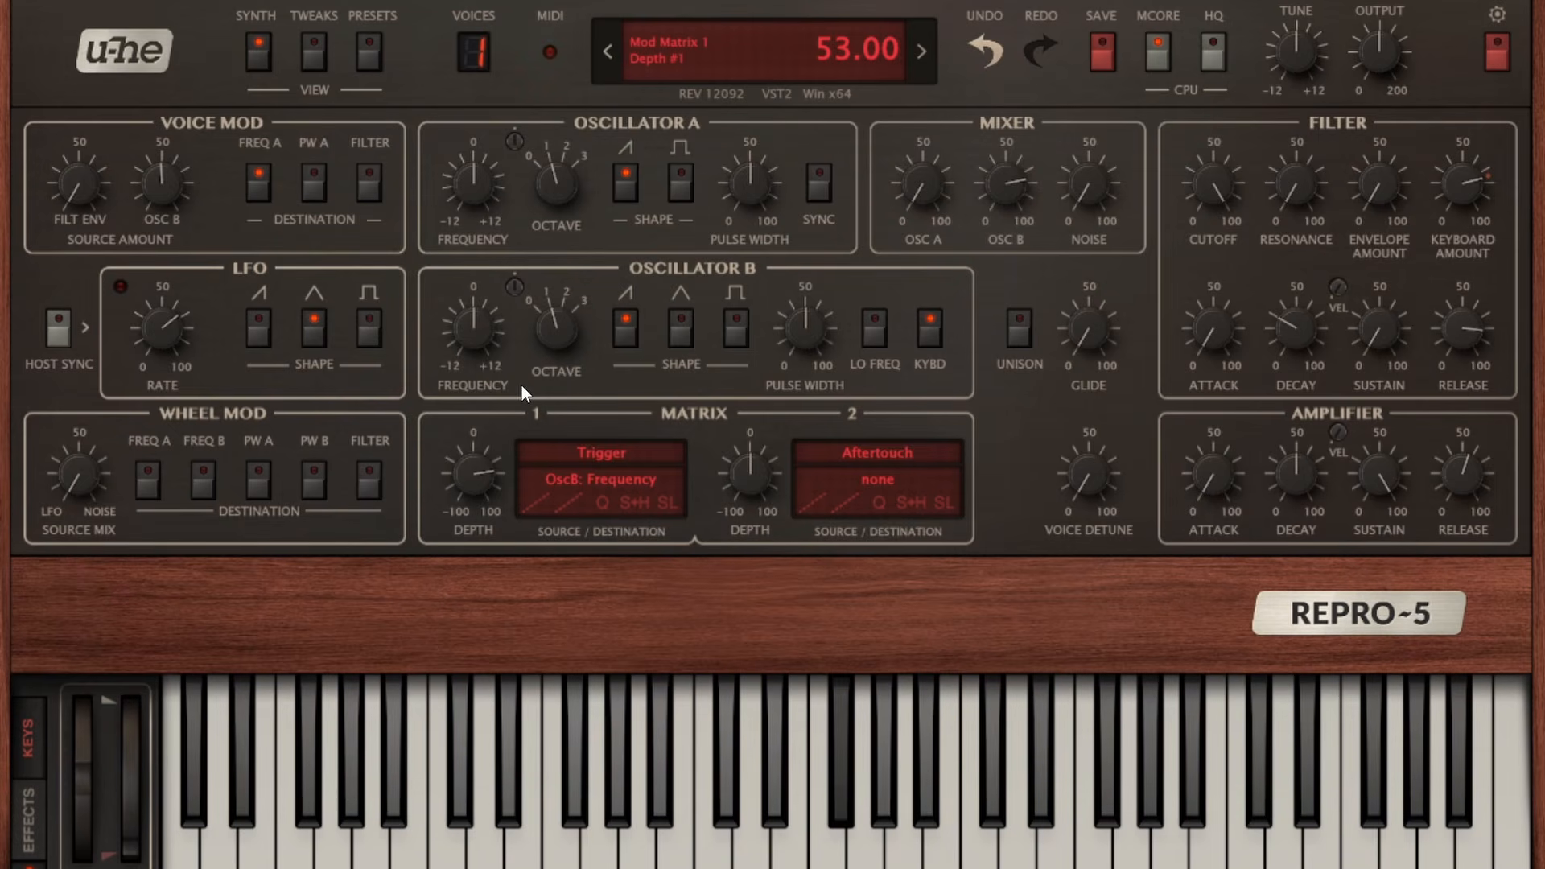
# Change the source of Matrix slot 1 to Key Follow + PB and reset its depth to 0.
pyautogui.click(587, 449)
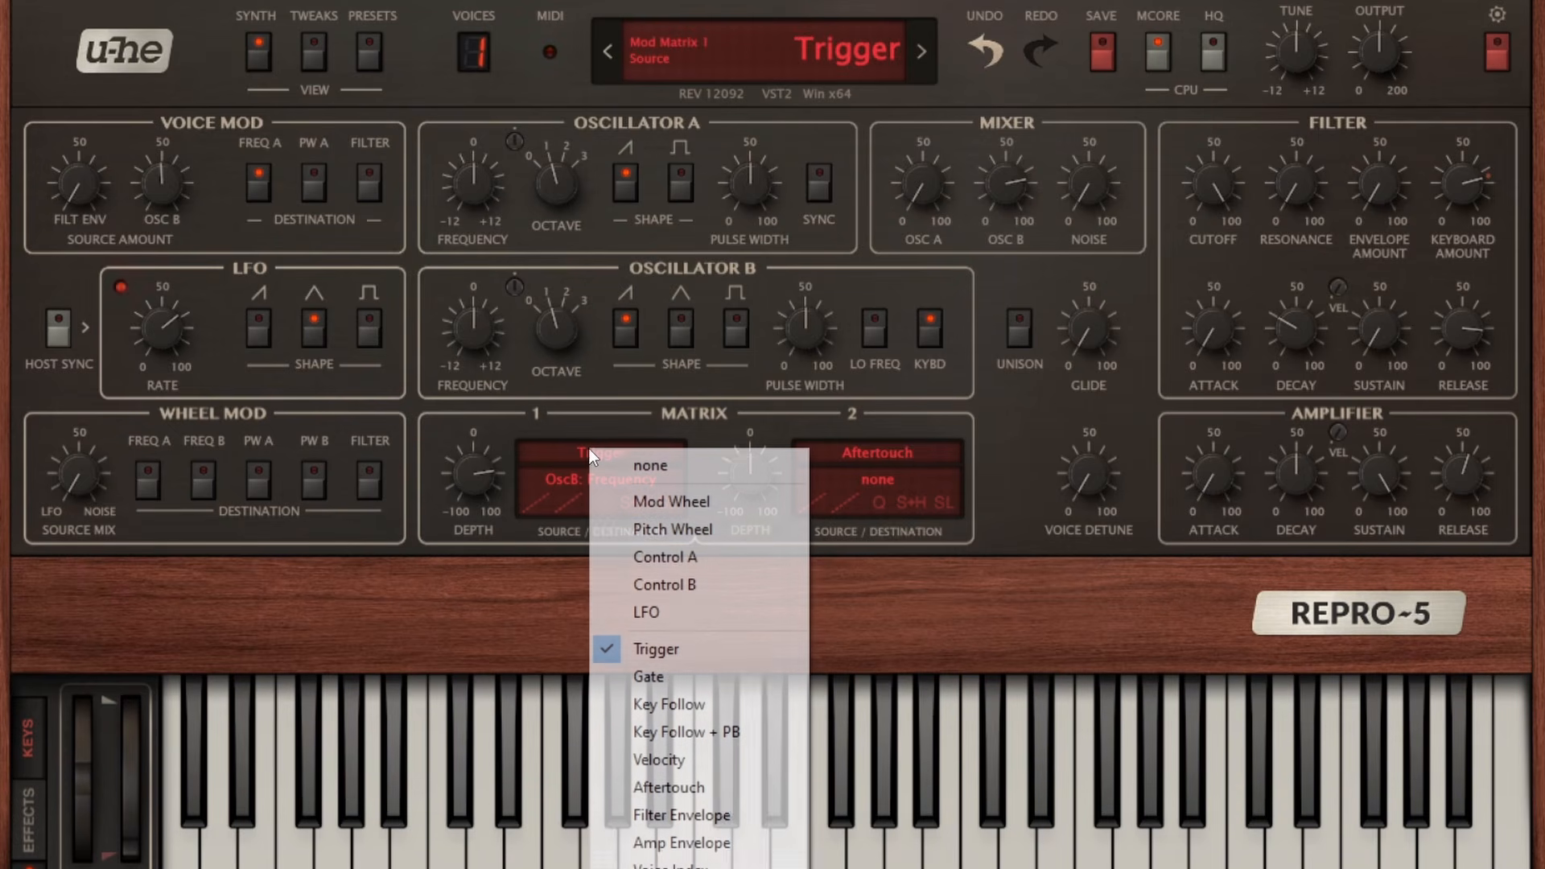
pyautogui.click(721, 723)
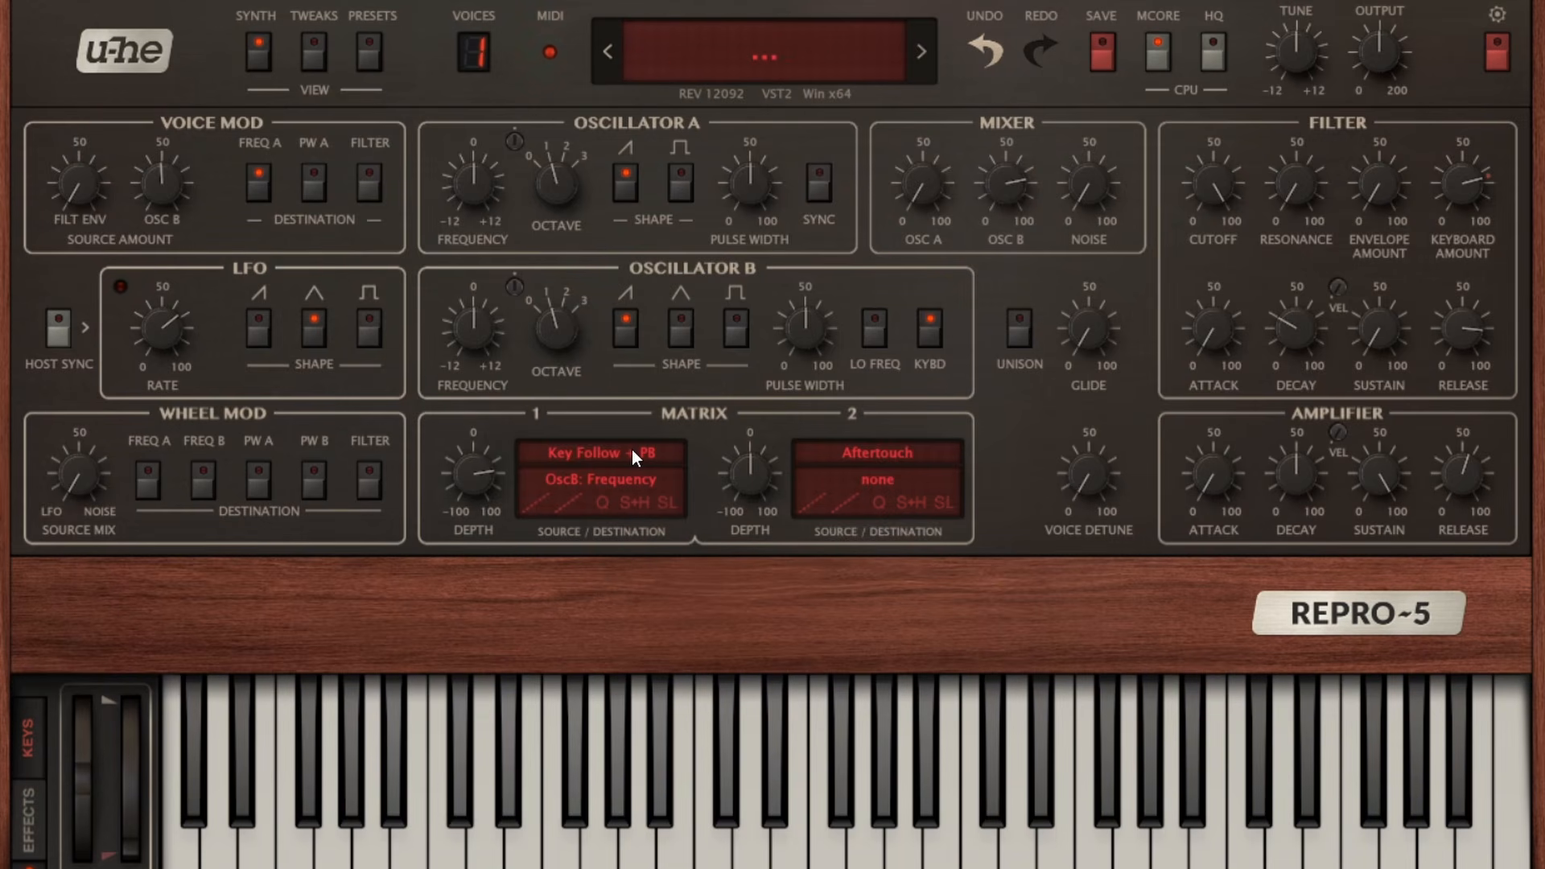
pyautogui.doubleClick(486, 486)
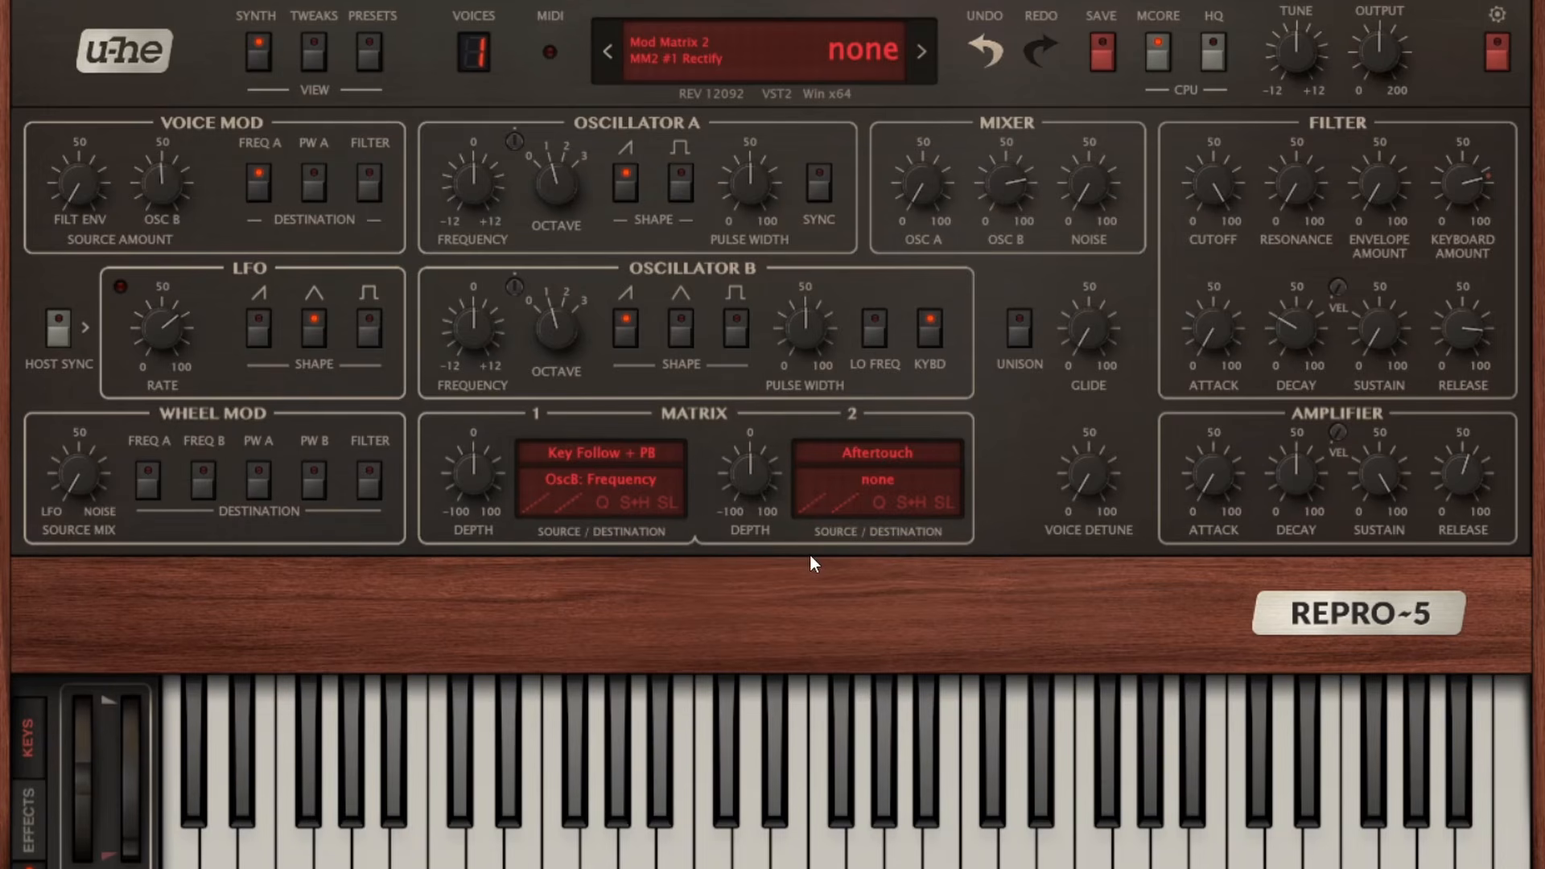
# Switch the synth to the Tweaks view.
pyautogui.click(321, 58)
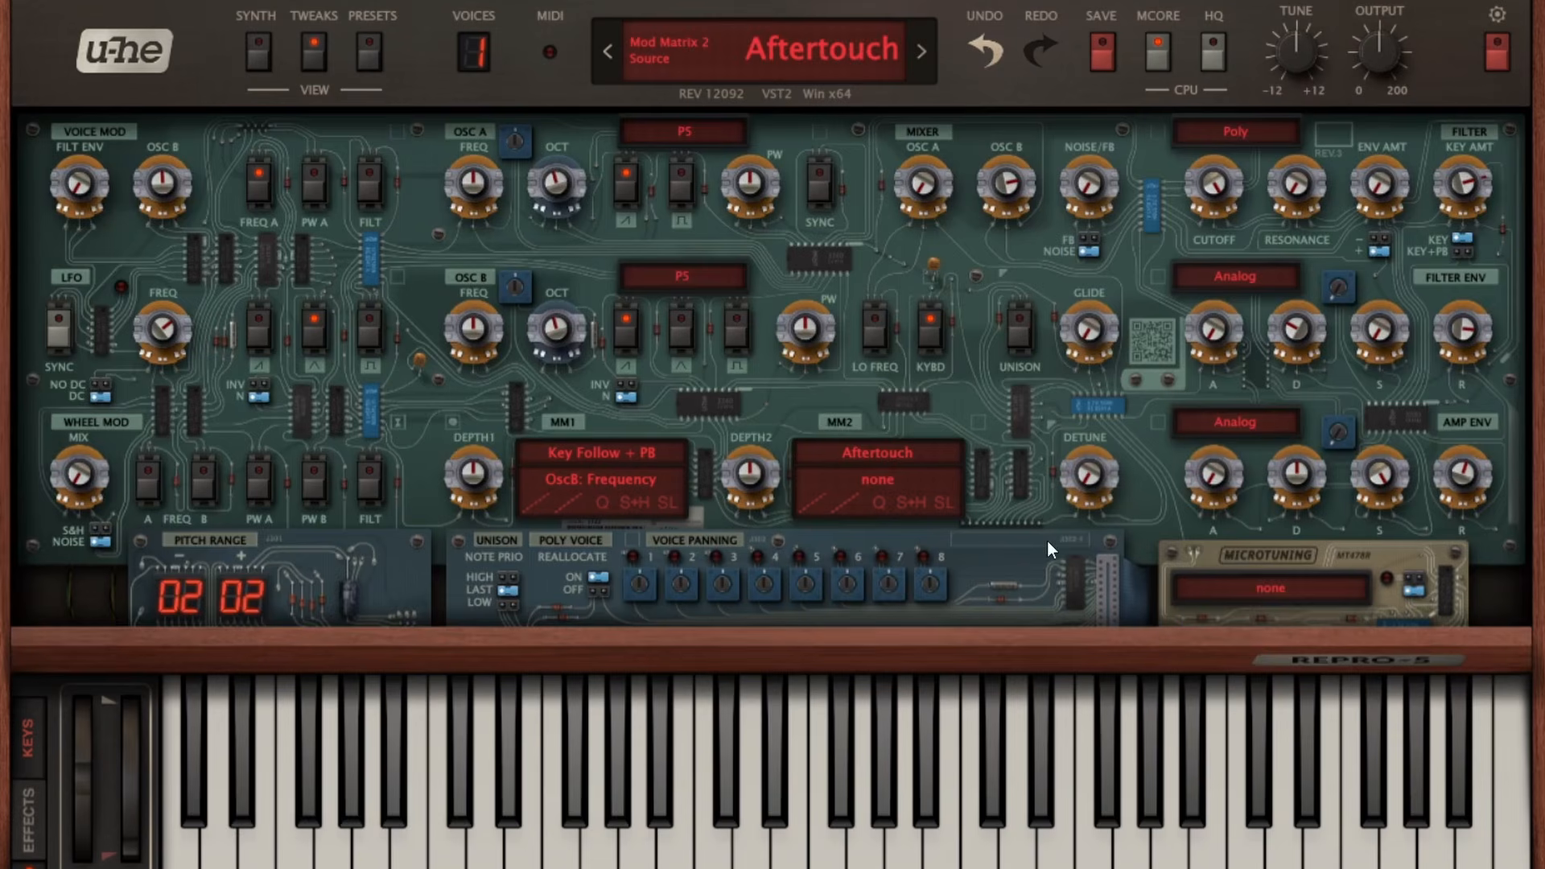
# Return to the Synth view and examine the curve, rectify, quantize and sample-and-hold trigger options of Matrix slot 1.
pyautogui.click(260, 53)
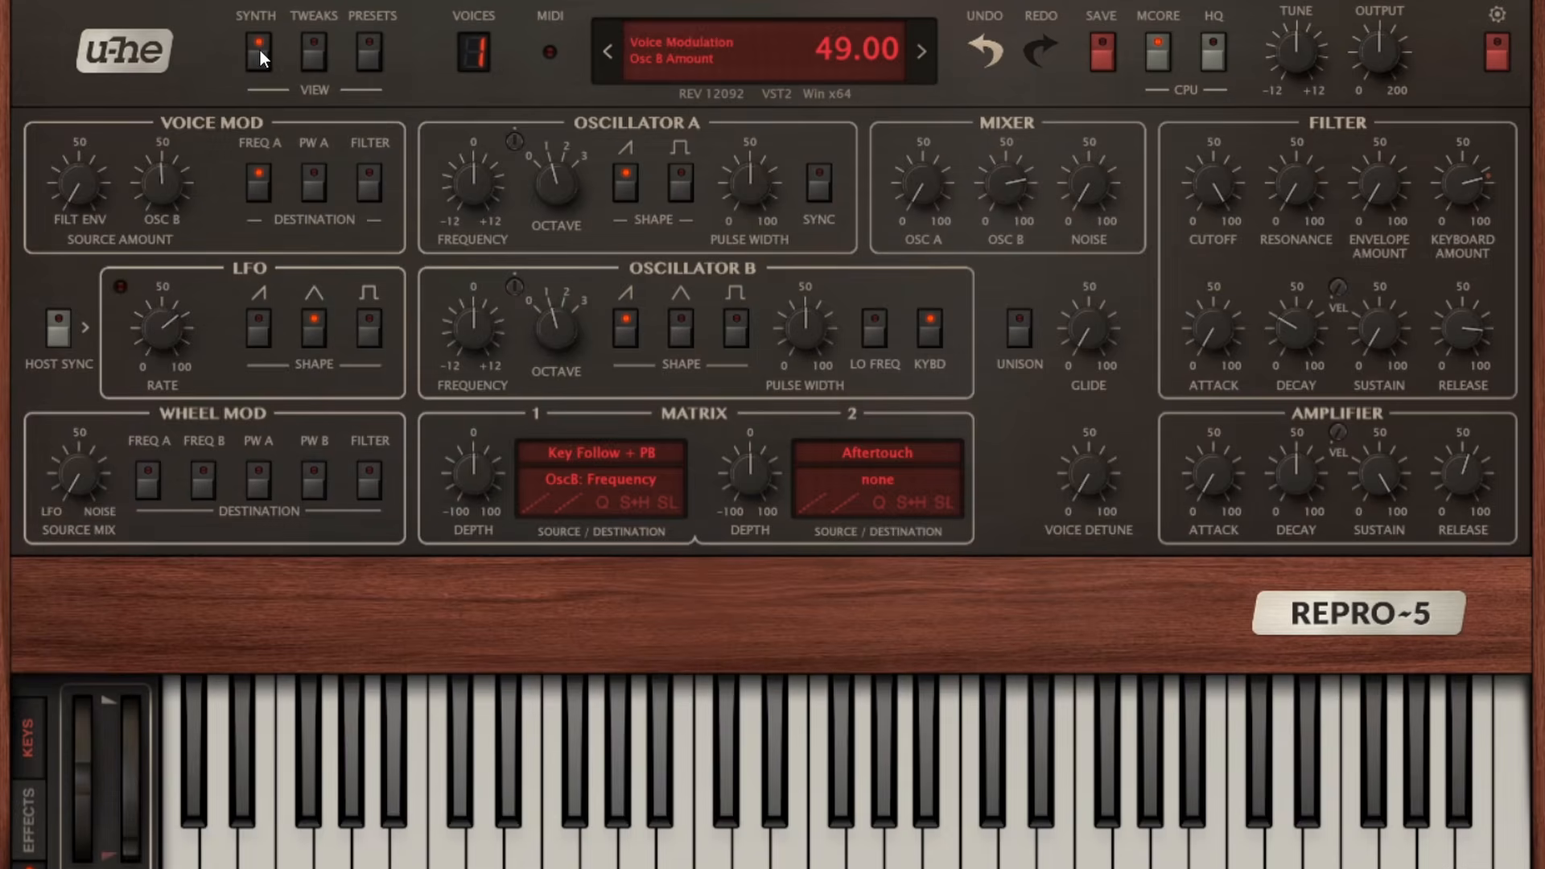
pyautogui.click(562, 499)
pyautogui.click(532, 508)
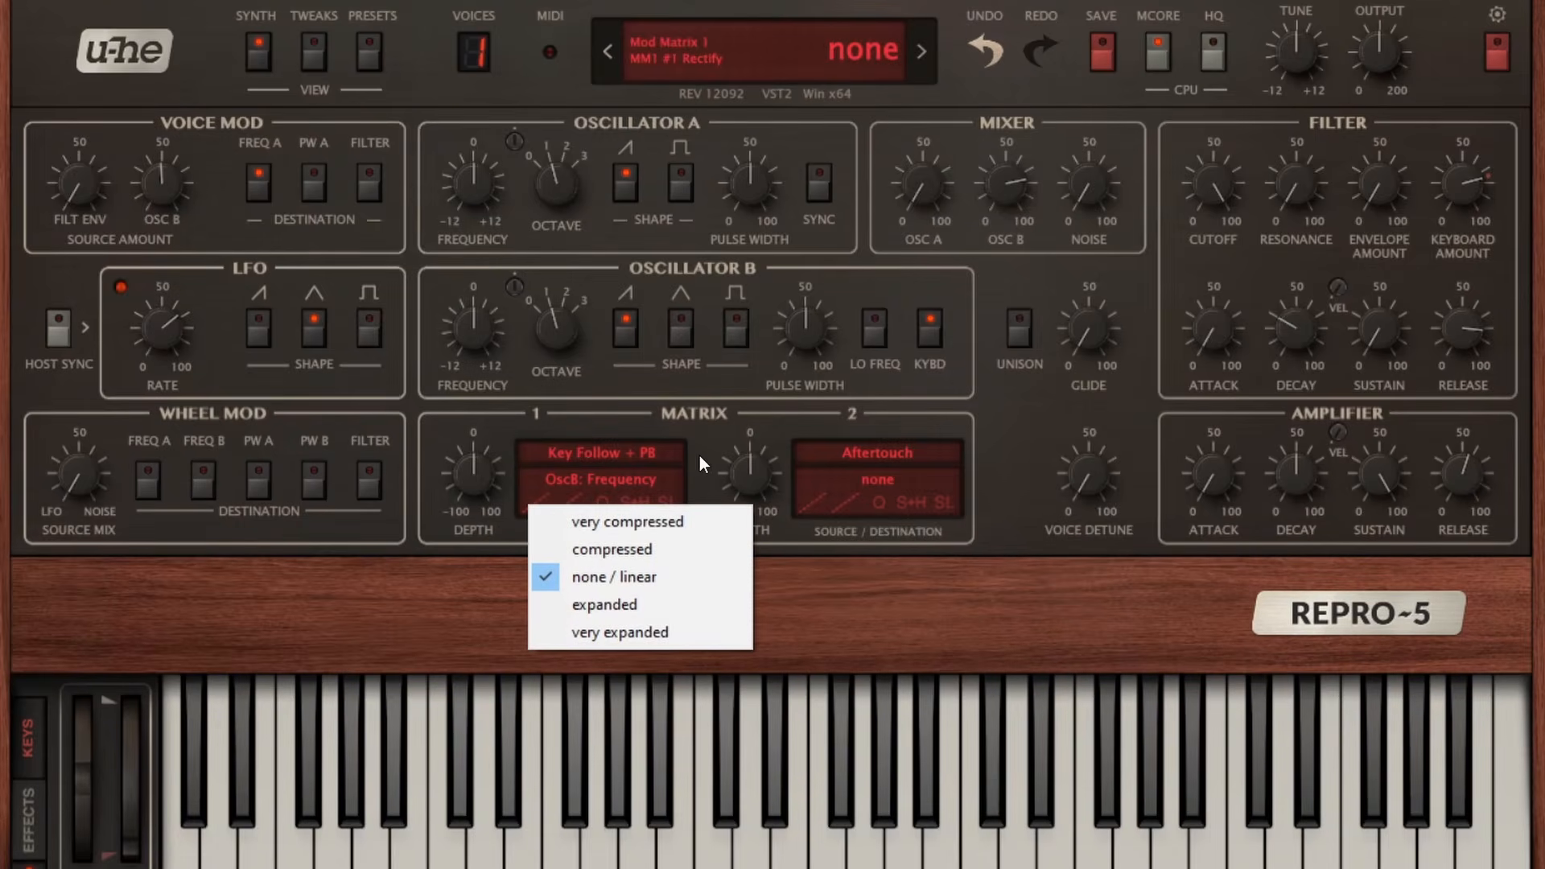
pyautogui.click(656, 510)
pyautogui.click(652, 508)
pyautogui.click(651, 496)
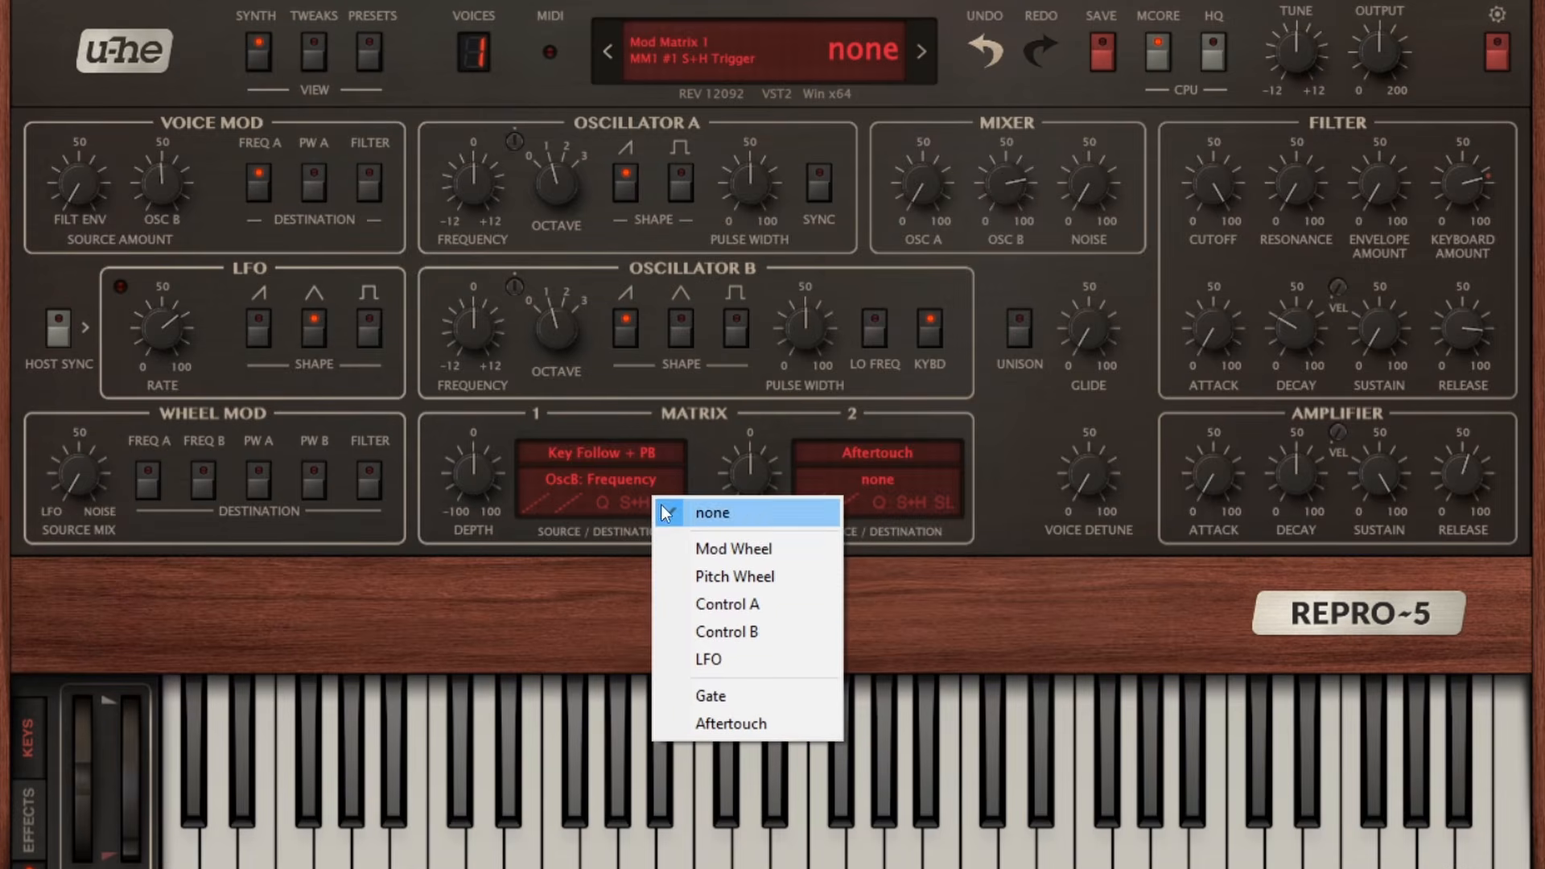
pyautogui.click(620, 505)
pyautogui.click(595, 503)
pyautogui.click(648, 526)
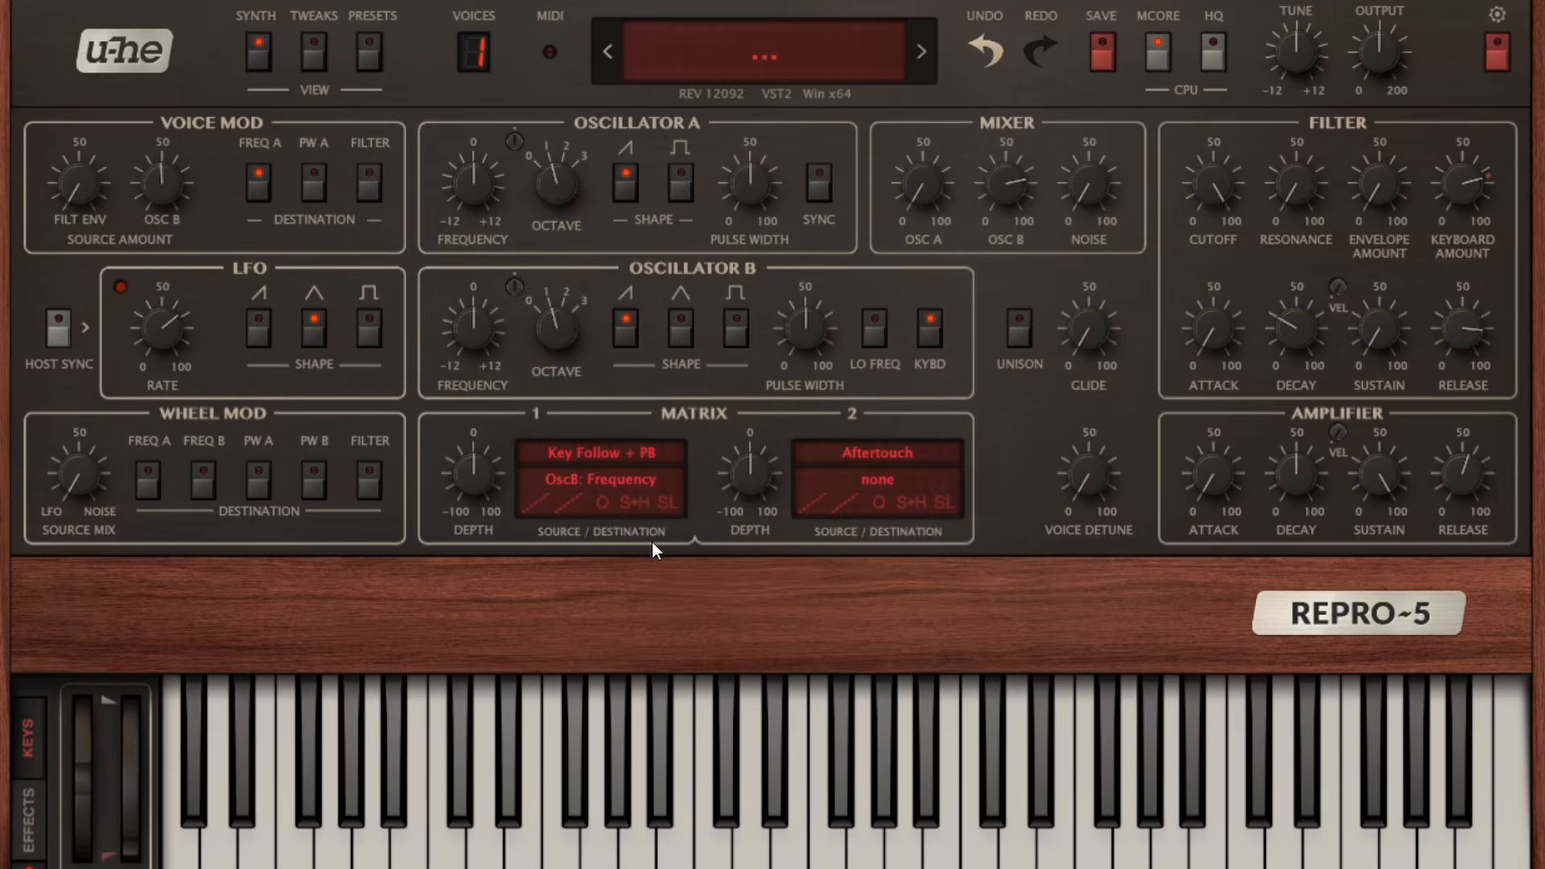
pyautogui.click(601, 495)
pyautogui.click(542, 597)
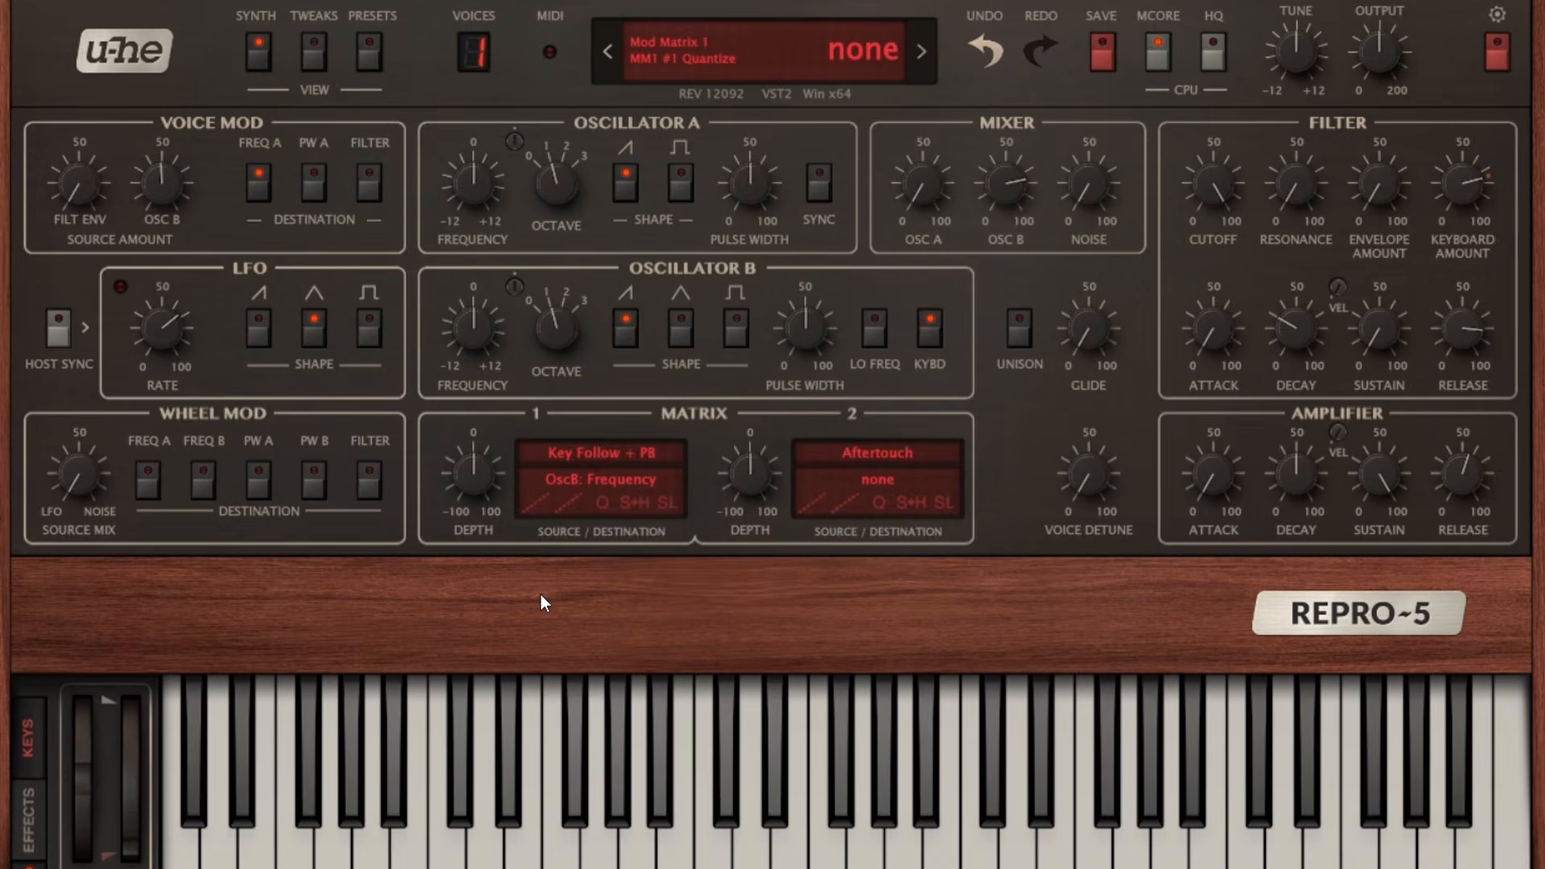
# Show the effects section below the synth, look into the preset browser and return to the Synth view.
pyautogui.click(31, 809)
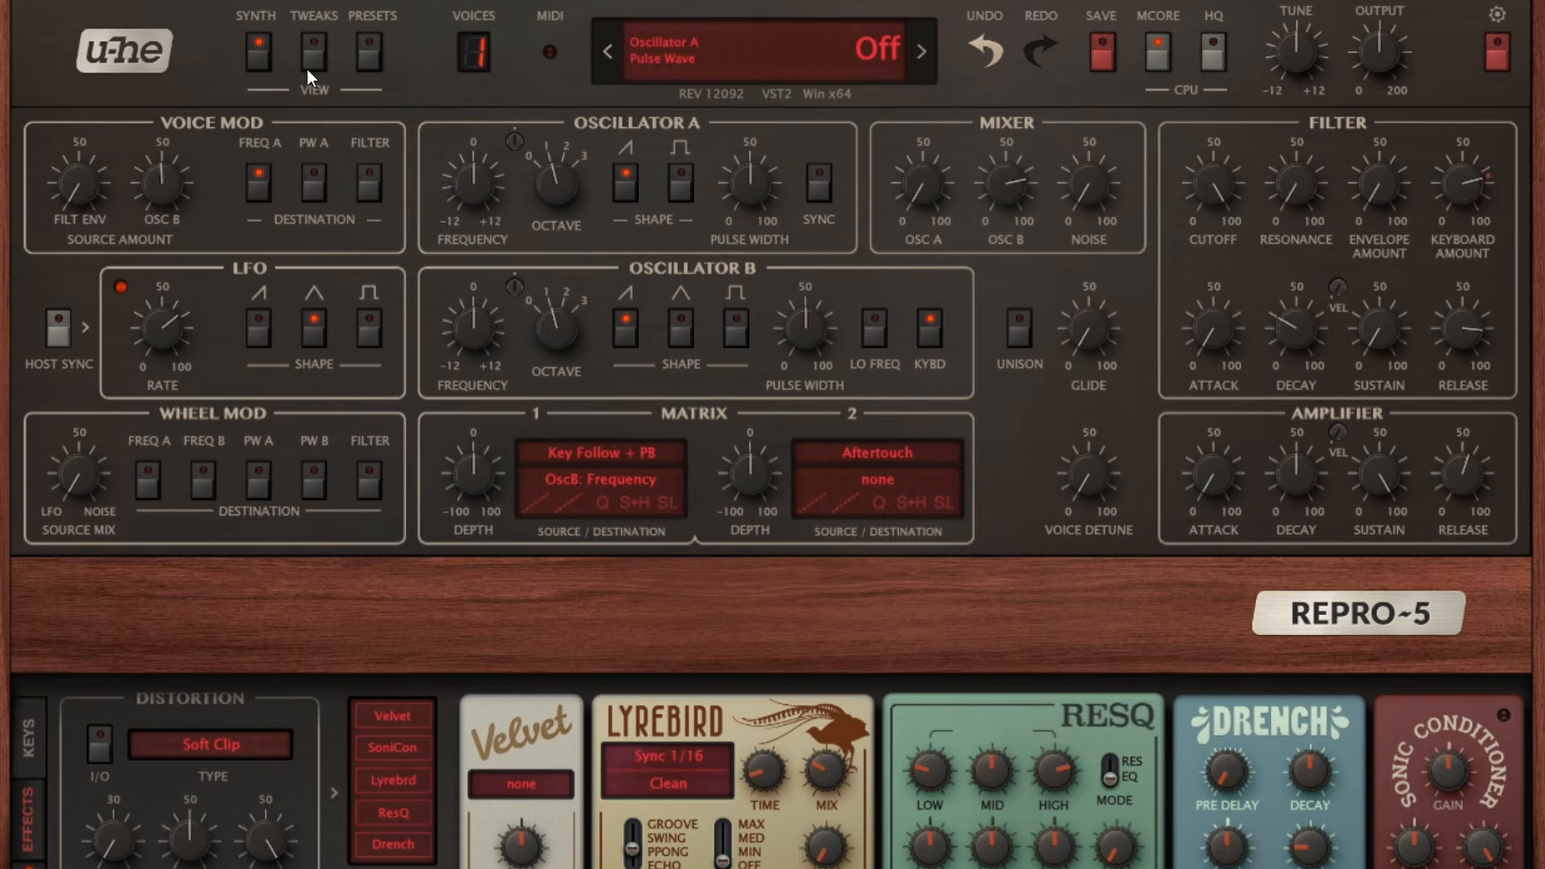
pyautogui.click(363, 58)
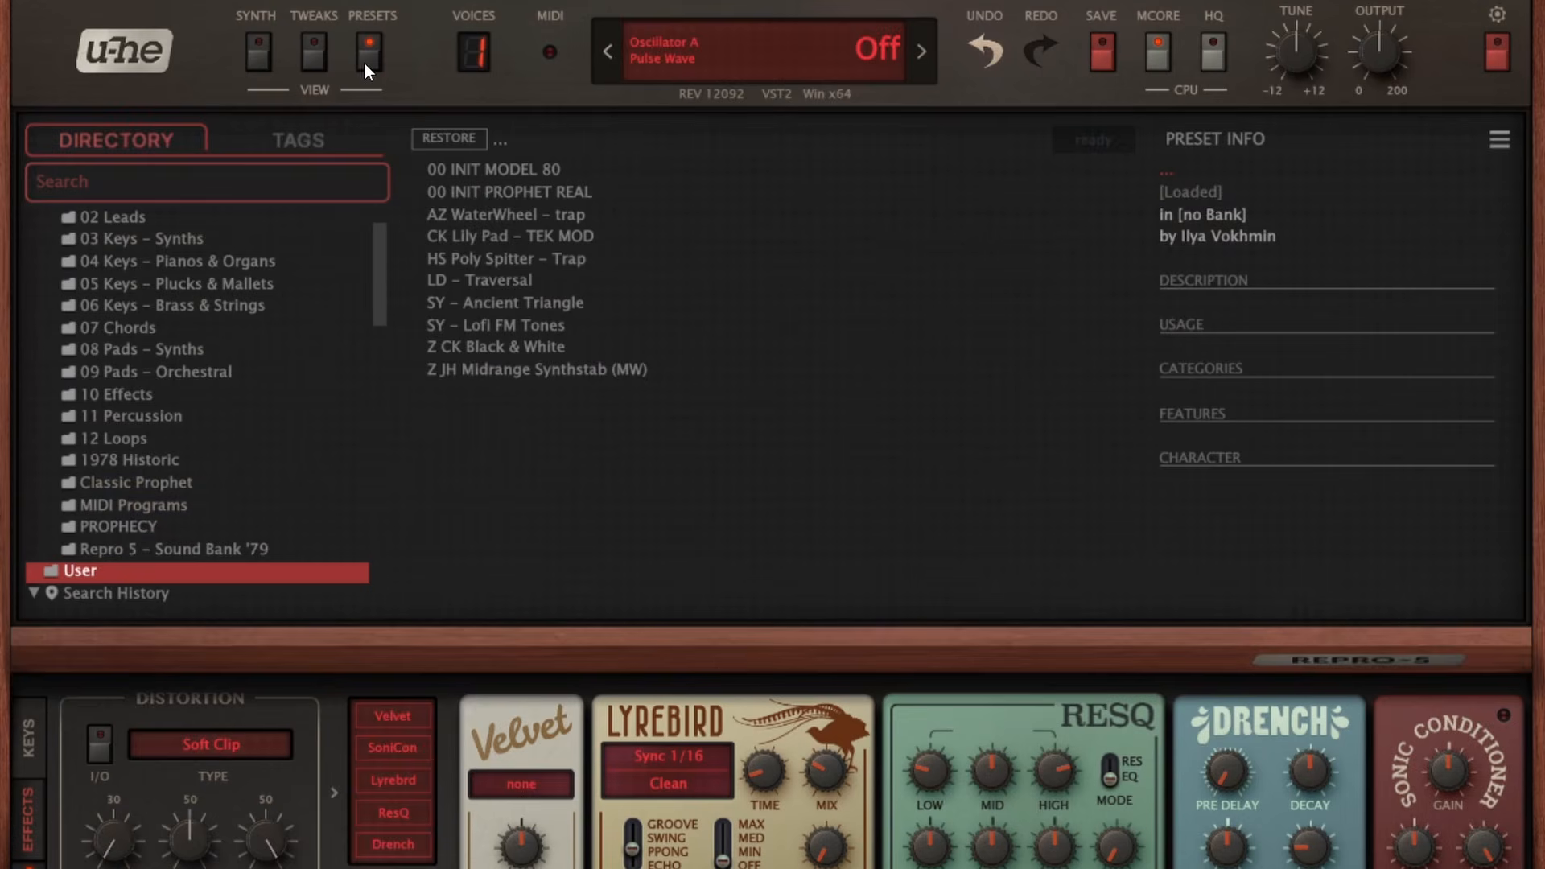
pyautogui.click(266, 49)
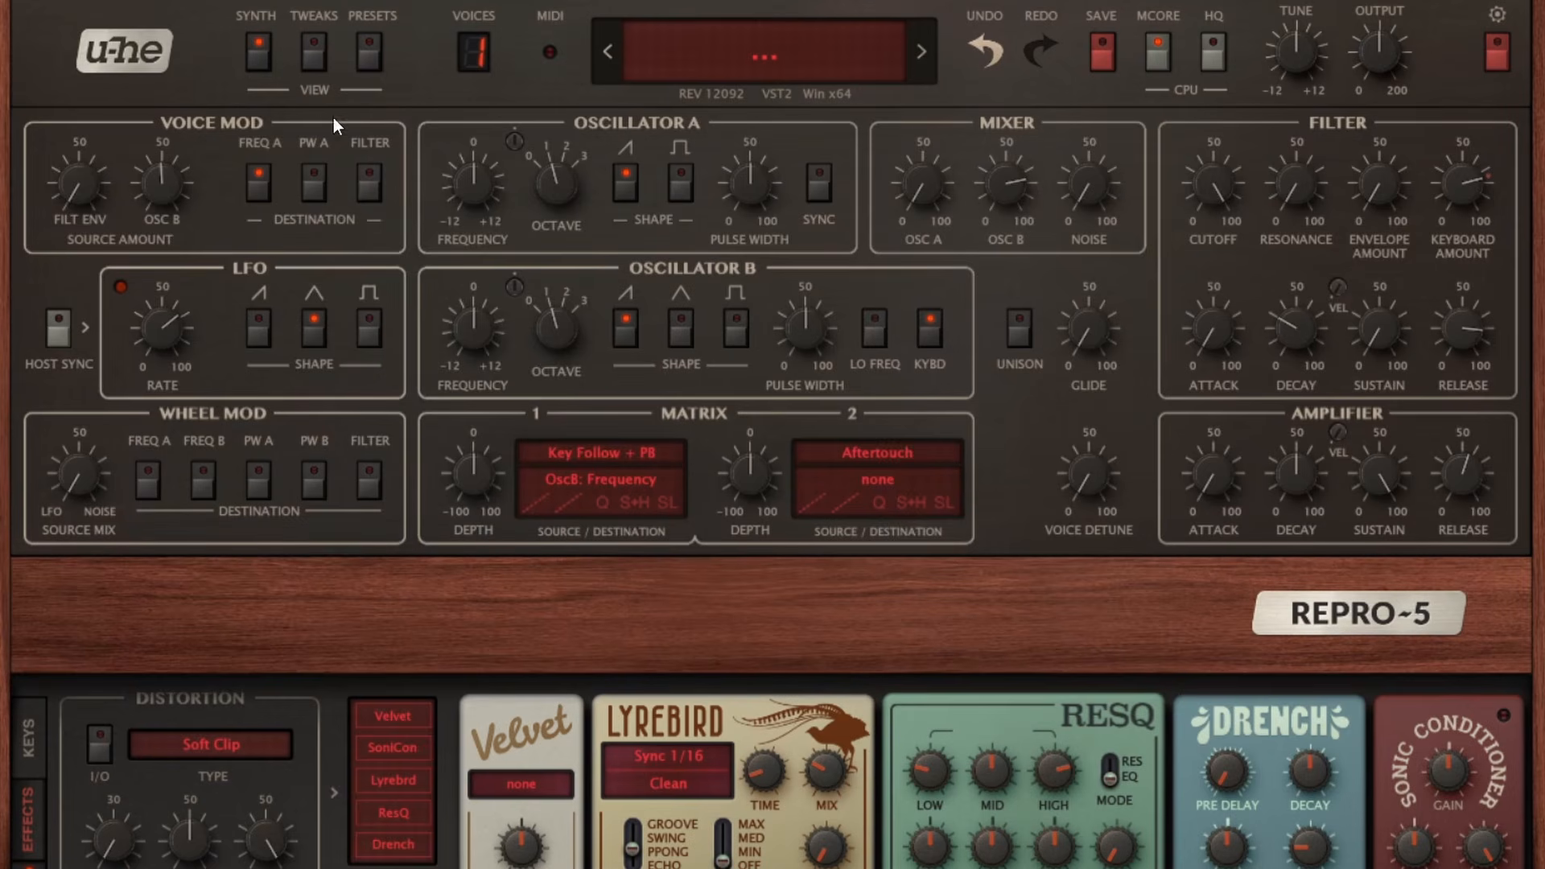